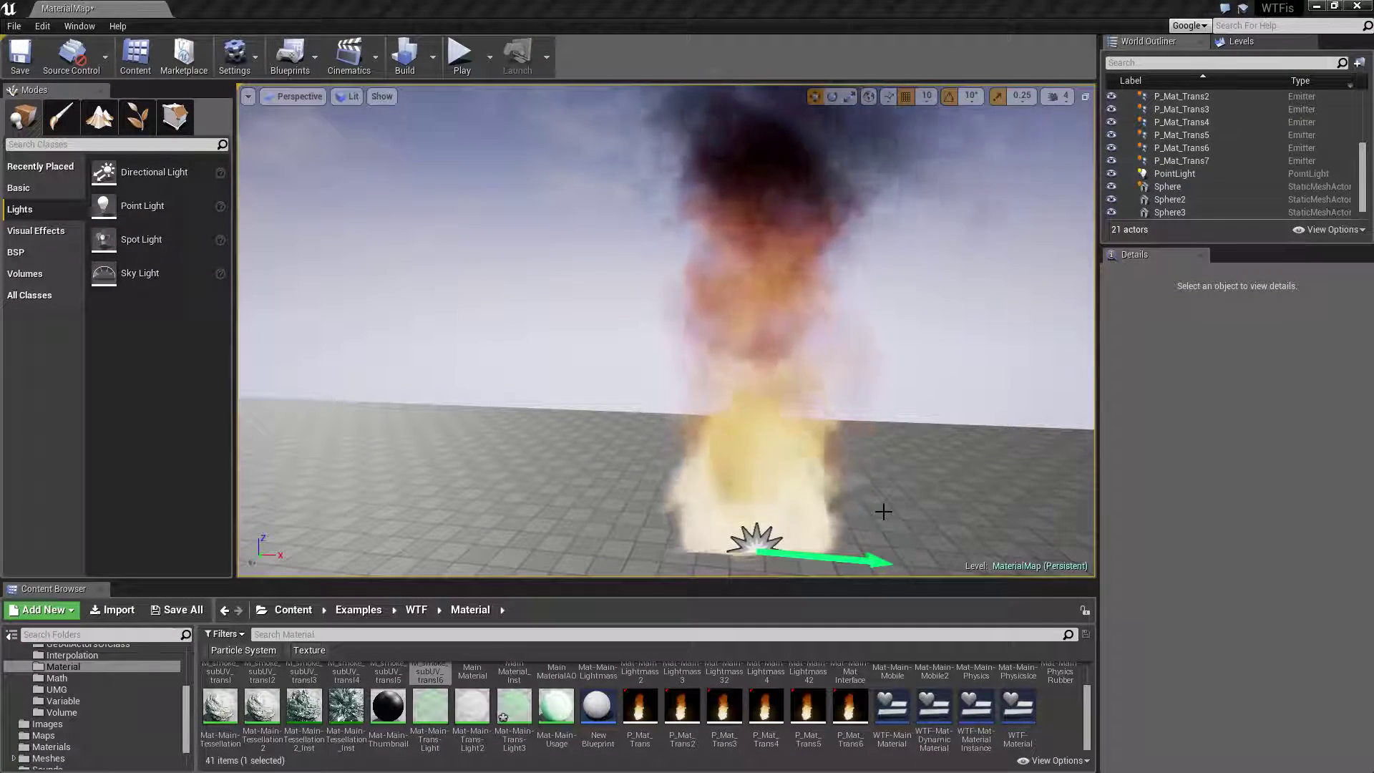
- Turn the viewport from the fire emitter to frame the two smoke emitters
right_click_drag(892, 497, 915, 465)
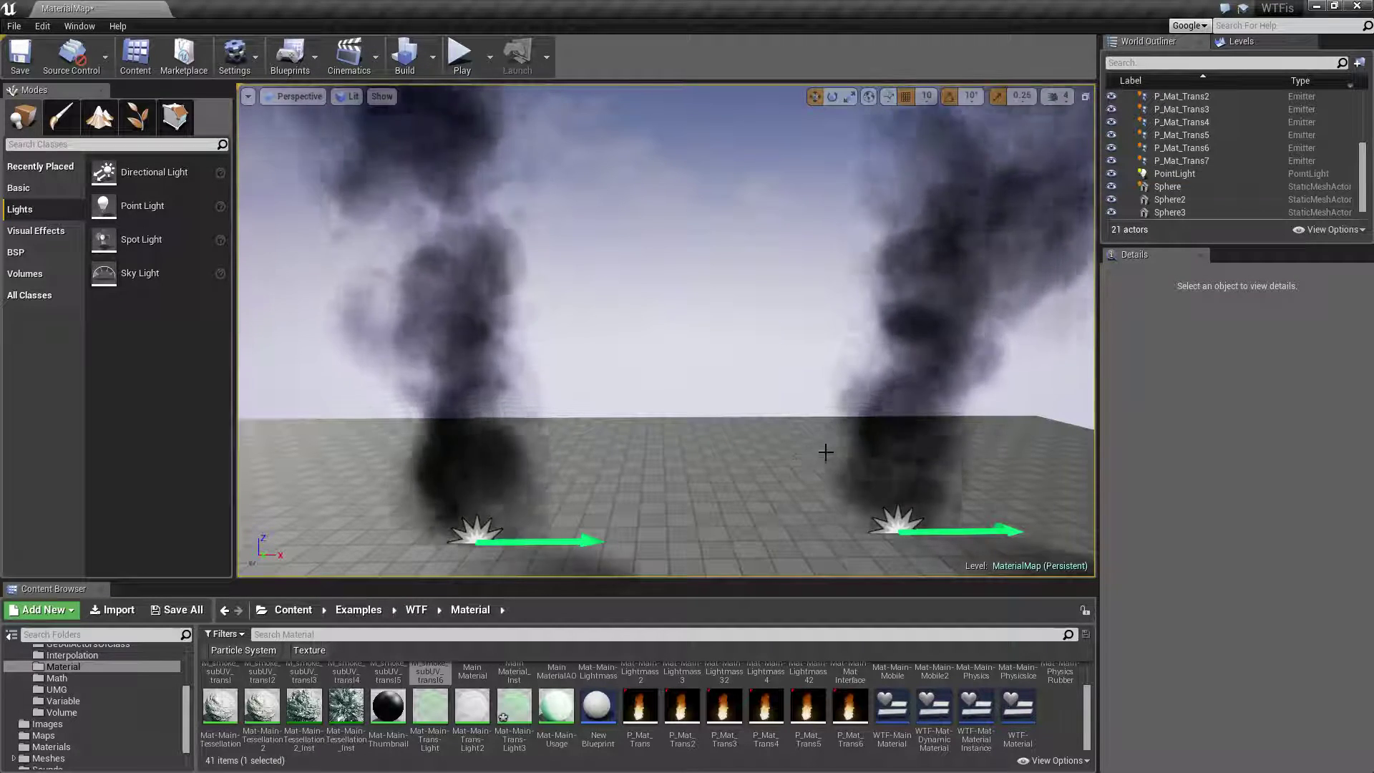
- Fly around the smoke and fire emitters, then dock the M_smoke_subUV_transl6 editor beside MaterialMap
right_click_drag(809, 462, 805, 314)
right_click_drag(805, 372, 708, 449)
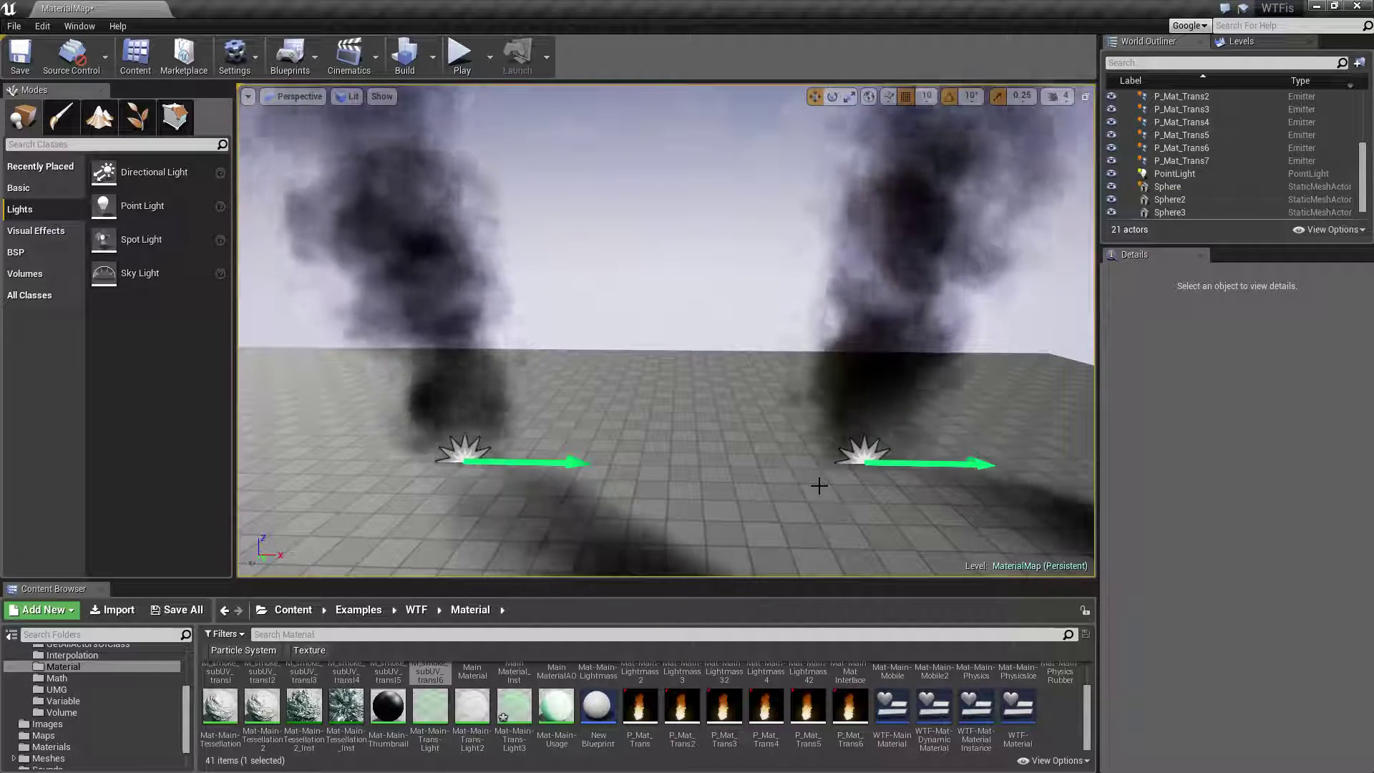
right_click_drag(884, 476, 1221, 478)
key("w")
key("w")
key("a")
right_click_drag(666, 330, 739, 279)
key("d")
key("d")
key("w")
key("d")
mouse_move(1042, 306)
right_mouse_down()
mouse_move(1002, 308)
mouse_move(1038, 308)
mouse_move(1039, 340)
mouse_move(1038, 321)
mouse_move(1002, 299)
mouse_move(1035, 302)
mouse_move(995, 302)
mouse_move(1051, 305)
mouse_move(1041, 296)
right_mouse_up()
key("s")
key("w")
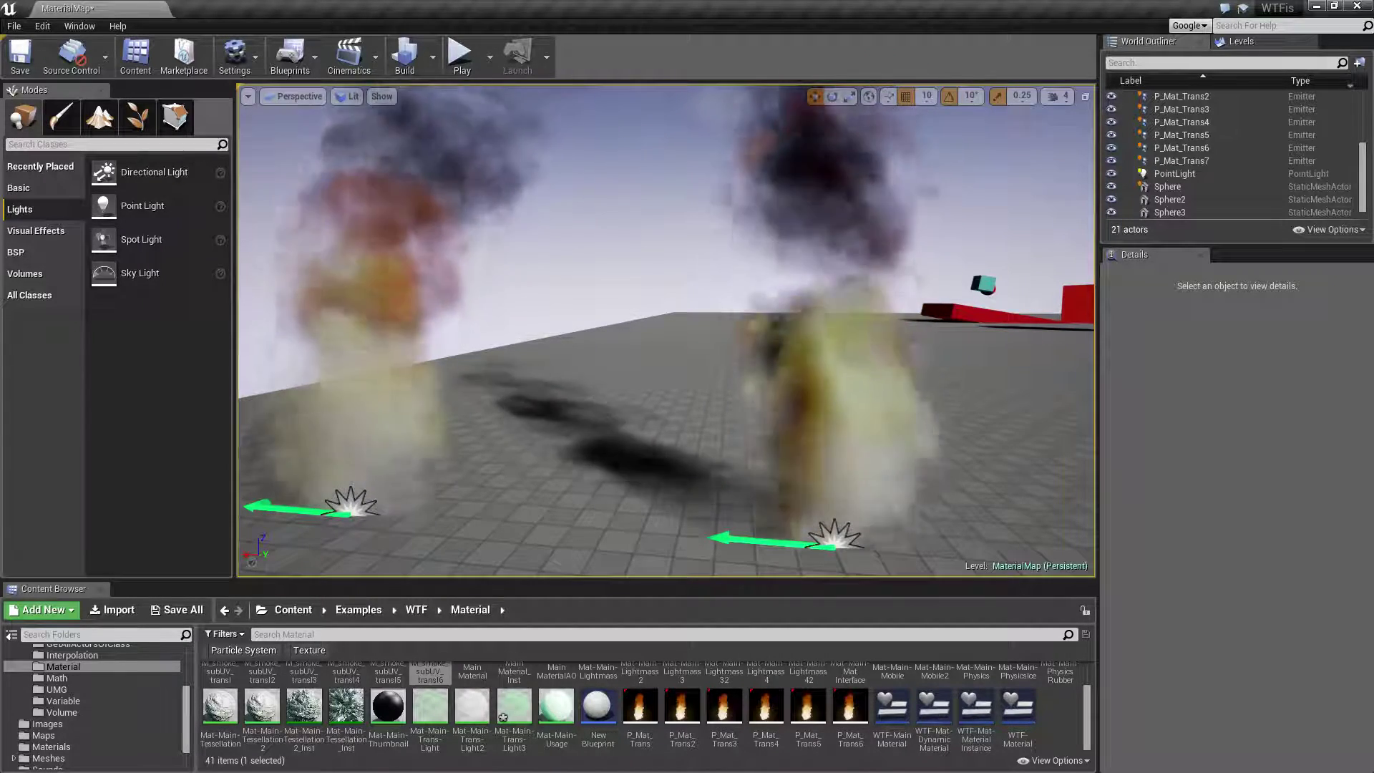
left_click_drag(1373, 186, 260, 6)
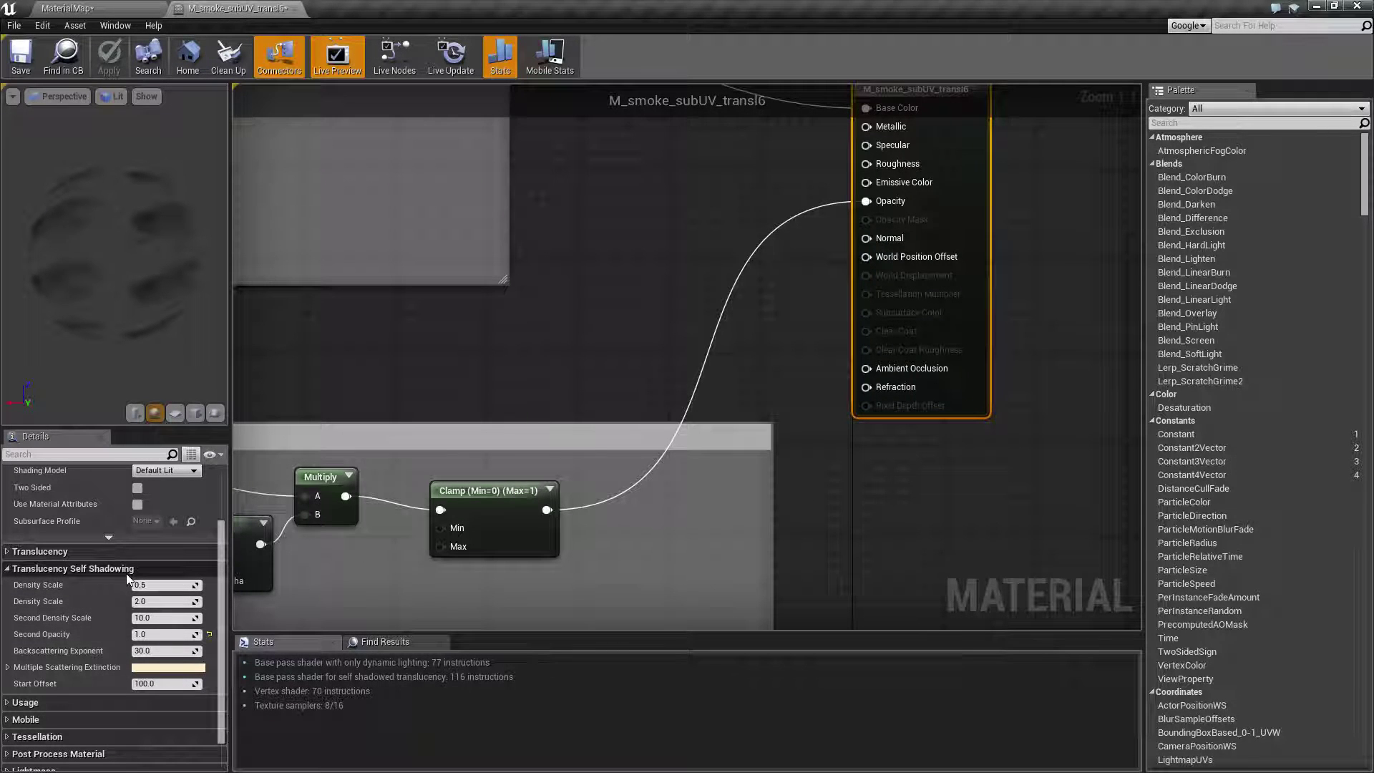
scroll(102, 672, "up", 3)
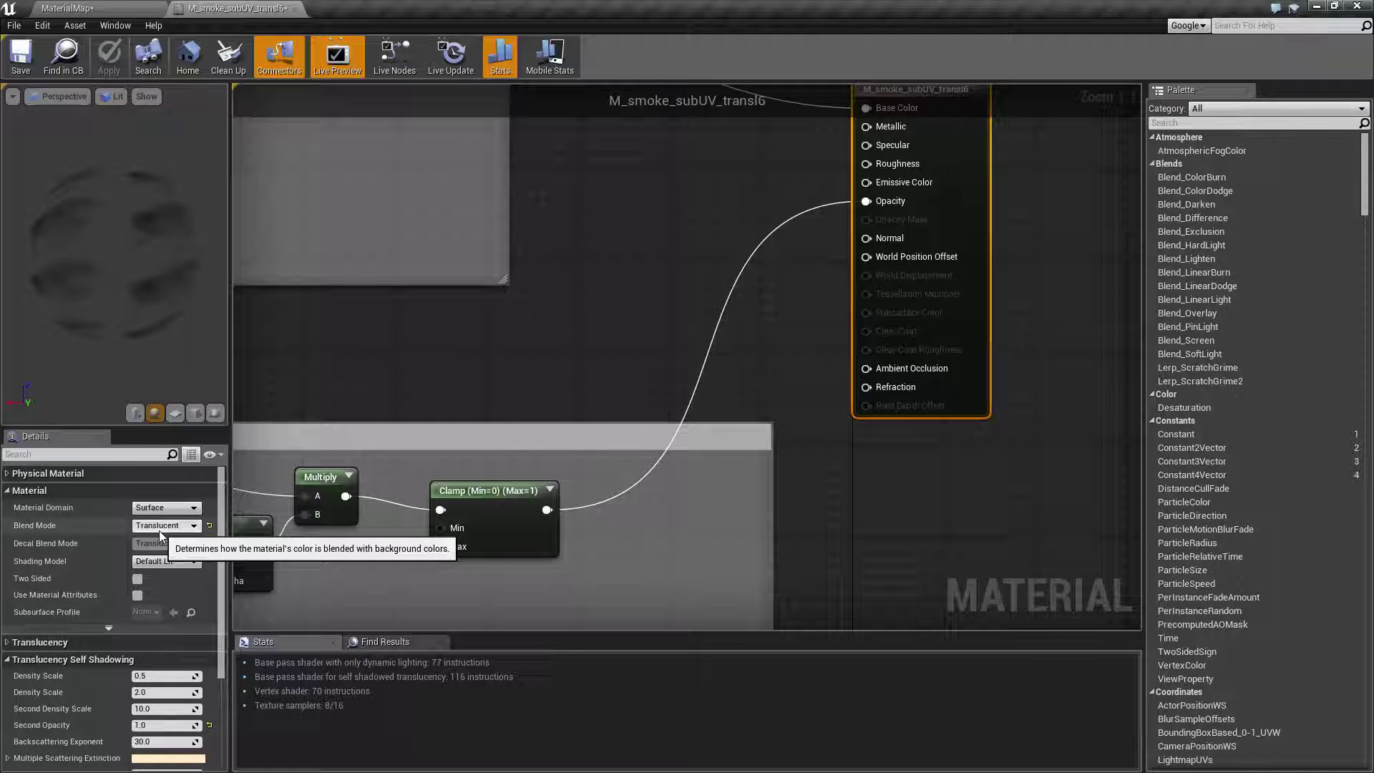
scroll(158, 531, "down", 2)
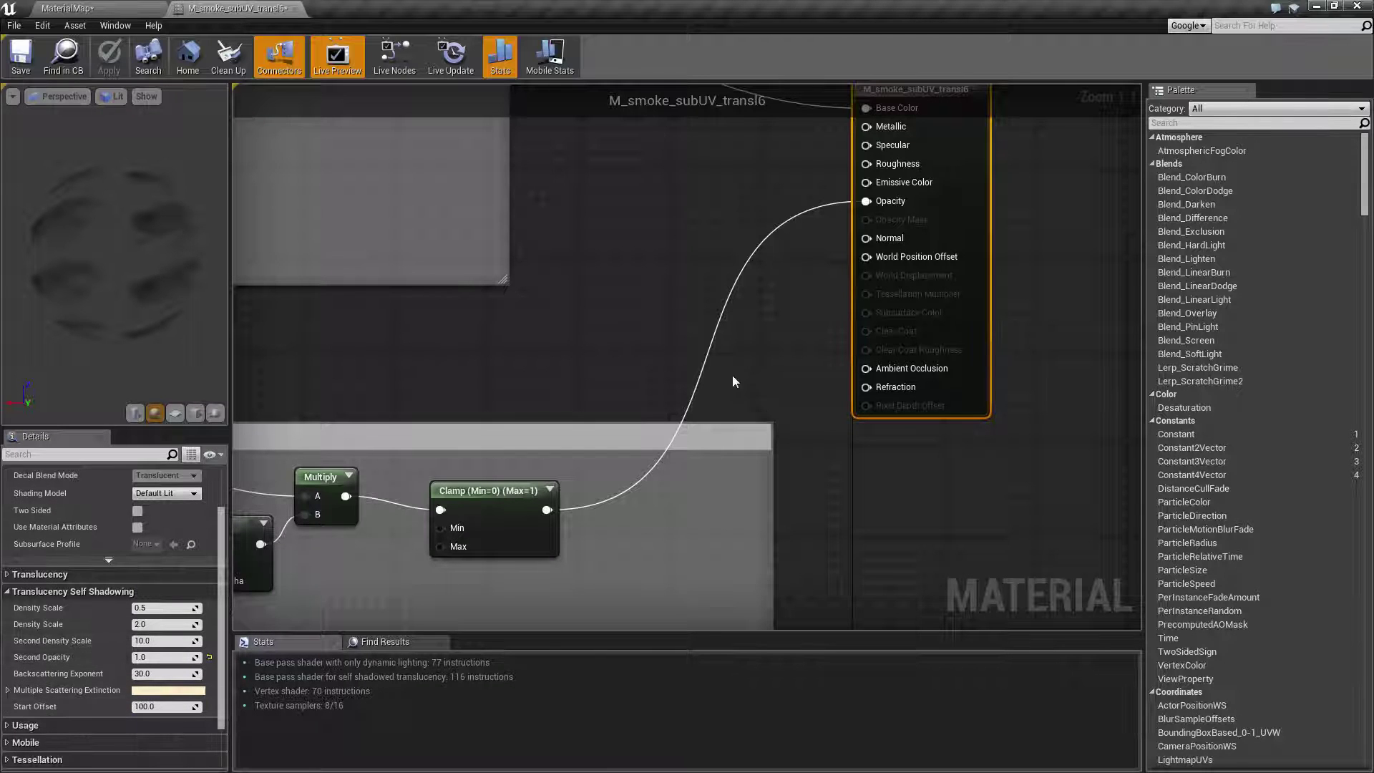
right_click_drag(696, 245, 703, 399)
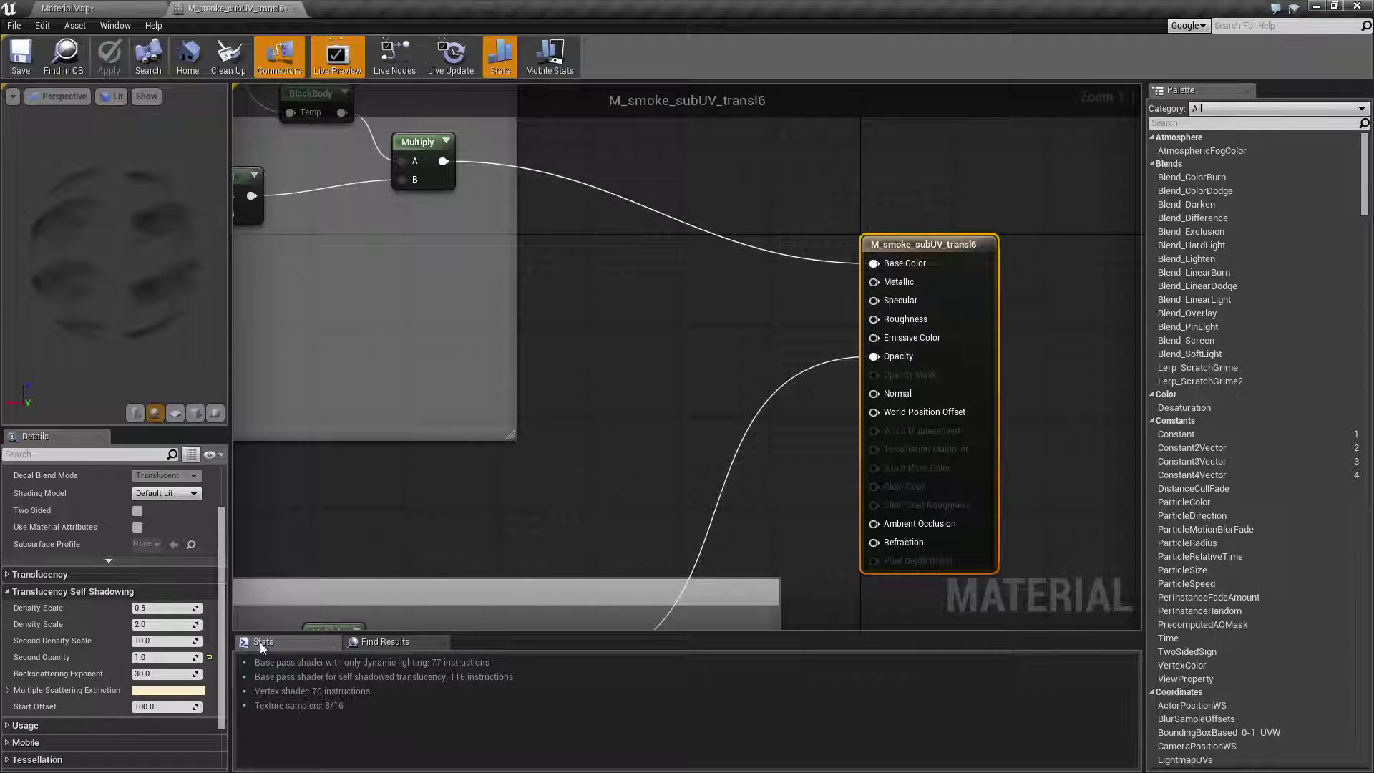
scroll(169, 642, "down", 2)
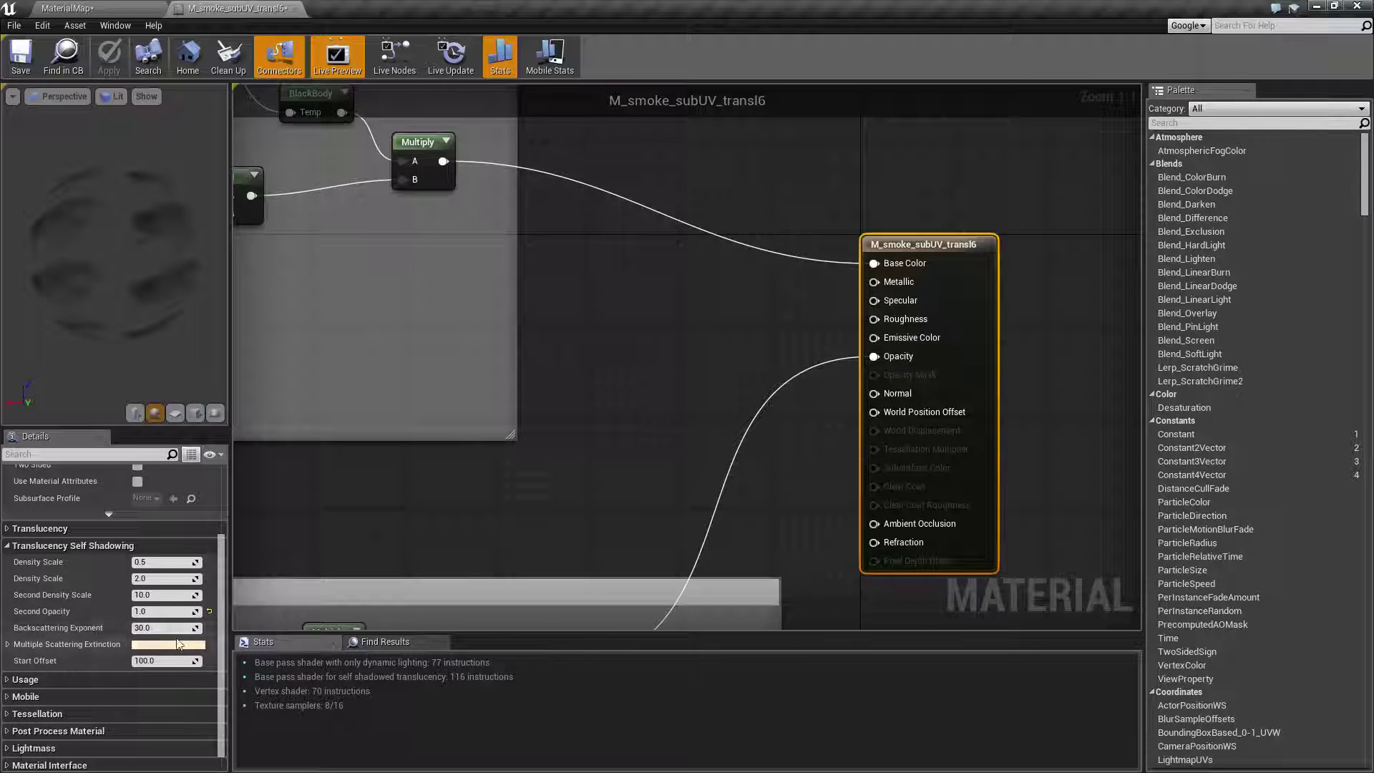
- Reset the smoke material's Second Opacity under Translucency Self Shadowing to 0.0
left_click(210, 612)
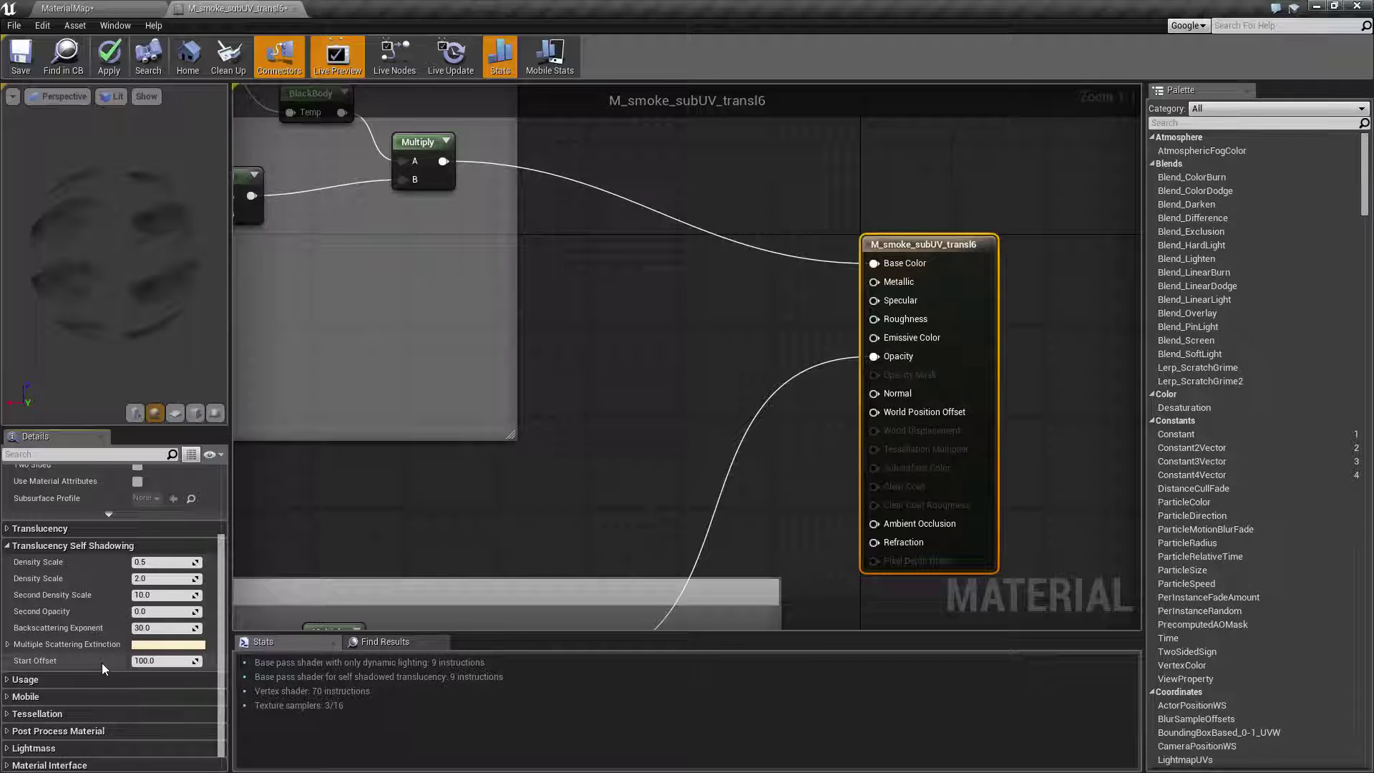
- Float the material editor as a full-height window with a wider Details panel
left_click_drag(236, 8, 93, 32)
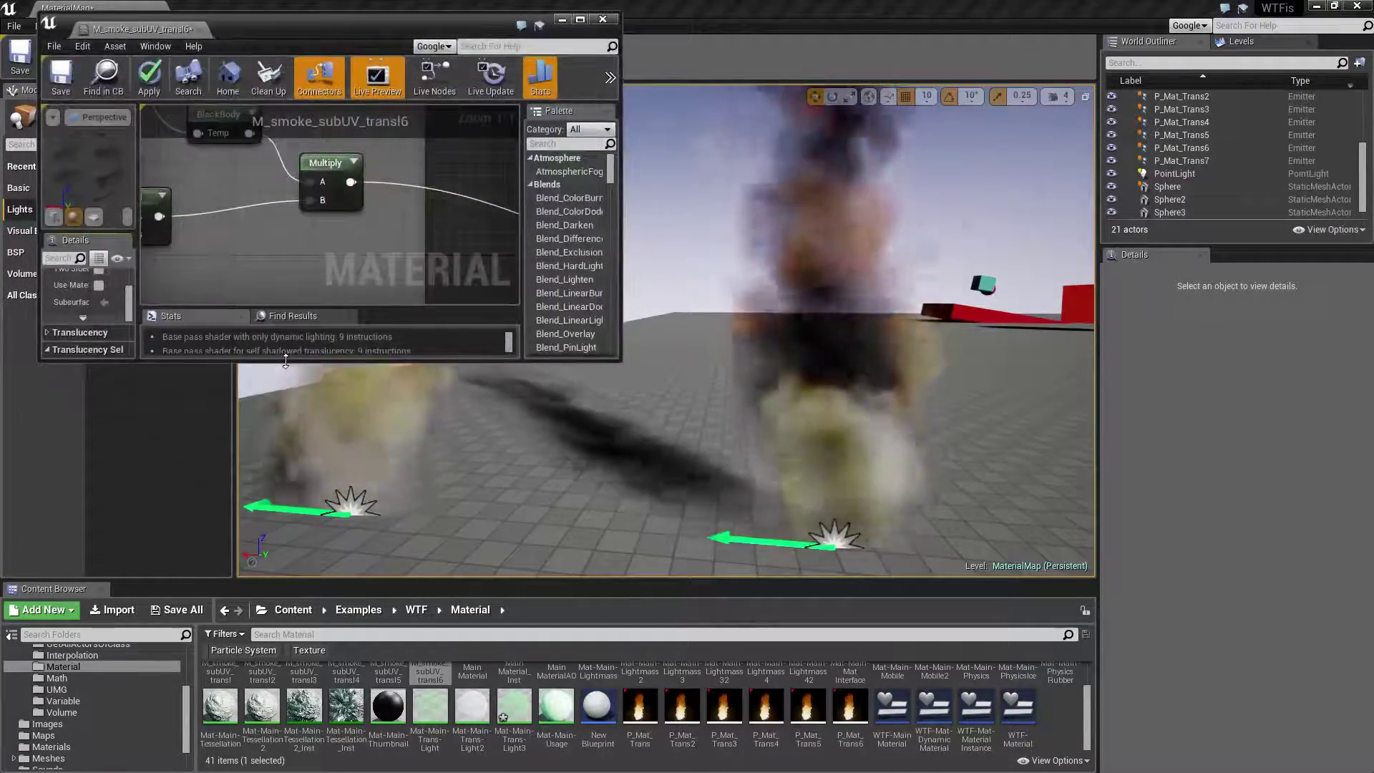
left_click_drag(298, 622, 298, 771)
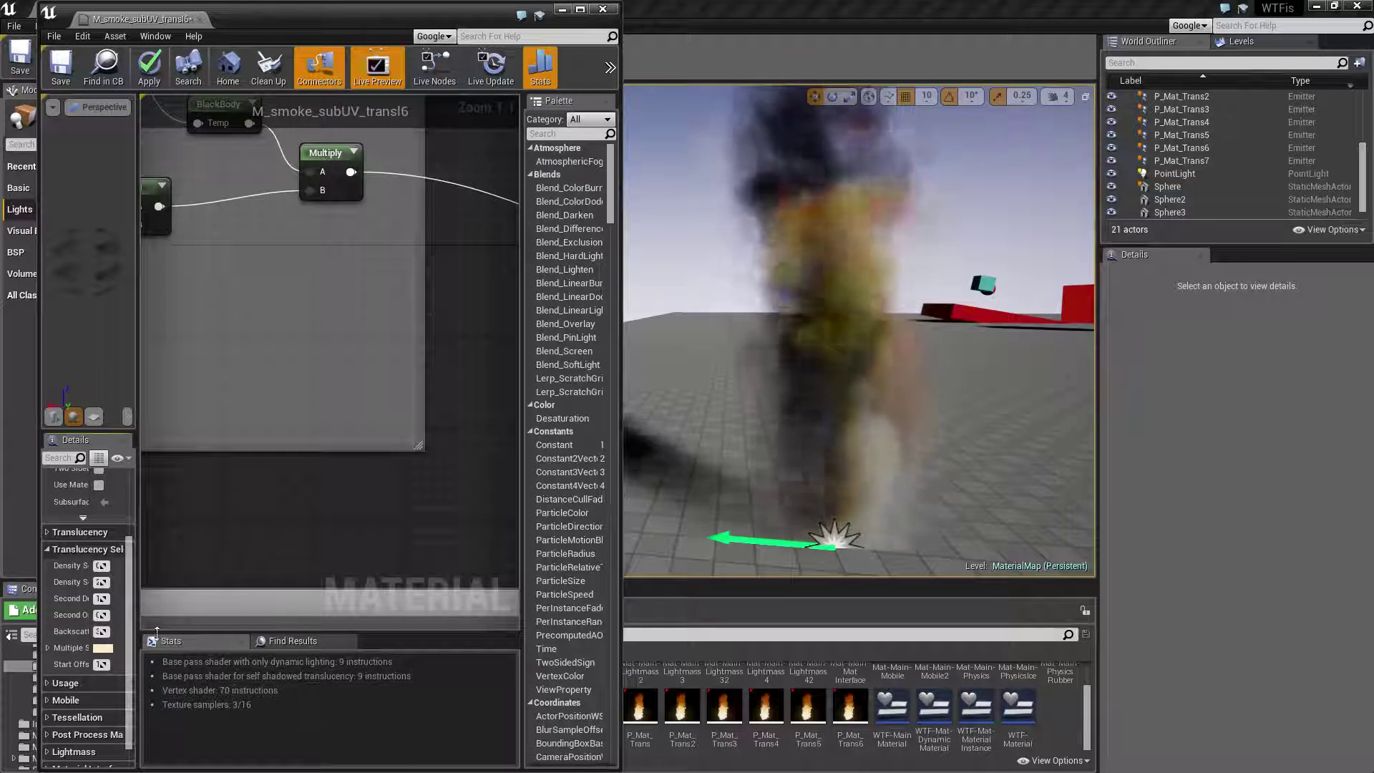
left_click_drag(139, 612, 295, 593)
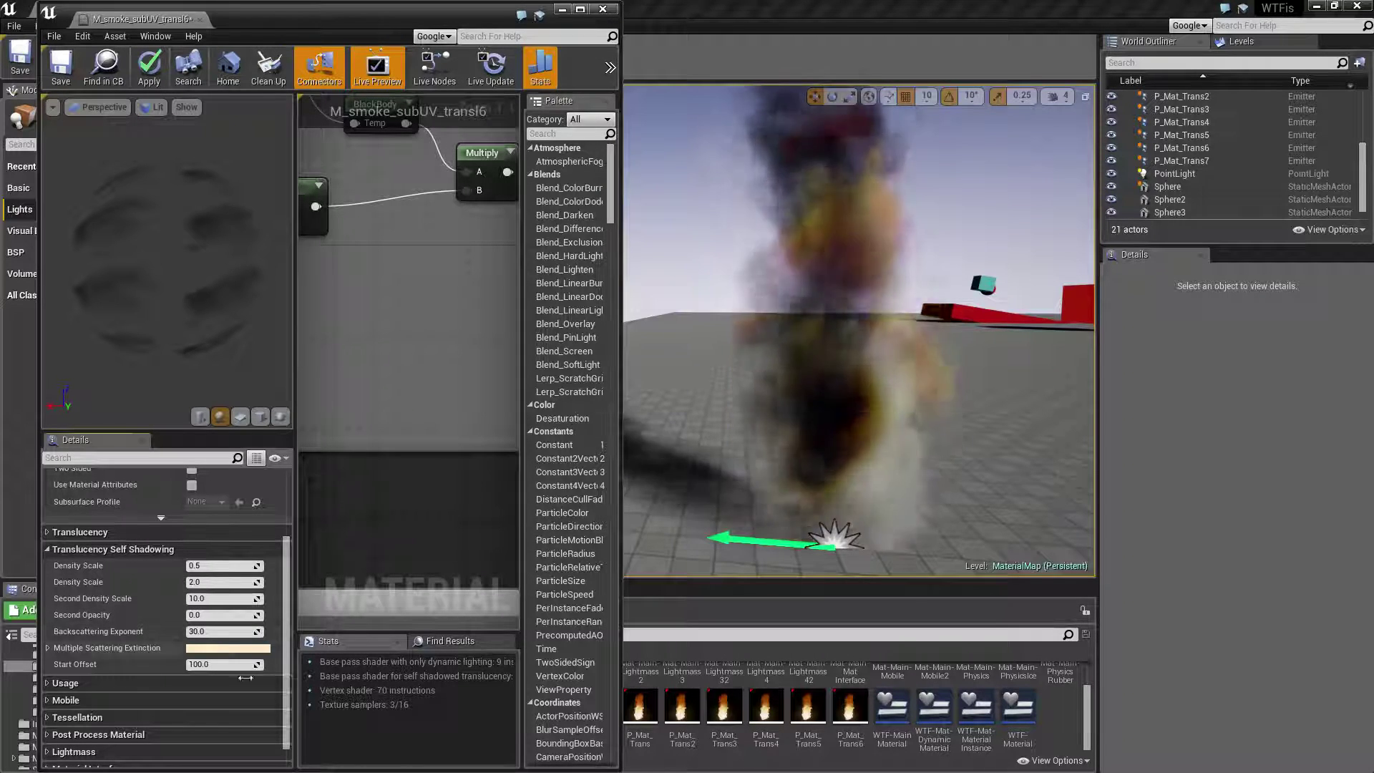
- Set both Density Scale fields to 0.0 and apply the material to the level
left_click(220, 566)
type("0")
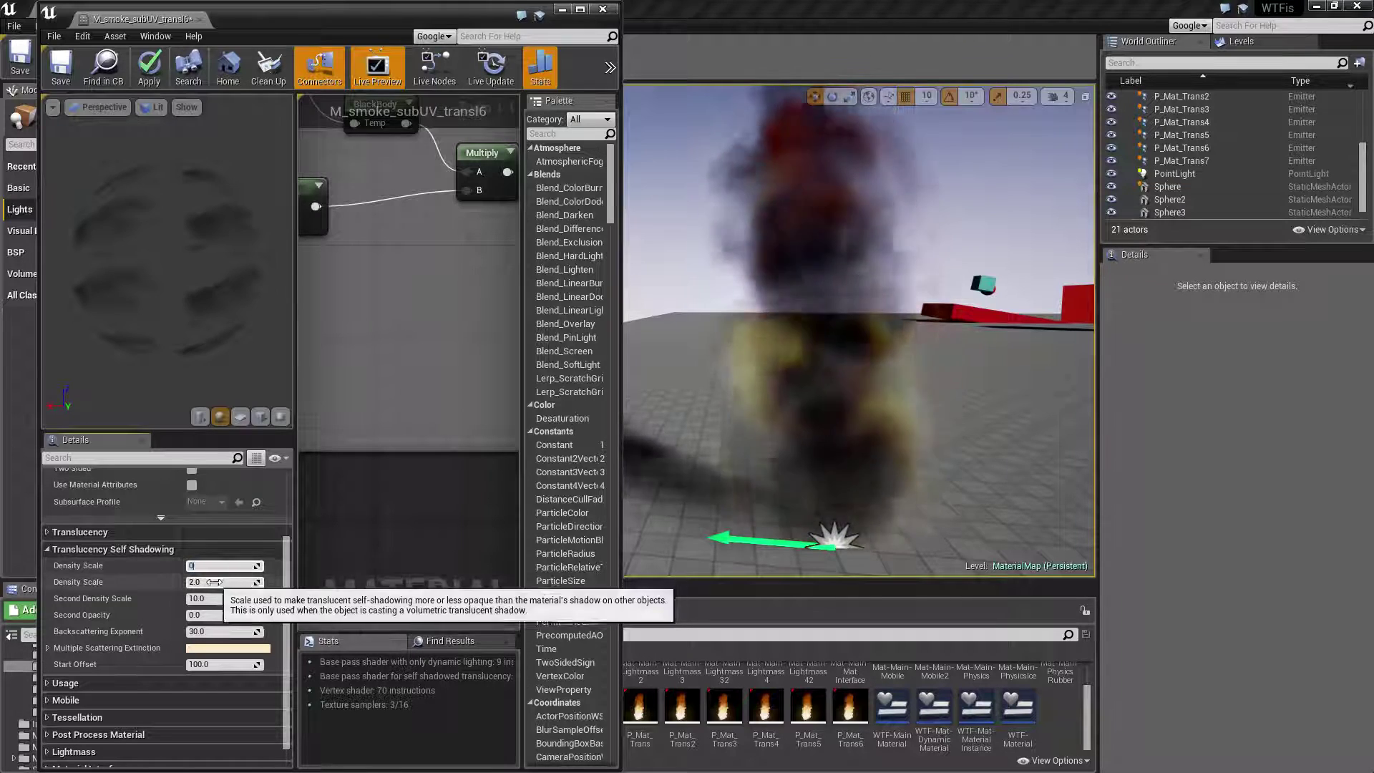
left_click(218, 582)
type("0")
key("Return")
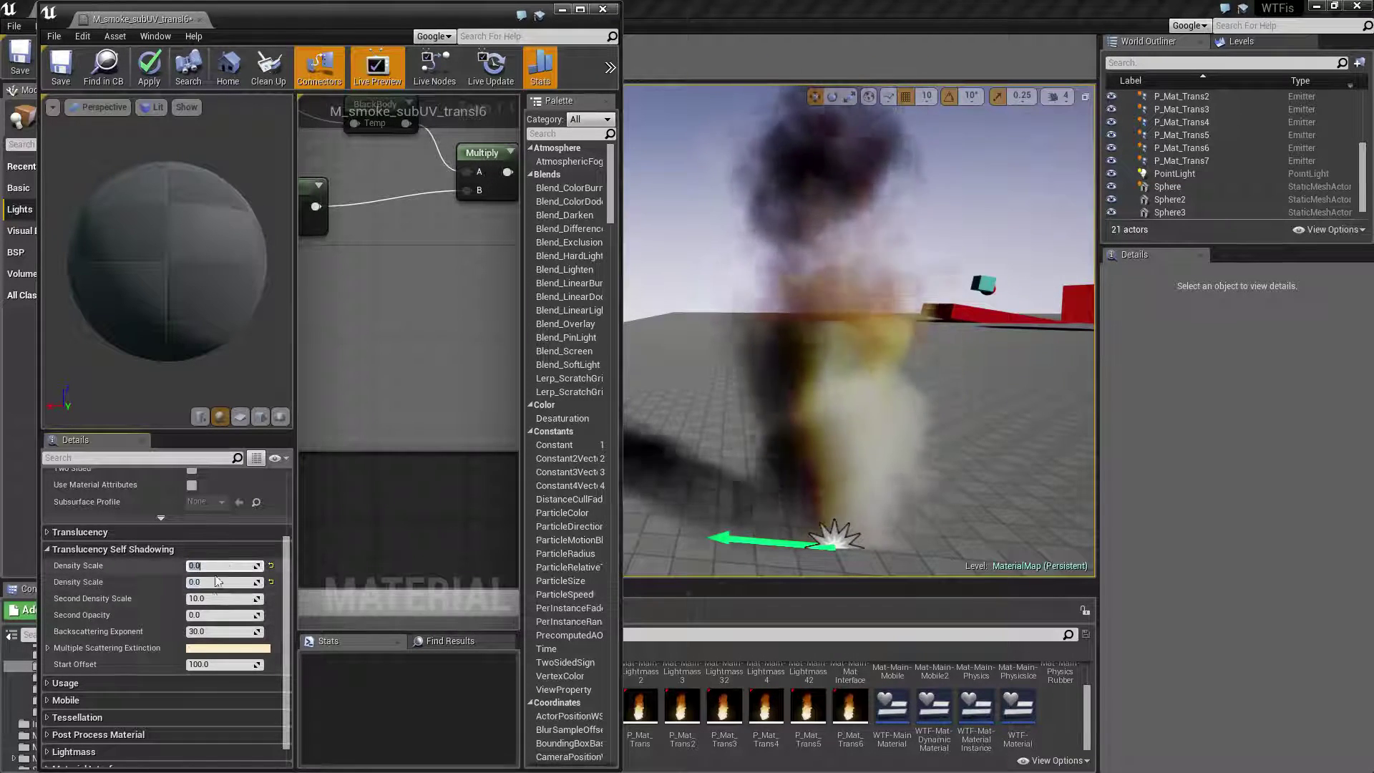
left_click(225, 566)
left_click(148, 63)
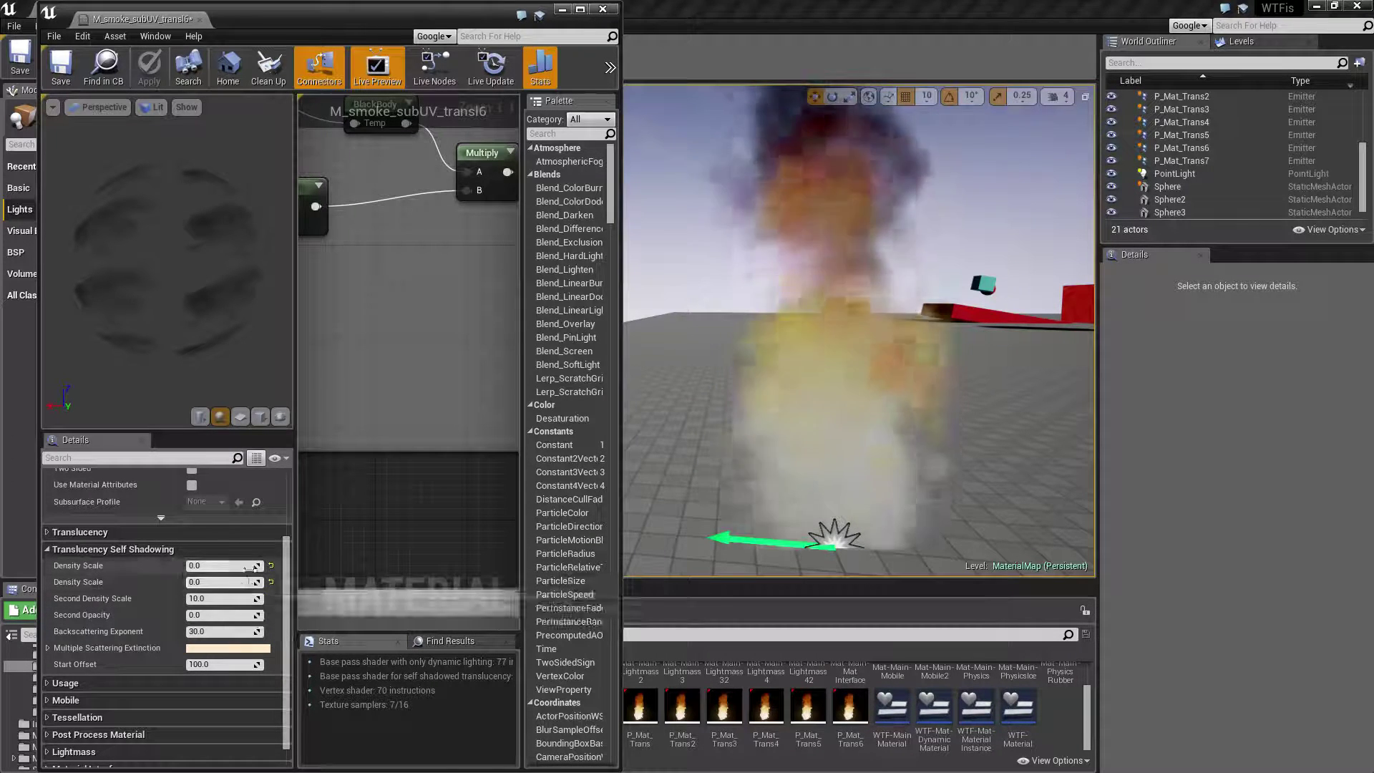
- Reset the Density Scale values to 0.5 and 2.0 and apply the recompiled material
left_click(270, 566)
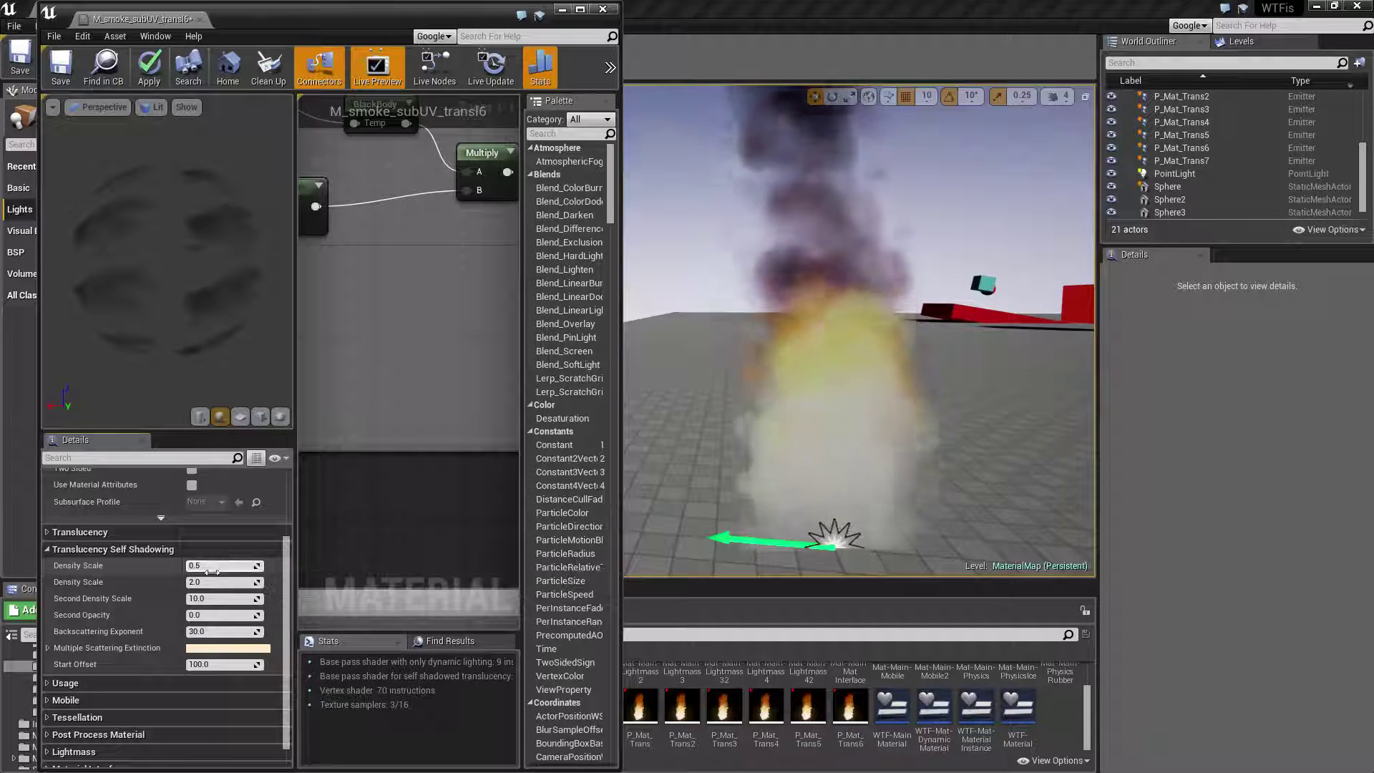
left_click(146, 71)
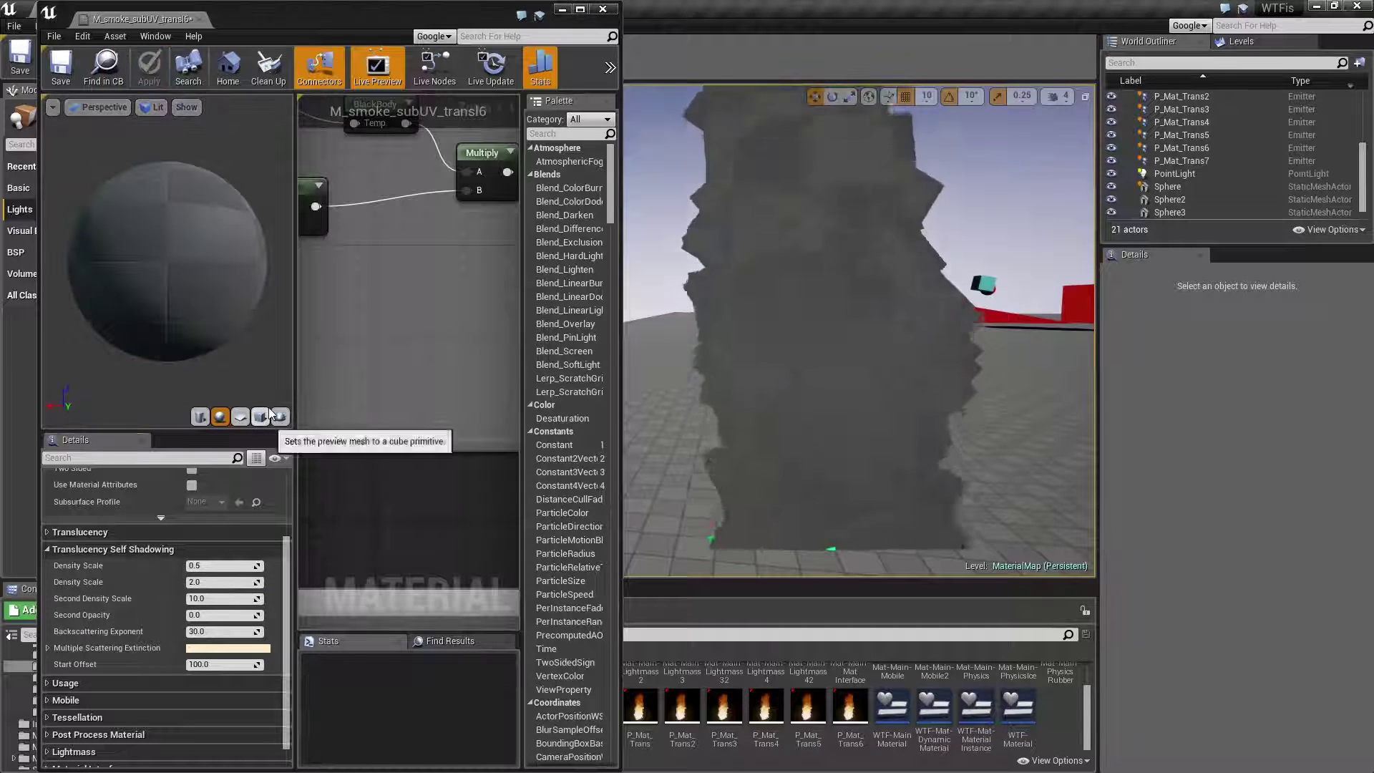
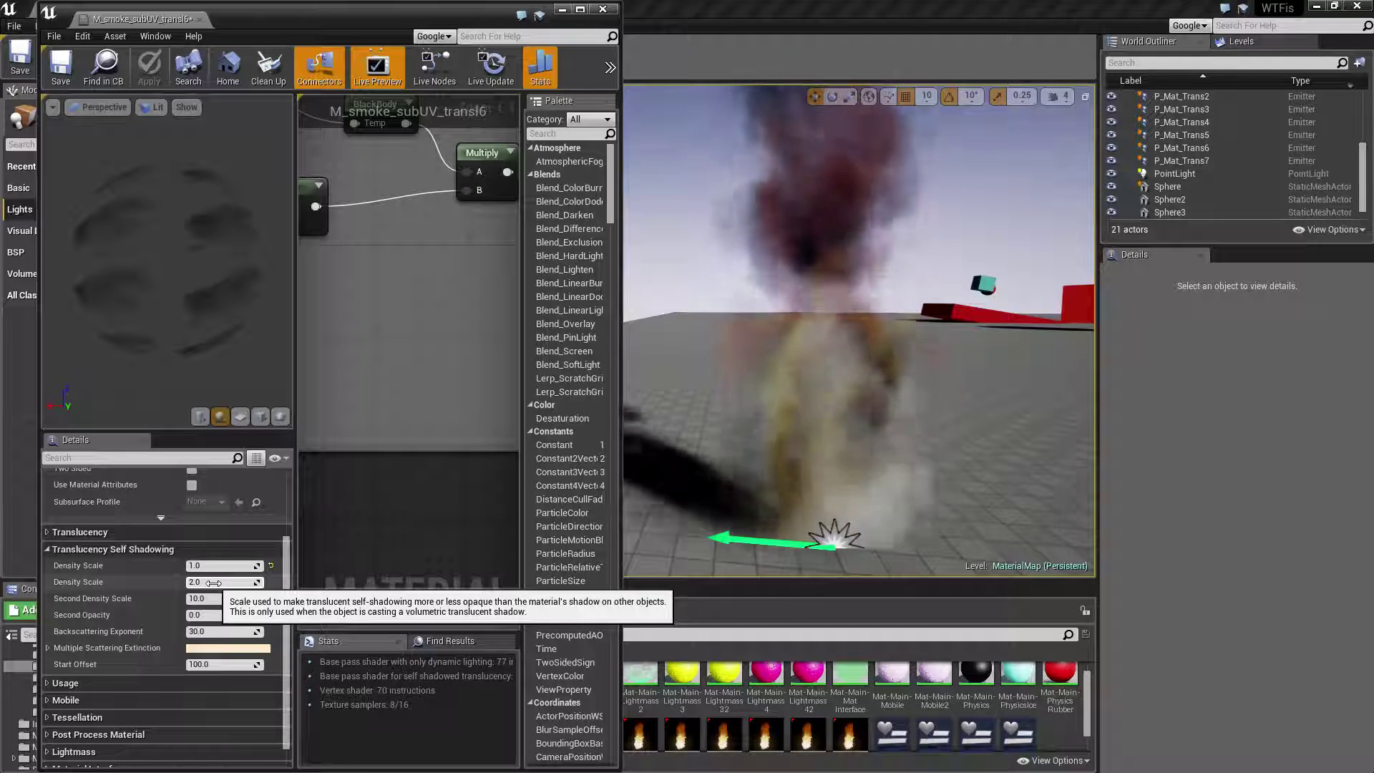
- Raise the second Density Scale to 5.0 and apply the material
left_click(213, 583)
type("5")
key("Return")
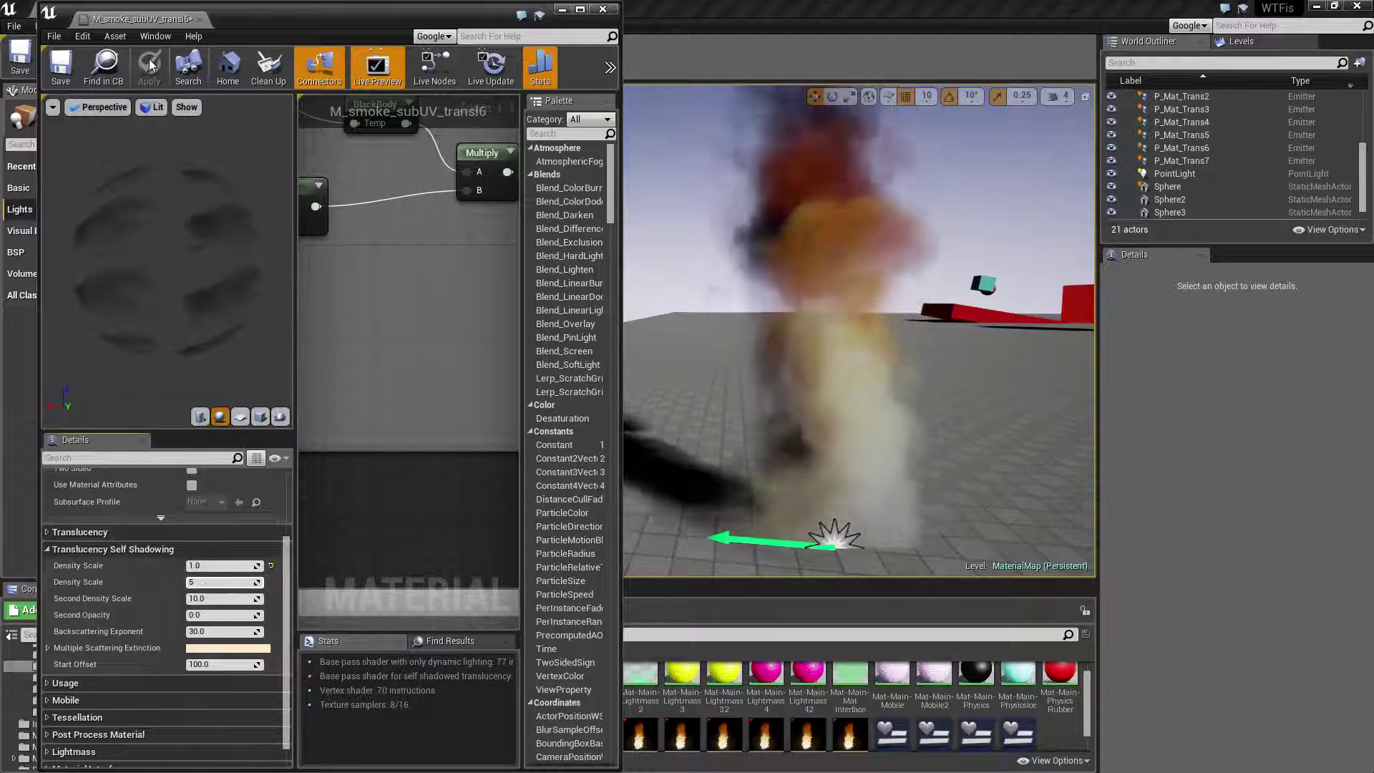
left_click(150, 65)
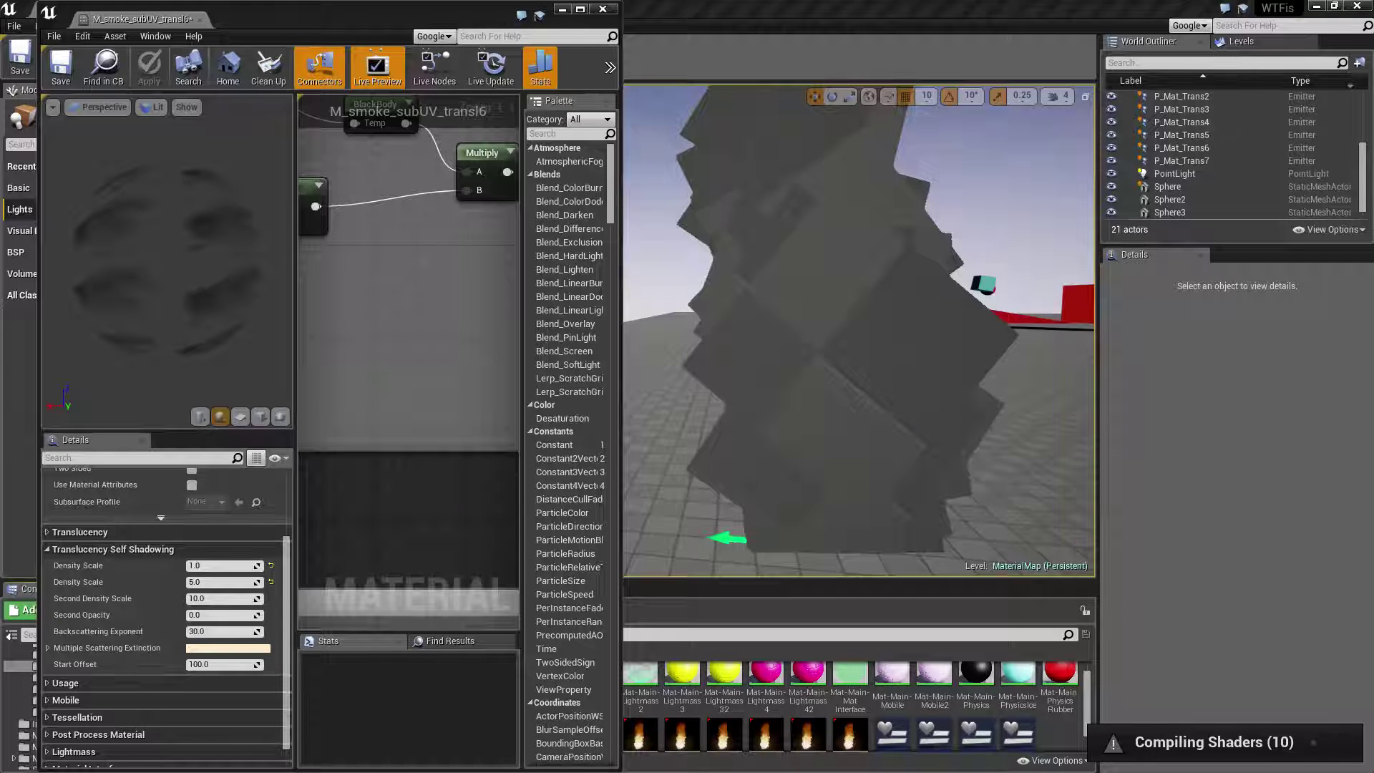
- Orbit and zoom the level viewport to inspect the darker smoke plume
left_click(400, 16)
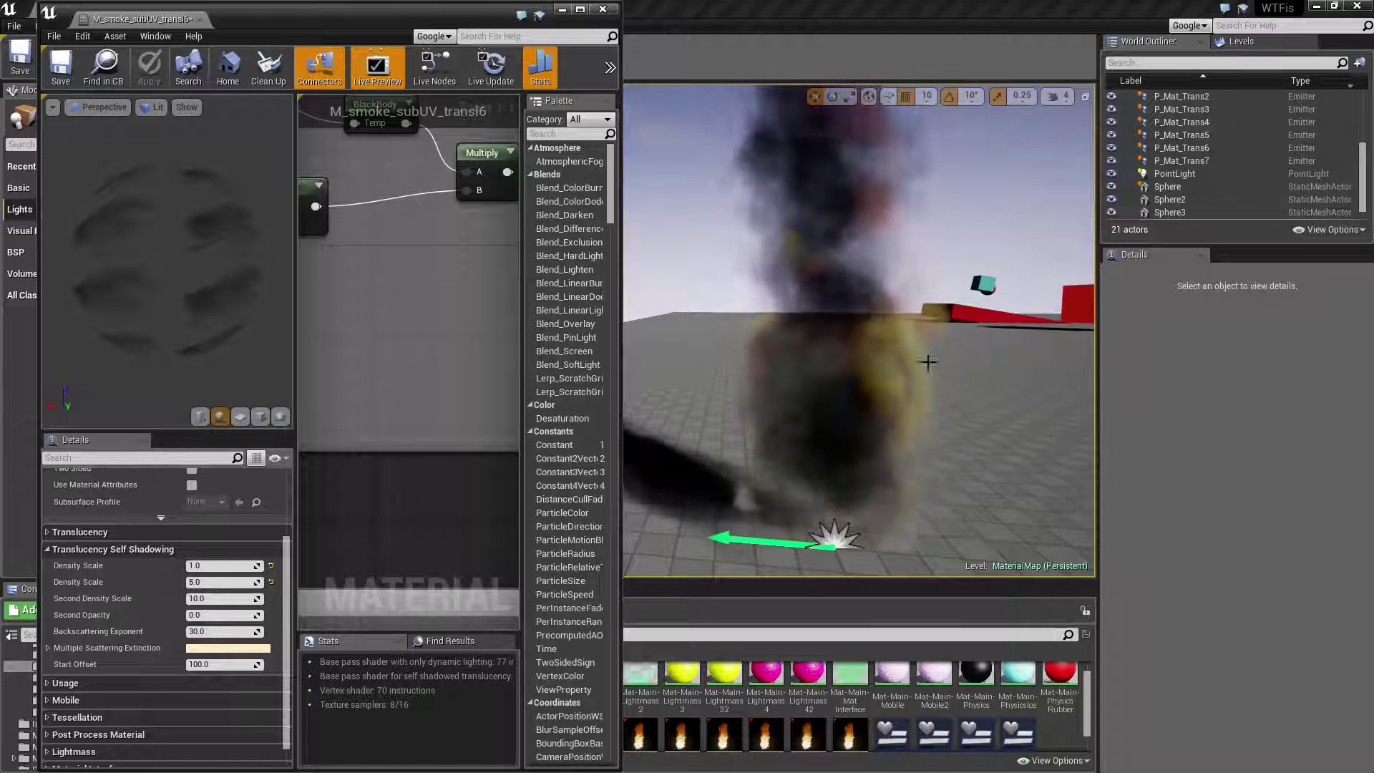
right_click_drag(927, 501, 758, 456)
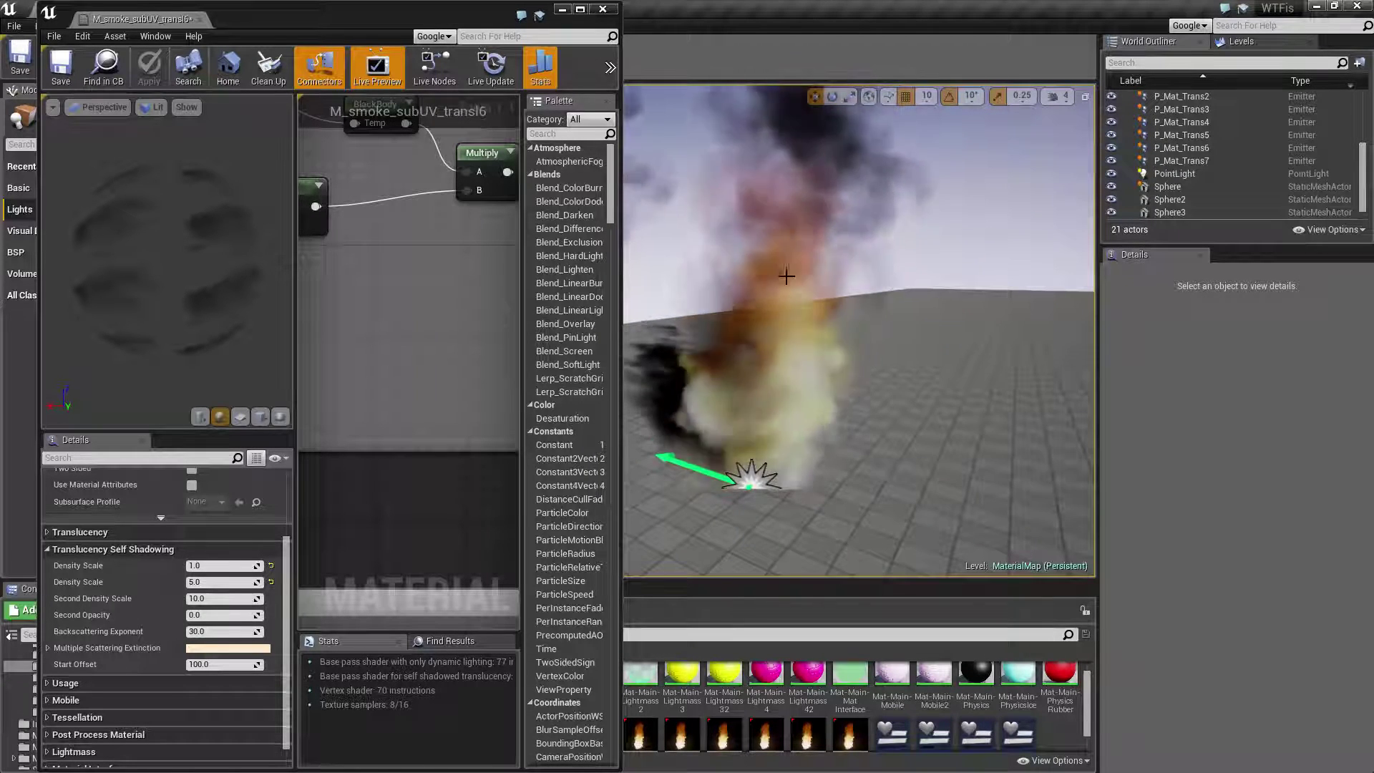
scroll(788, 466, "up", 6)
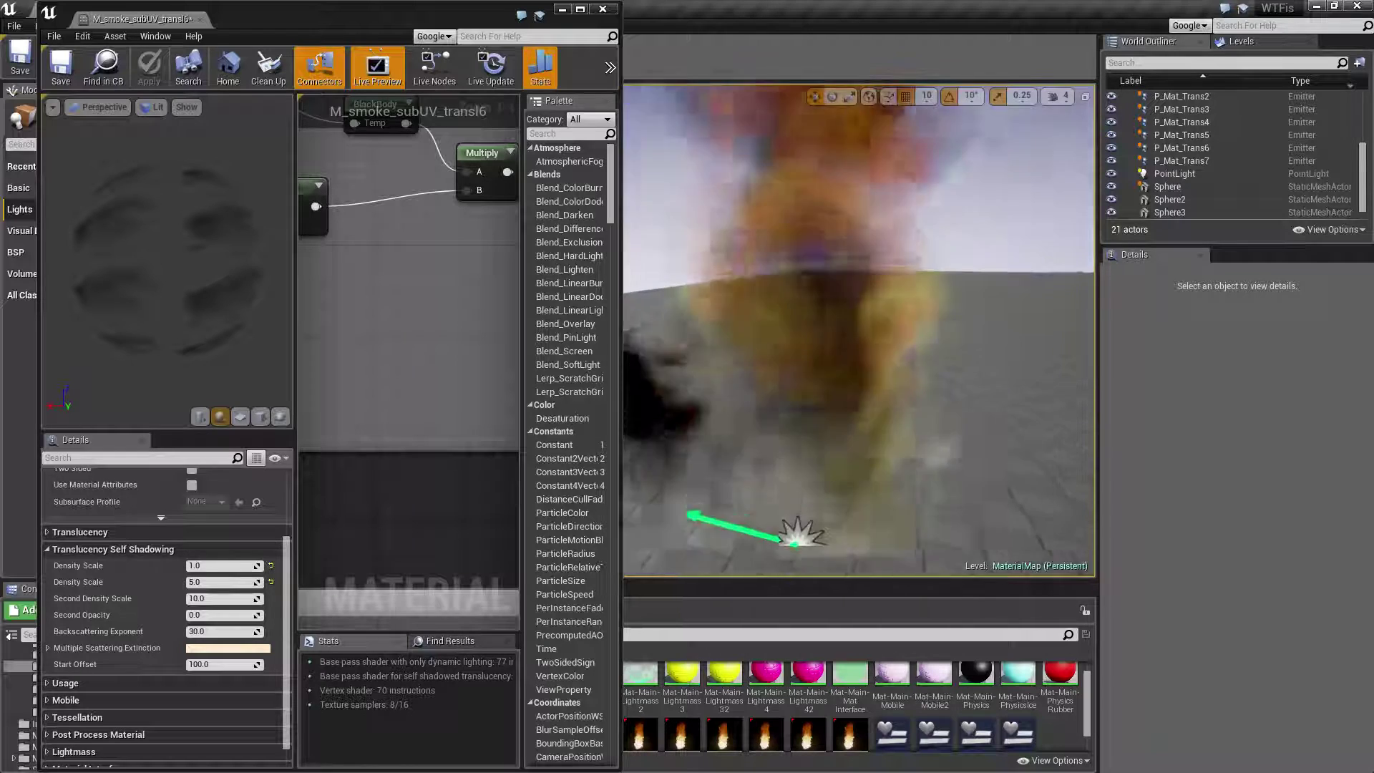
scroll(870, 512, "down", 5)
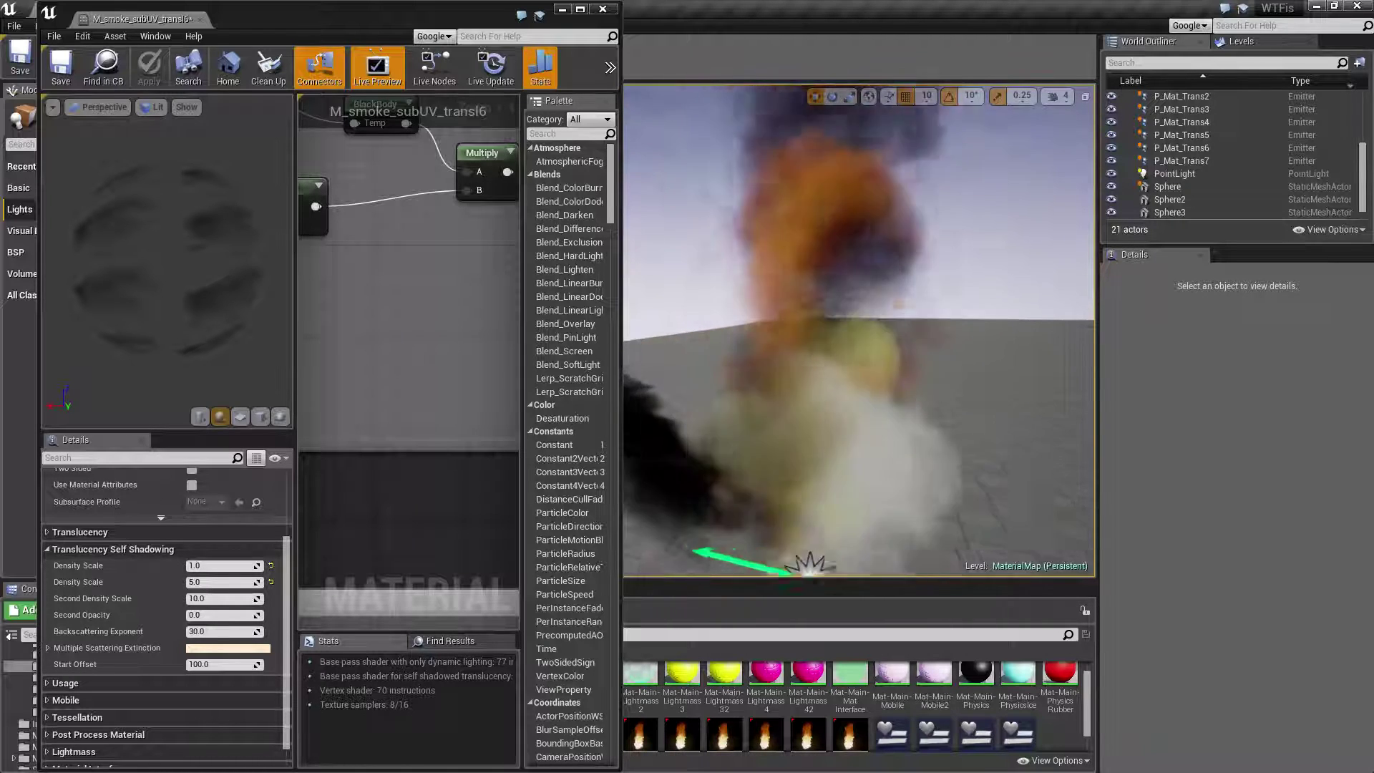
scroll(868, 487, "up", 5)
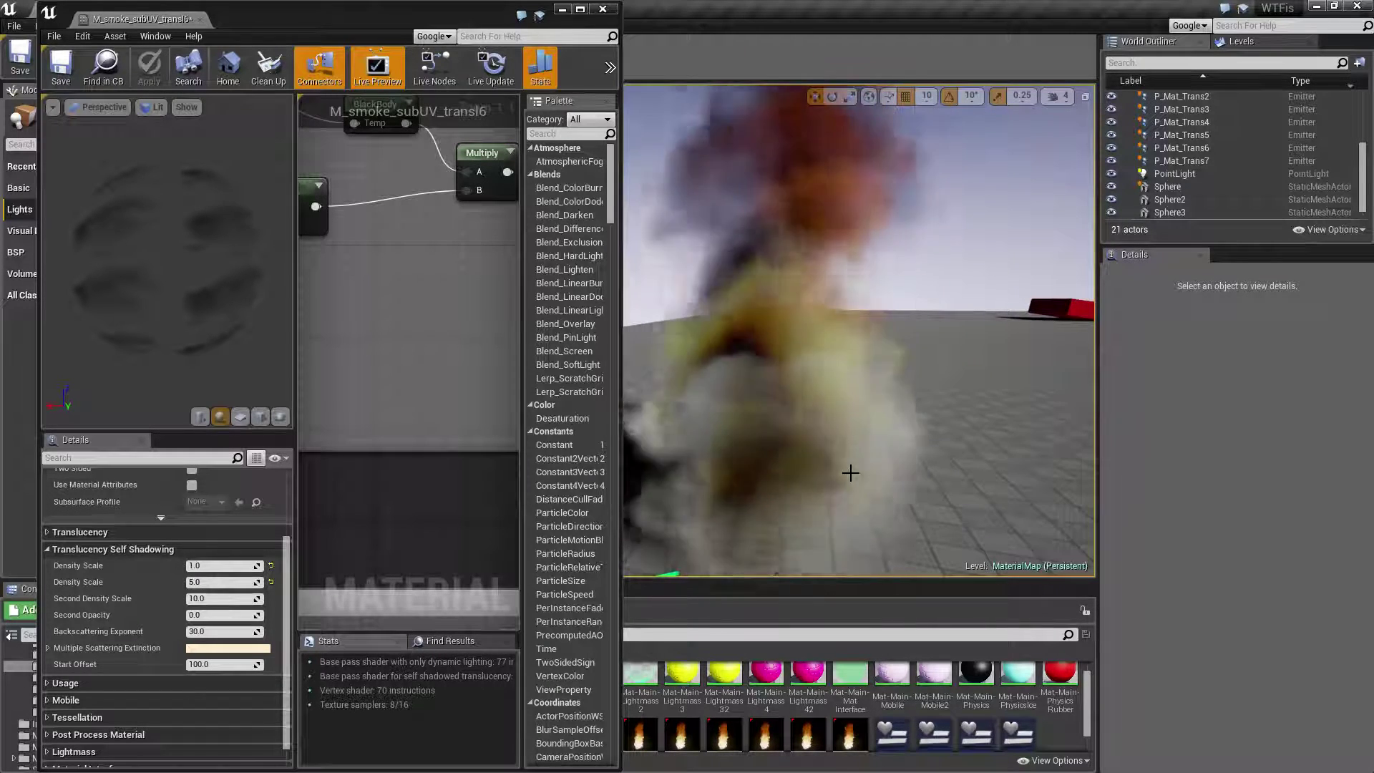
scroll(855, 474, "down", 4)
right_click_drag(856, 474, 844, 458)
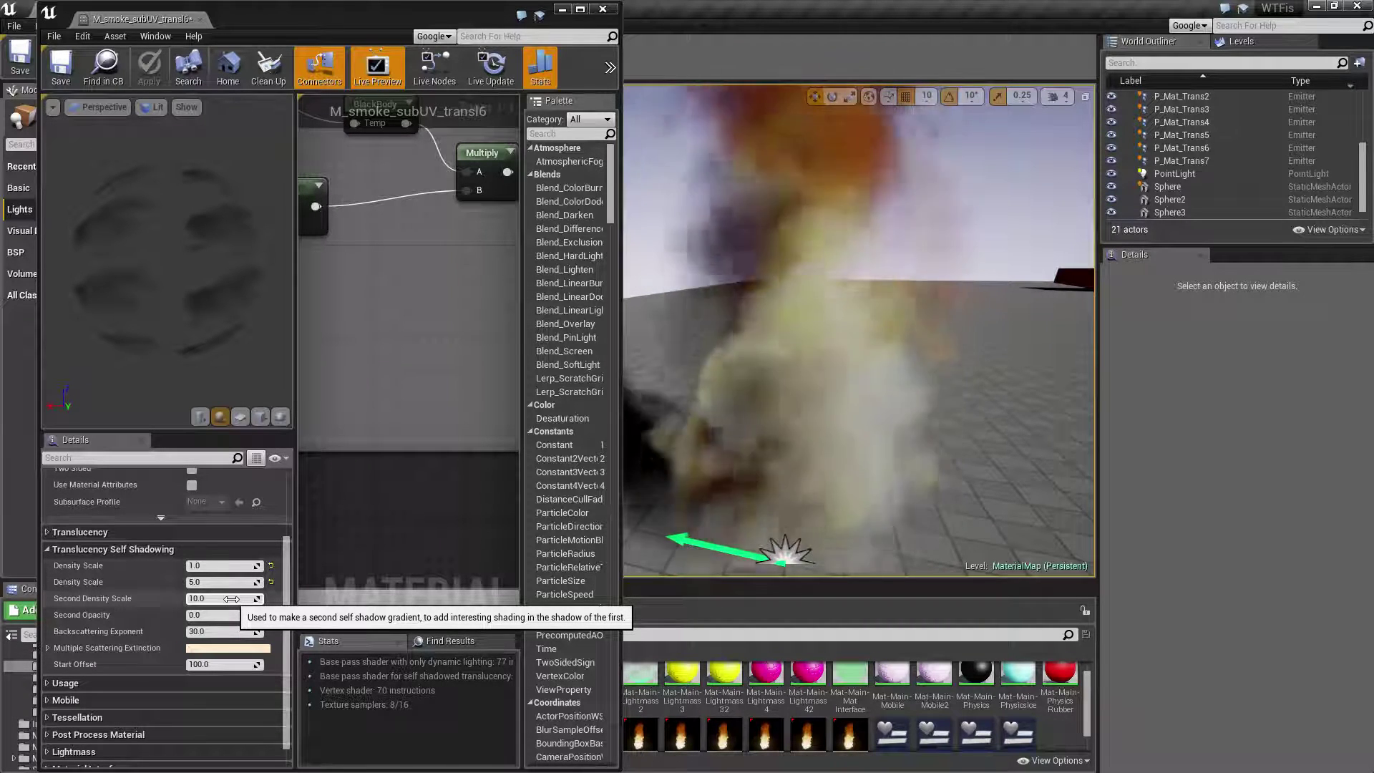
- Change Second Opacity from 0.0 to 1.0 and apply the material to the level's smoke
left_click(231, 599)
left_click(229, 615)
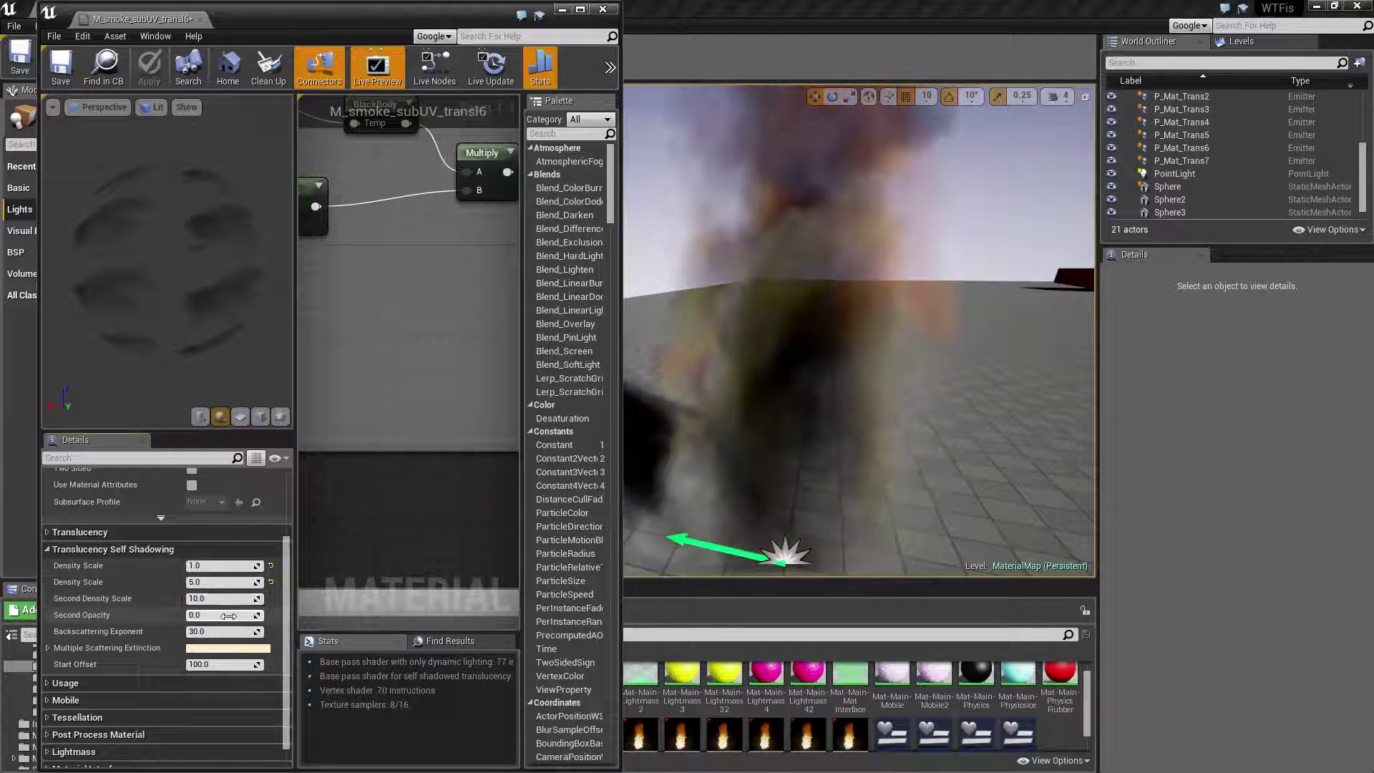
left_click(218, 615)
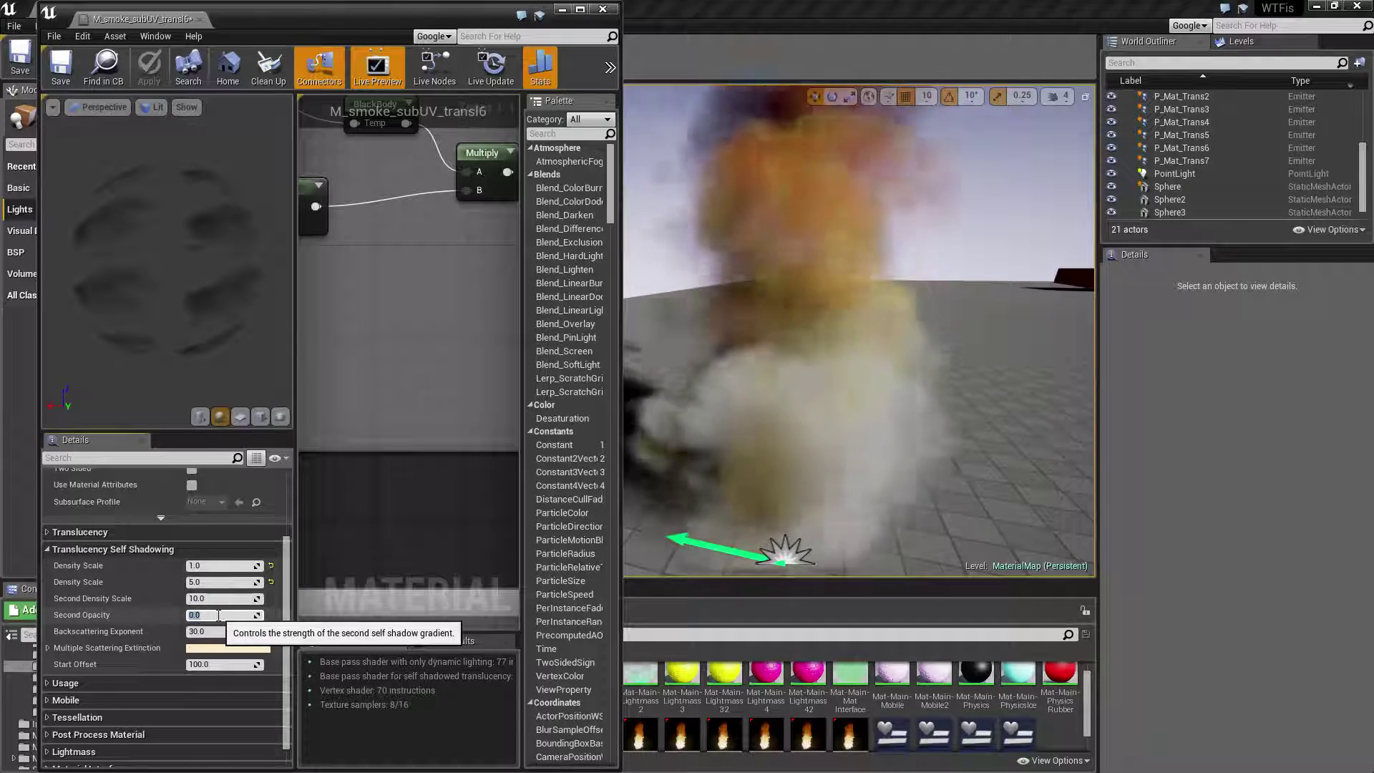
type("1")
key("Return")
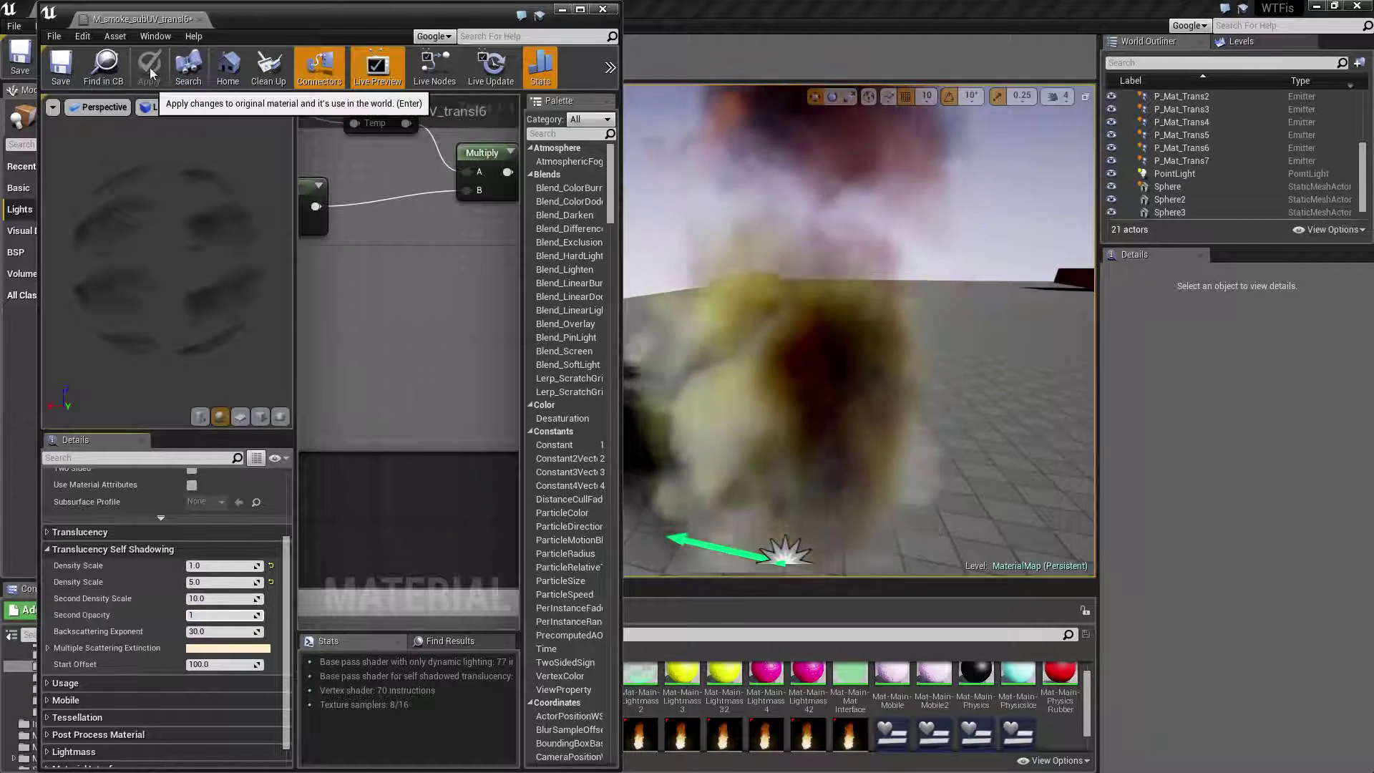
left_click(149, 68)
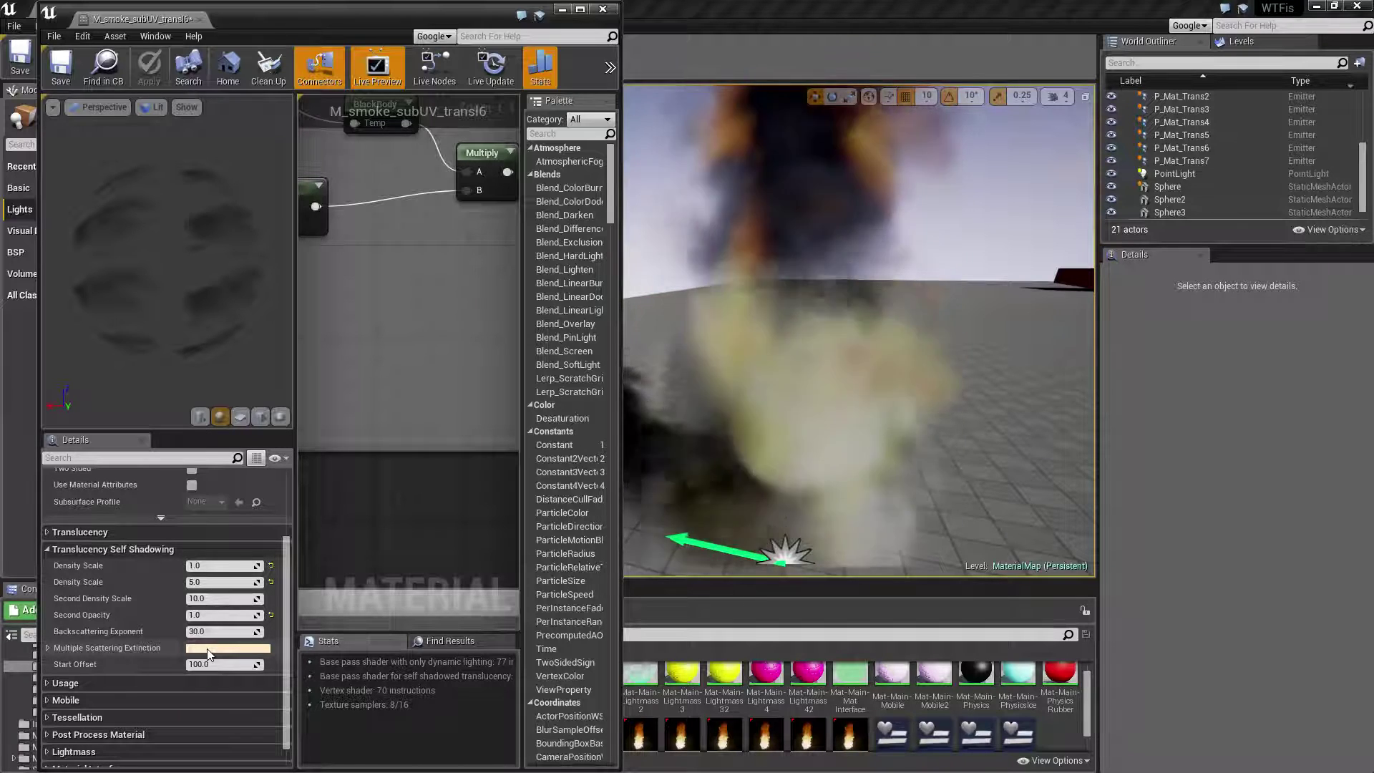
- Set the Multiple Scattering Extinction colour to green and apply the material
left_click(208, 648)
left_click(257, 625)
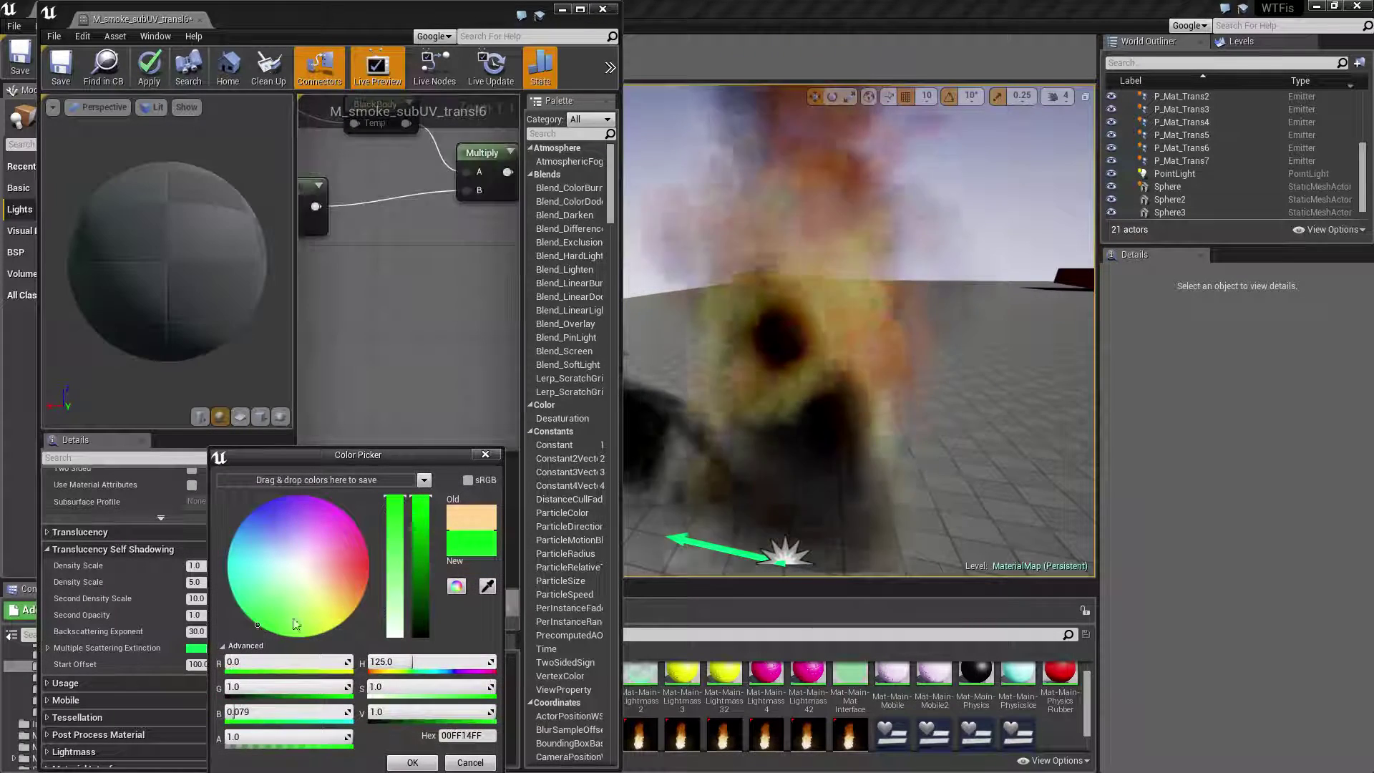
left_click(412, 763)
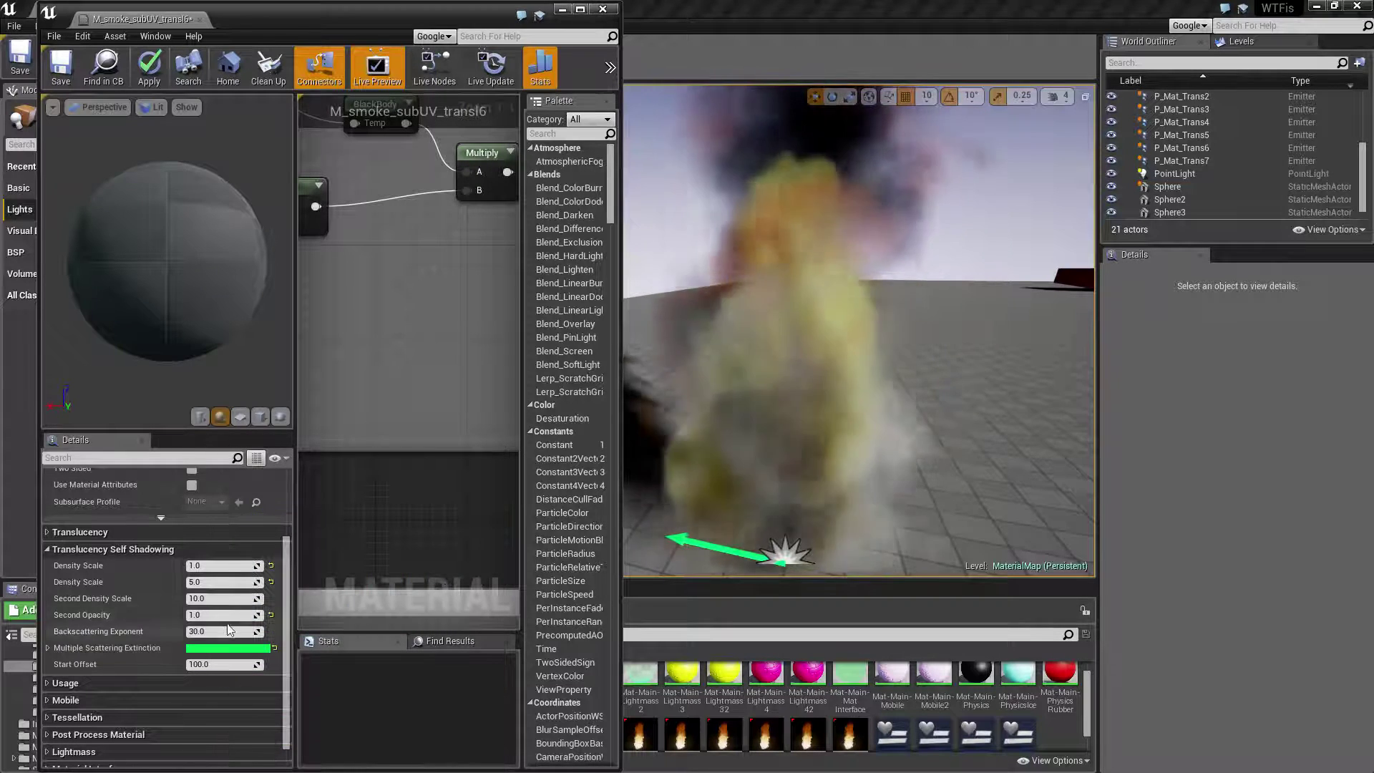
left_click(149, 65)
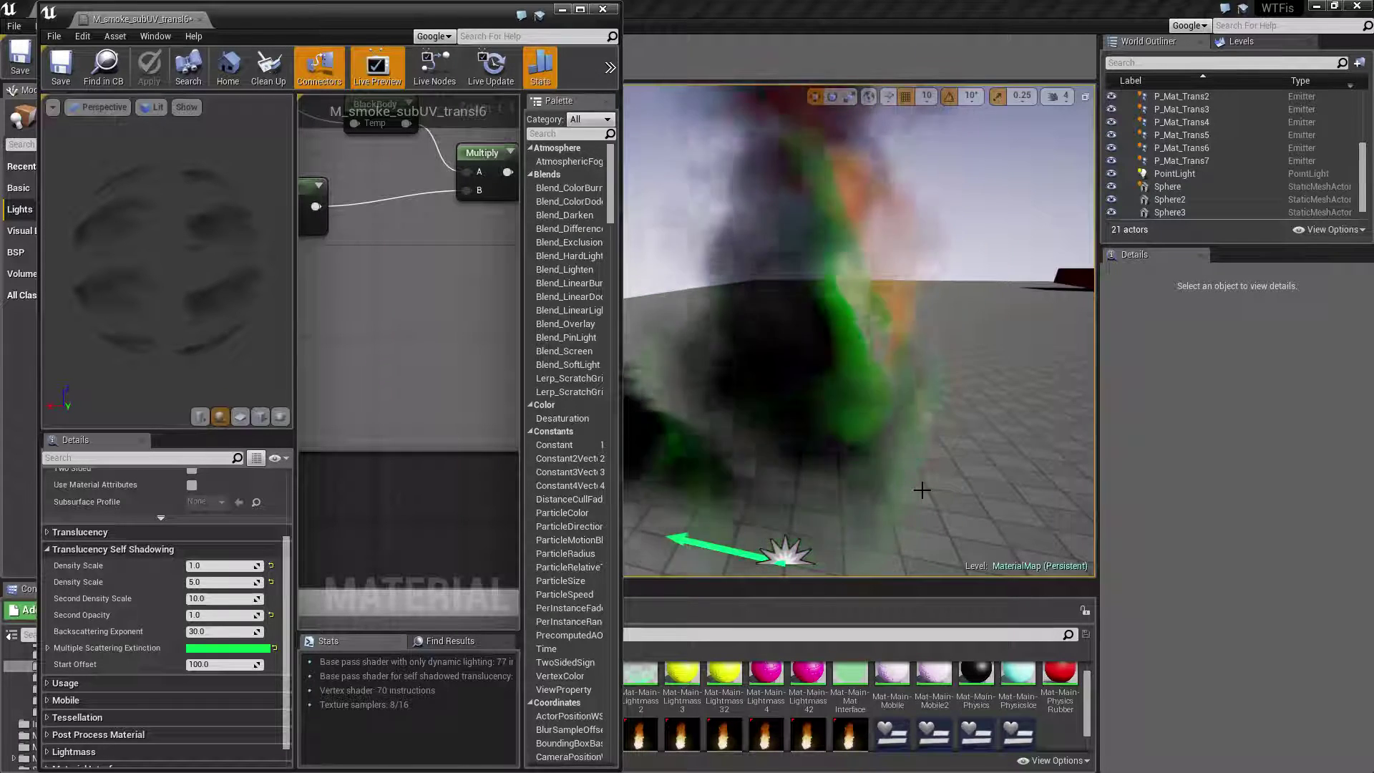
- Set Second Opacity to 0.1 and Second Density Scale to 4.0
right_click_drag(938, 493, 876, 377)
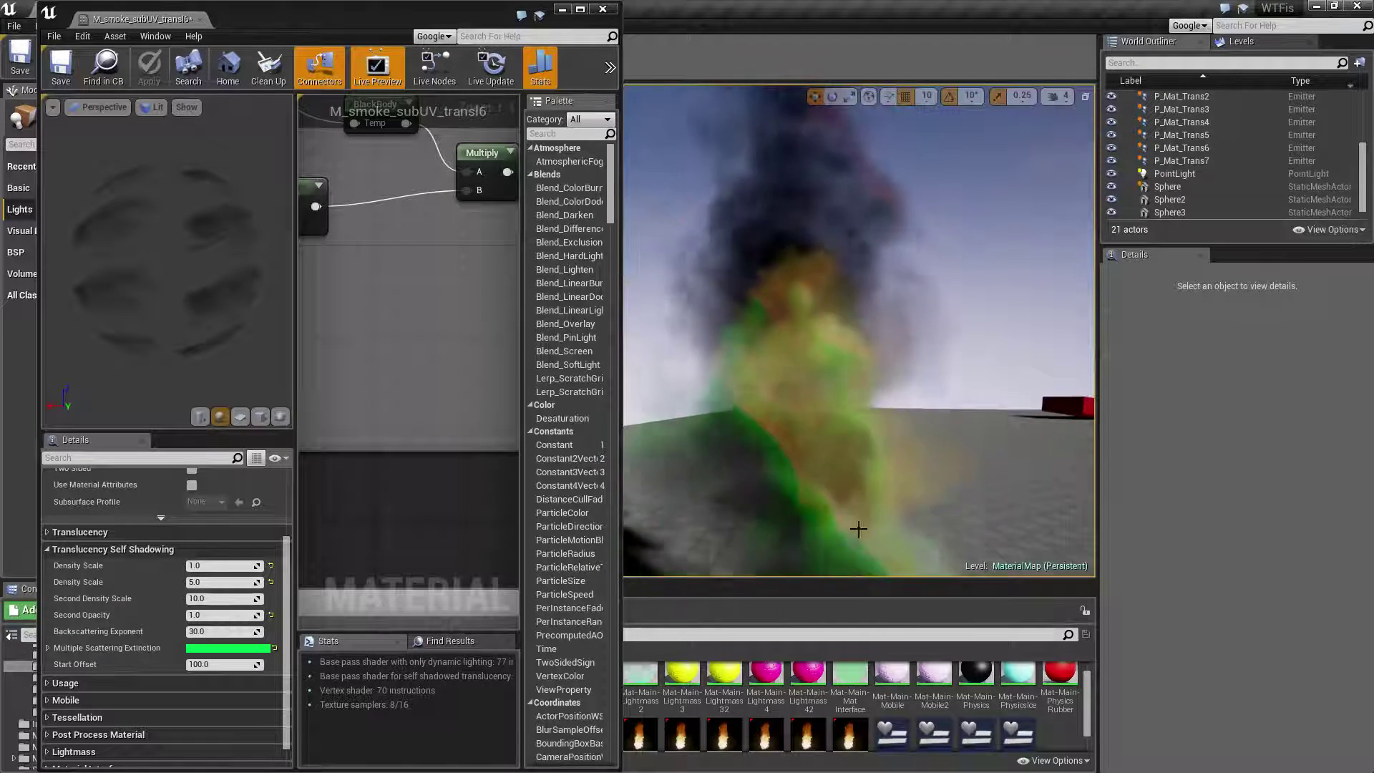
right_click_drag(843, 473, 829, 501)
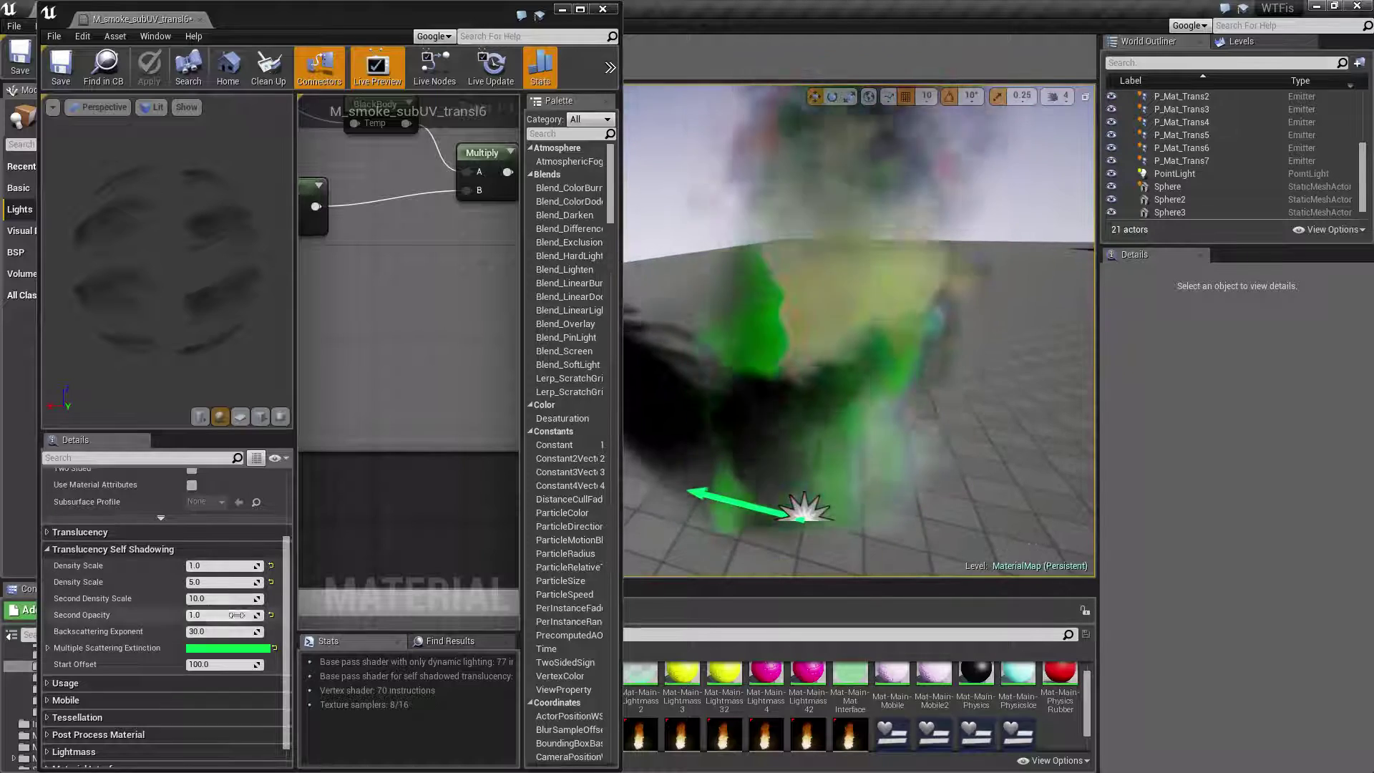
left_click(224, 614)
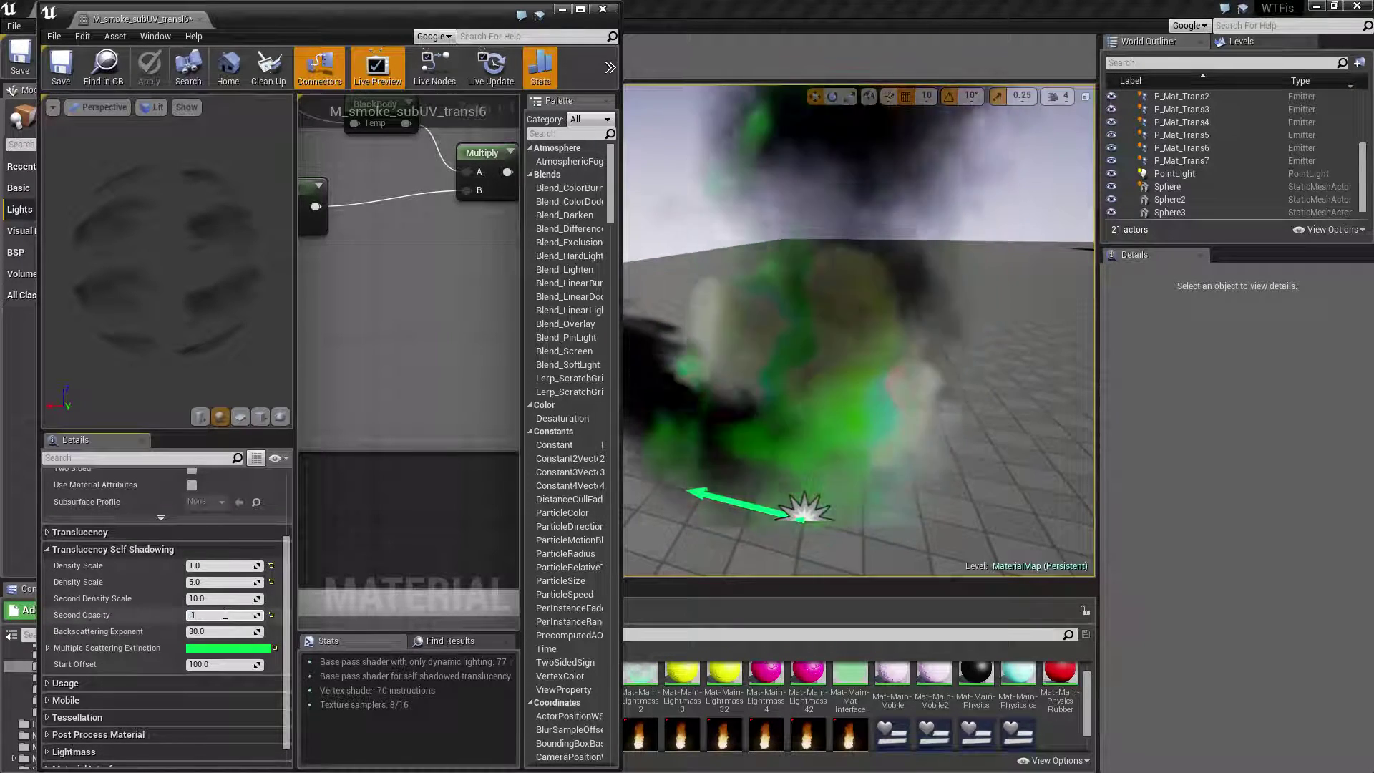
left_click(215, 598)
type("54")
key("BackSpace")
key("BackSpace")
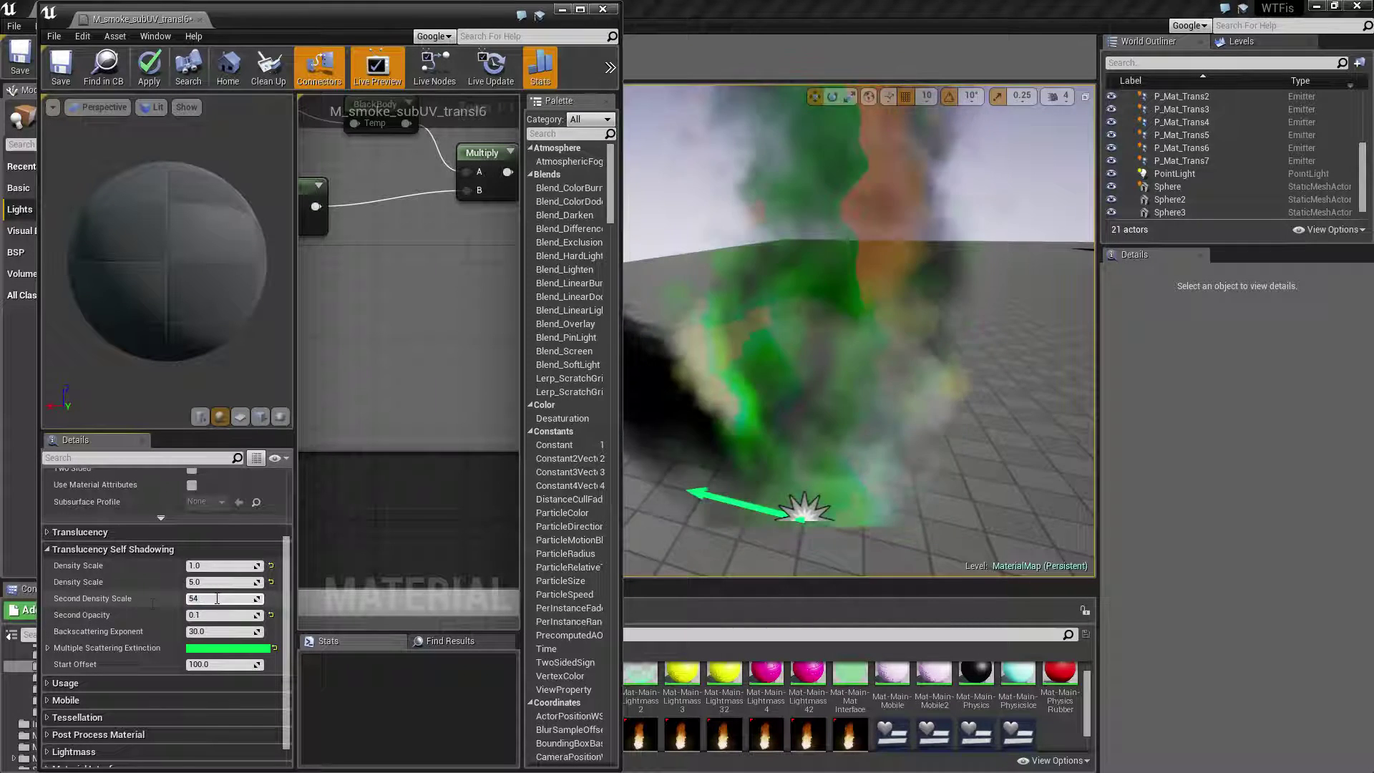
type("4")
- Set the Density Scales to 2.0 and 0.4 and apply the material
left_click(229, 581)
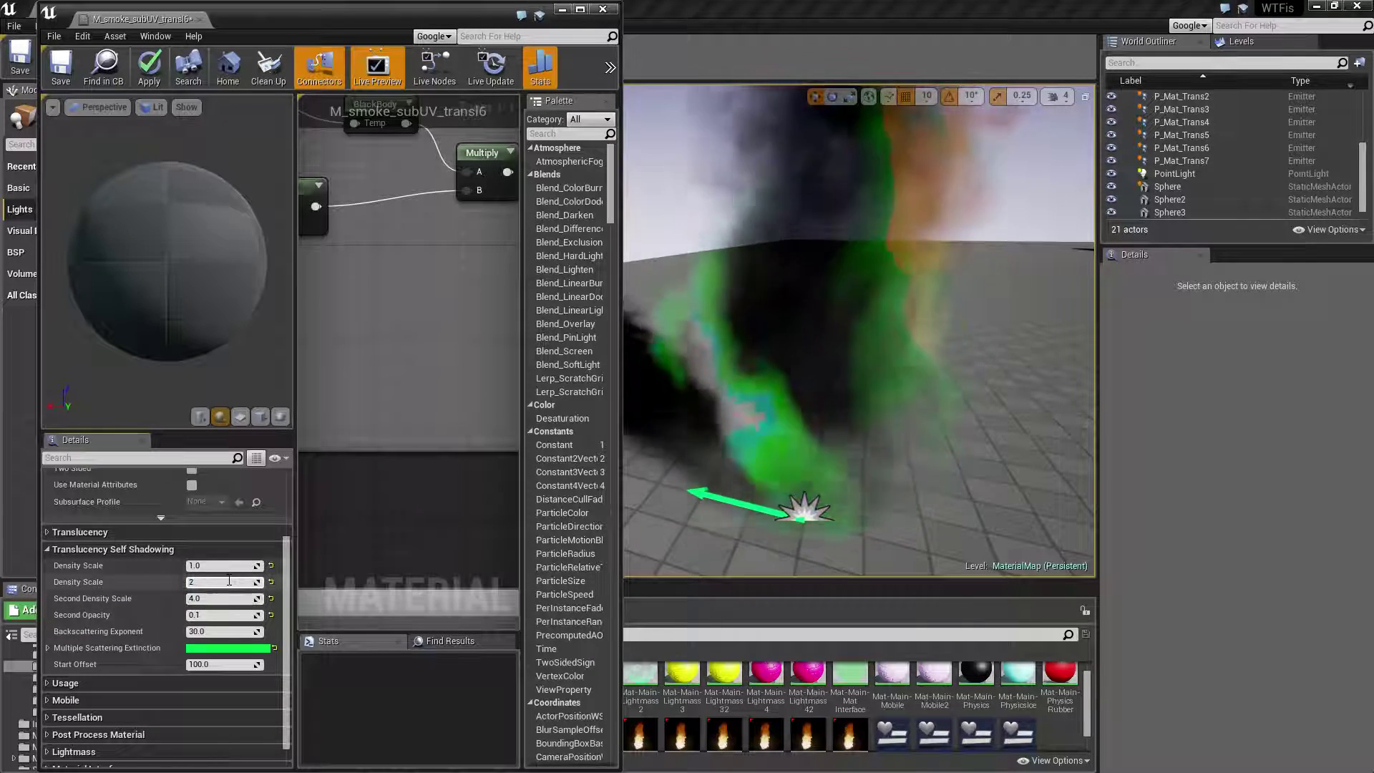
type("2")
key("Return")
type("0.4")
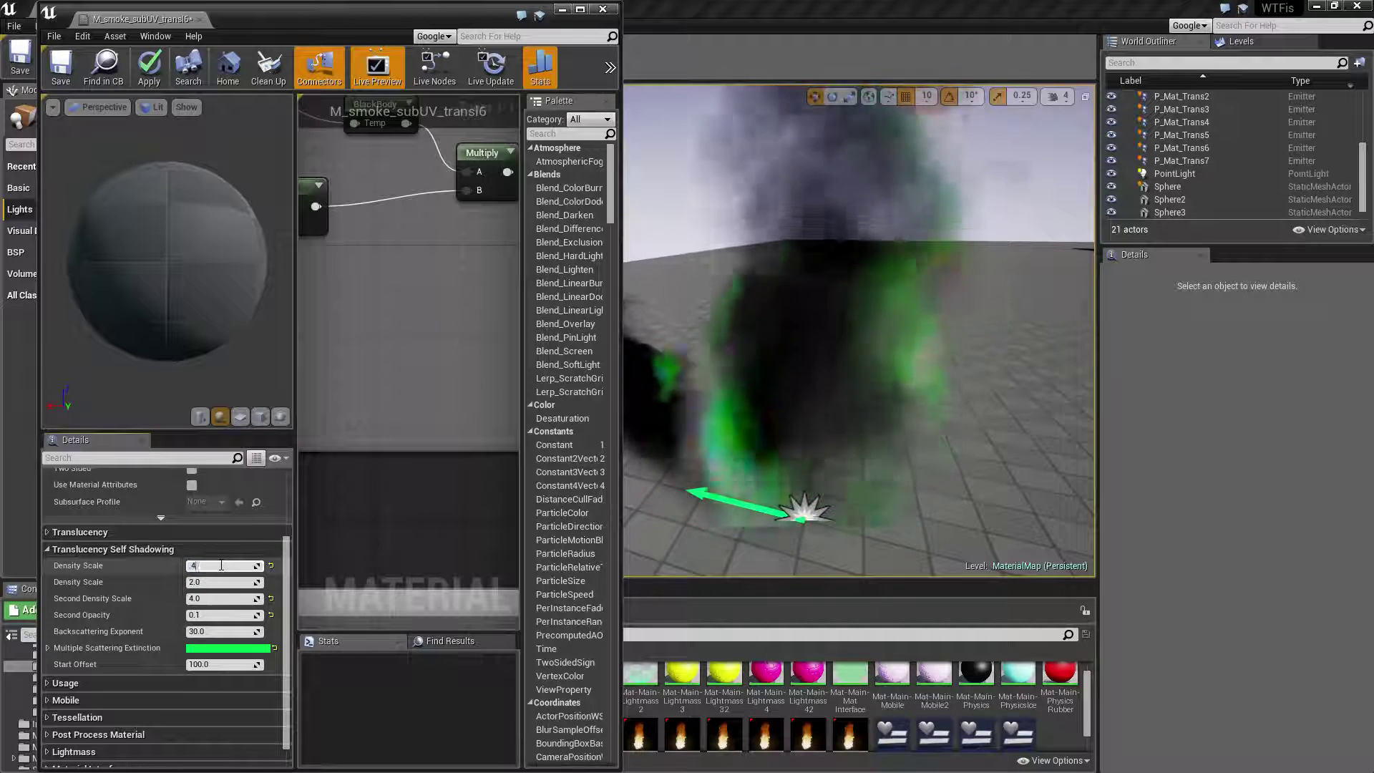
key("Tab")
left_click(149, 66)
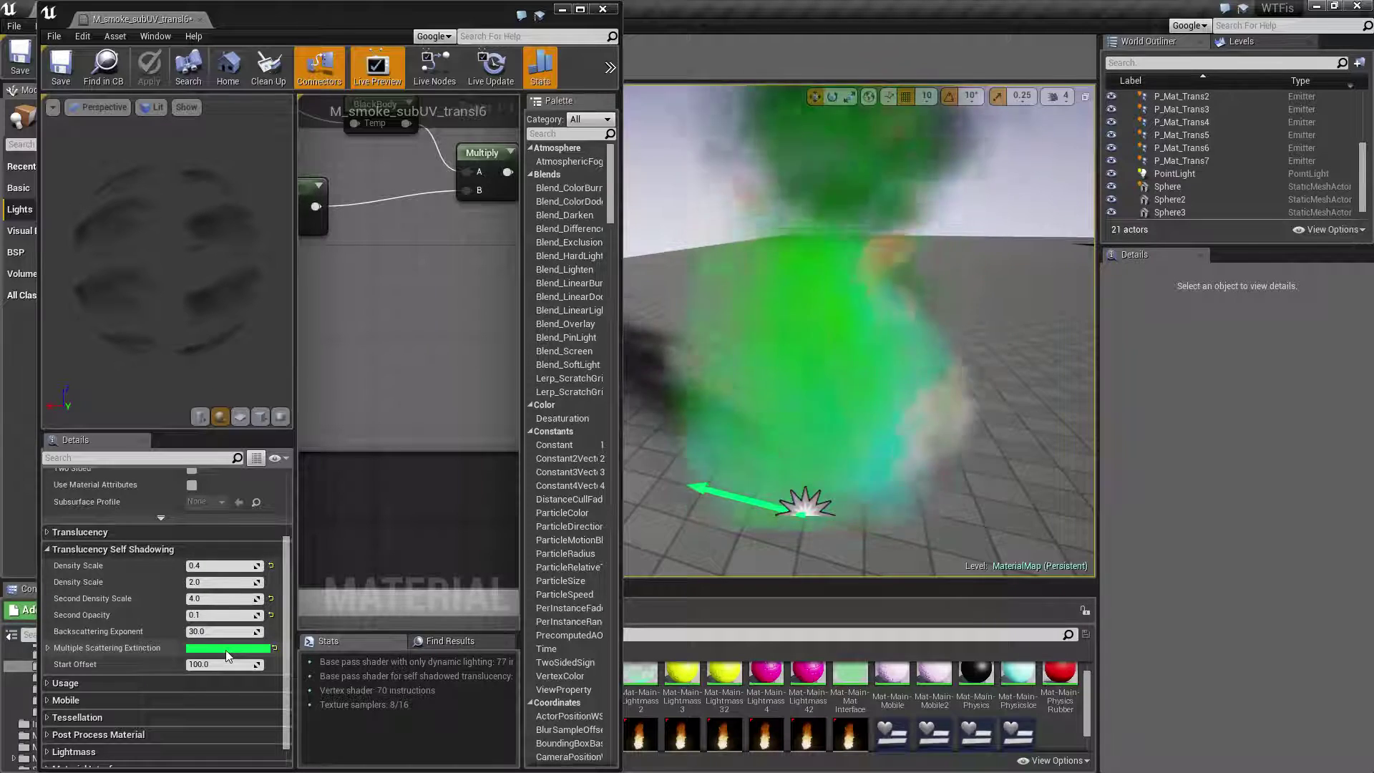
- Change Backscattering Exponent to 1.0 and apply the material to the level's smoke
left_click(228, 631)
type("1")
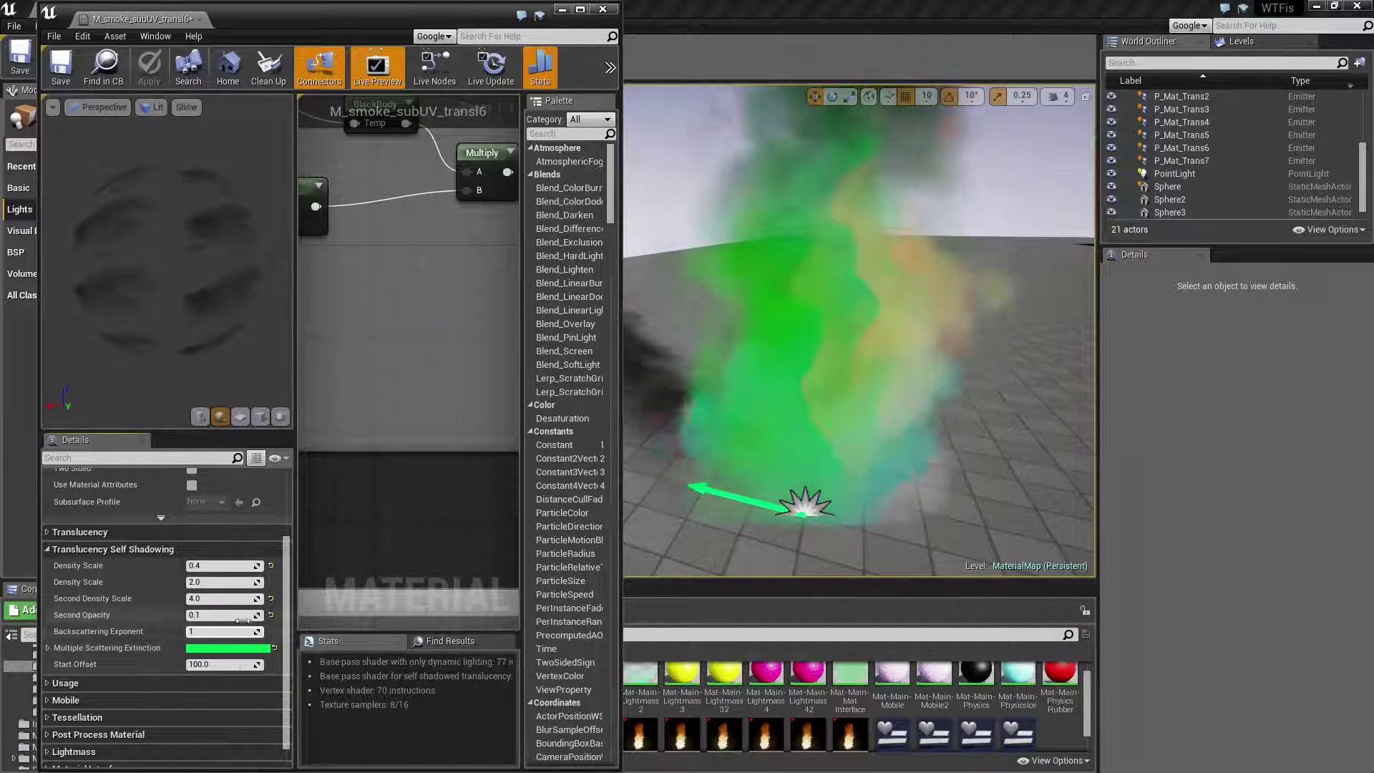
key("Return")
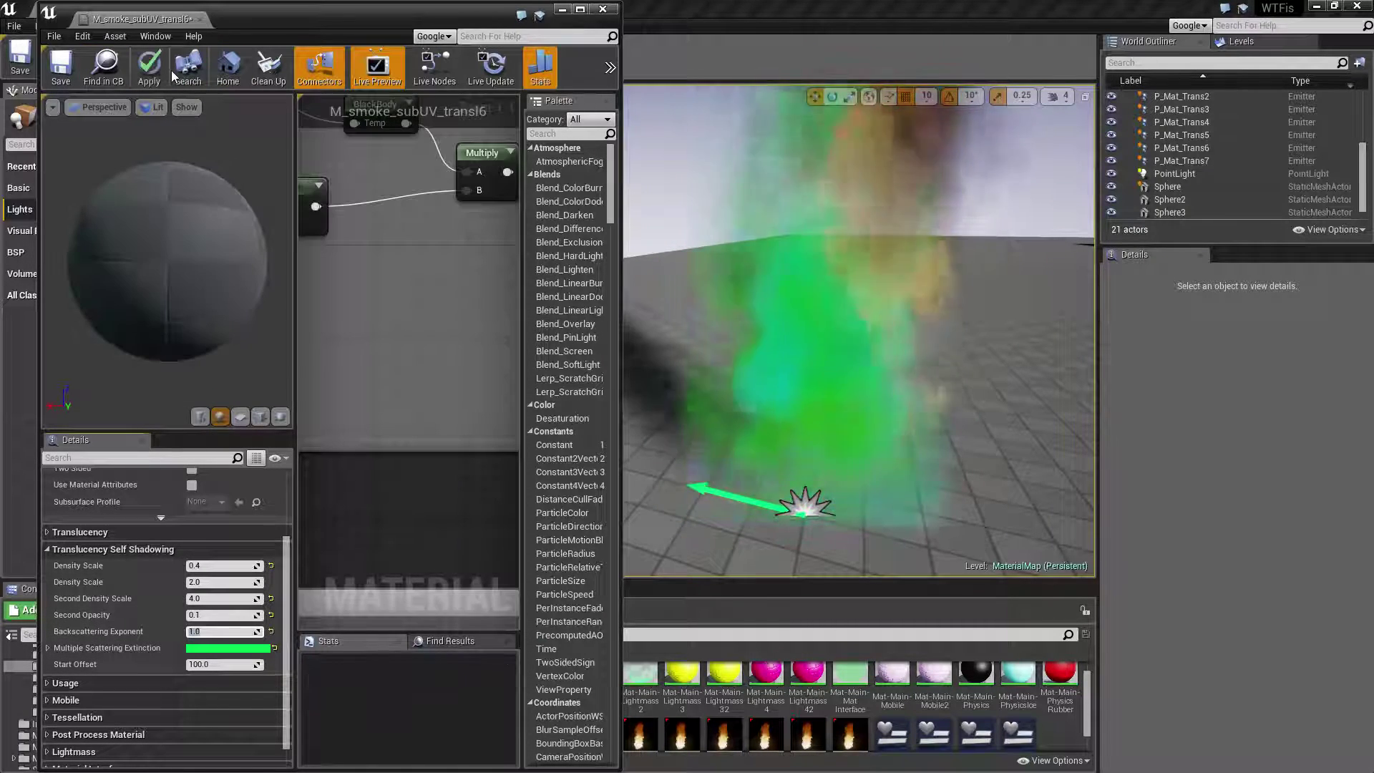
left_click(148, 65)
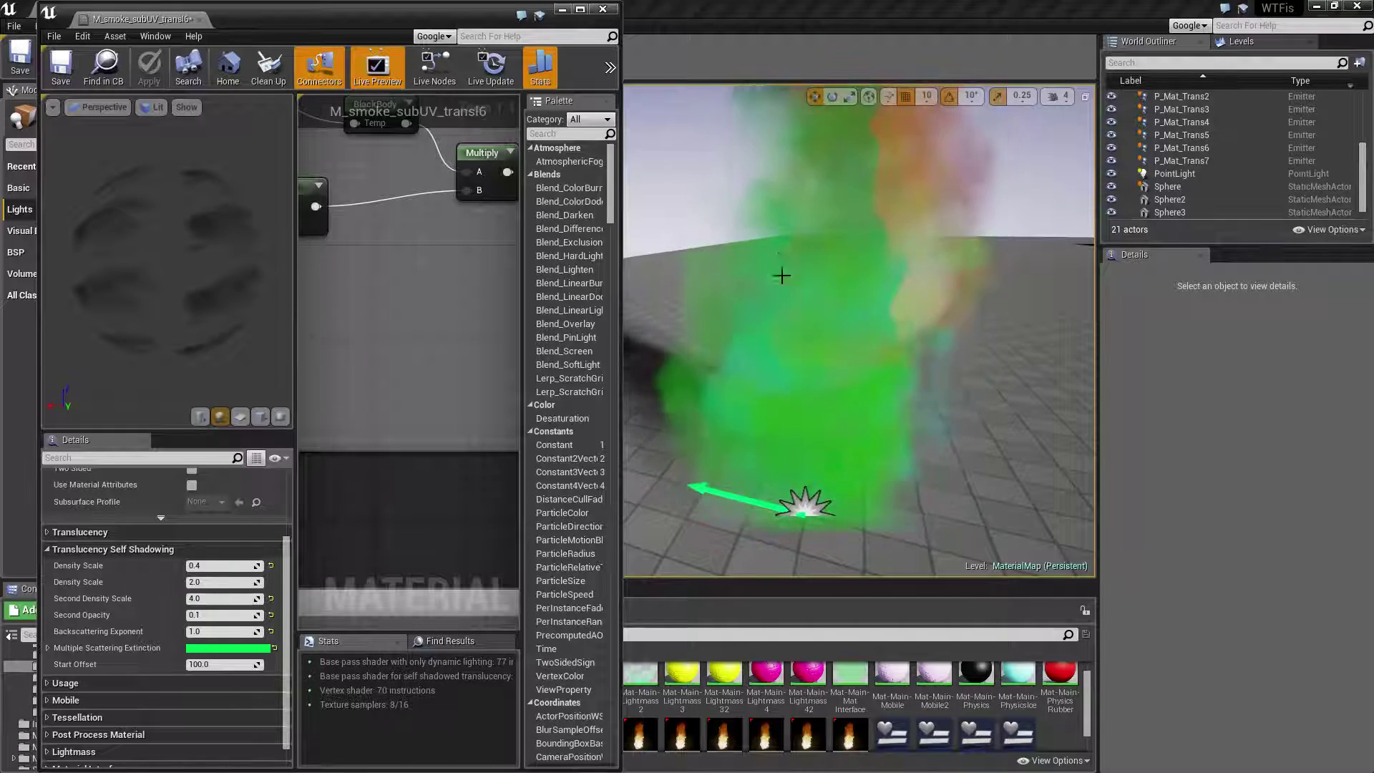
- Preview a less saturated extinction colour, then cancel the colour picker
left_click(217, 648)
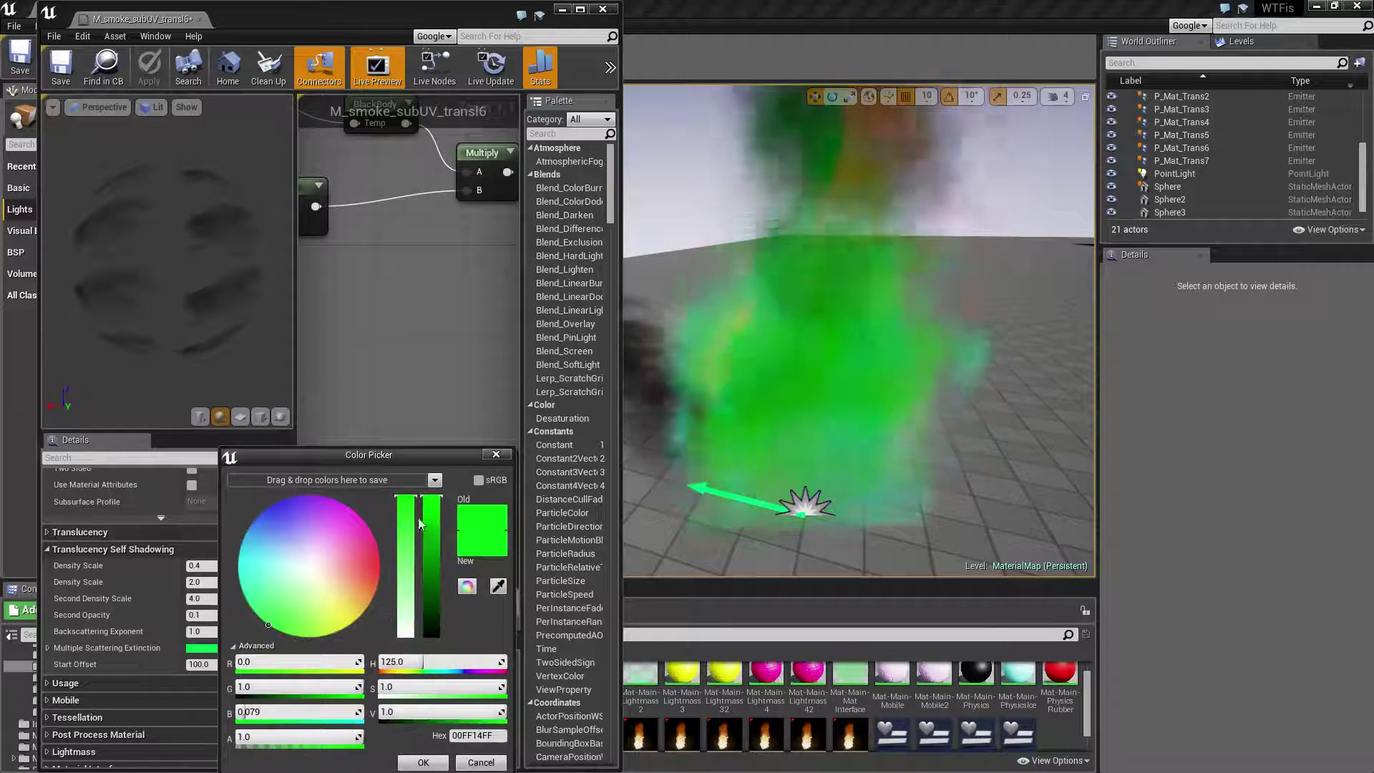
left_click_drag(404, 497, 407, 612)
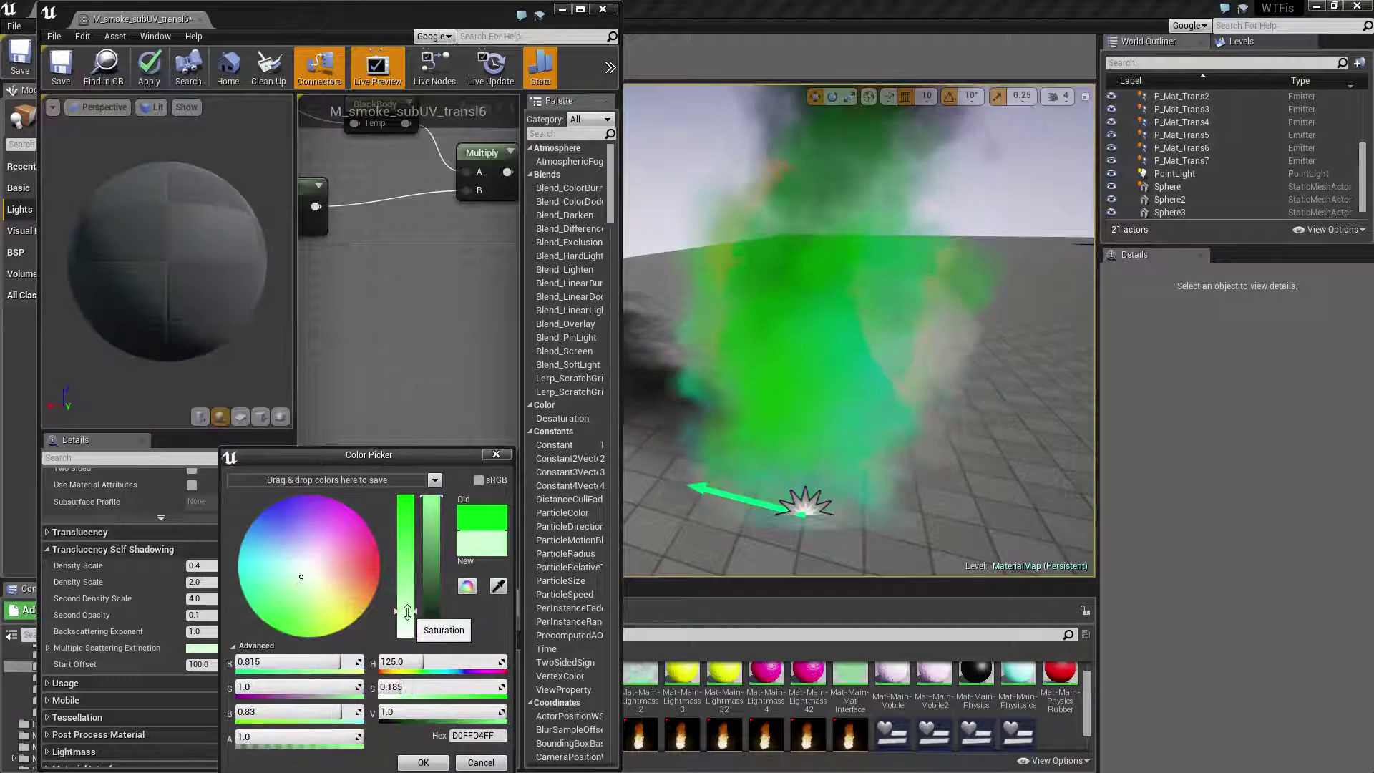
left_click(481, 763)
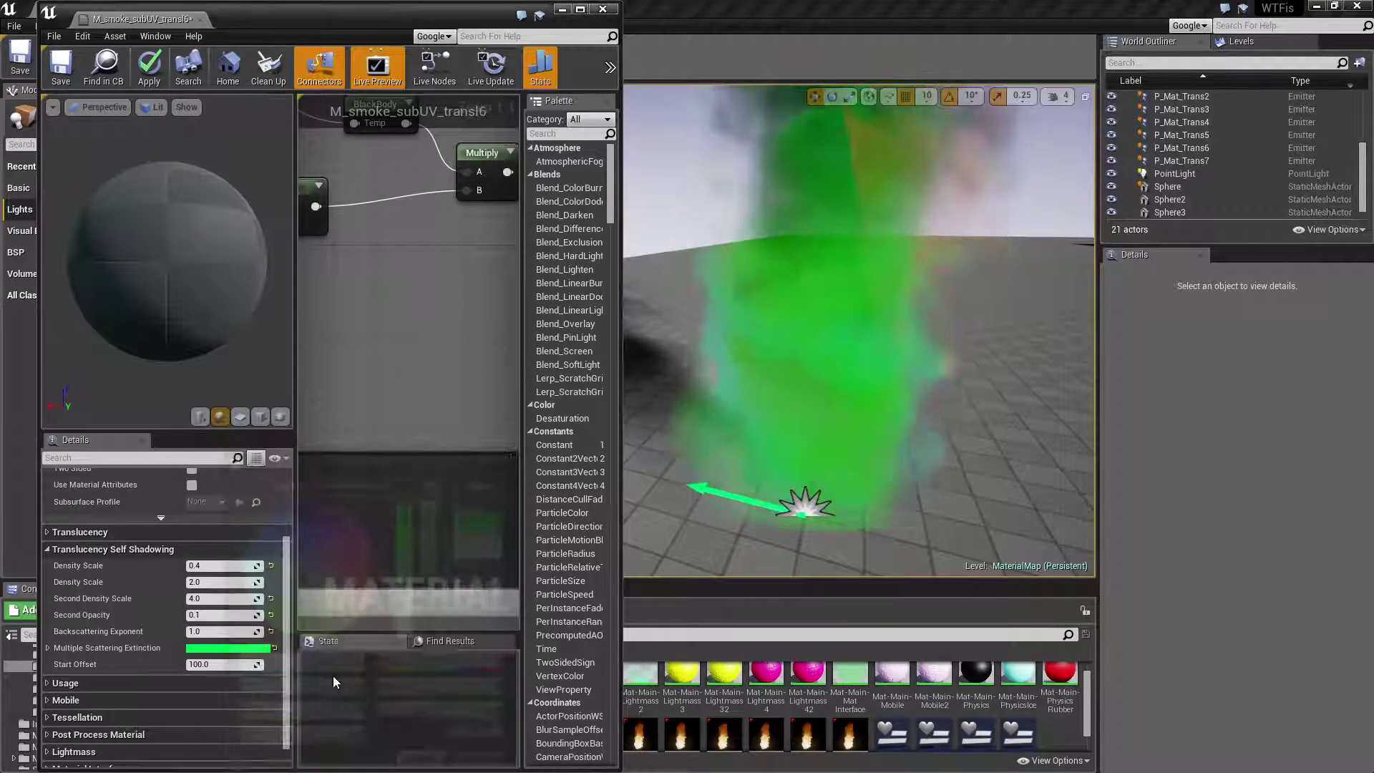
- Reset extinction colour, Second Opacity and Backscattering Exponent; zero Second Density Scale, set Density Scale 1.0
left_click(277, 648)
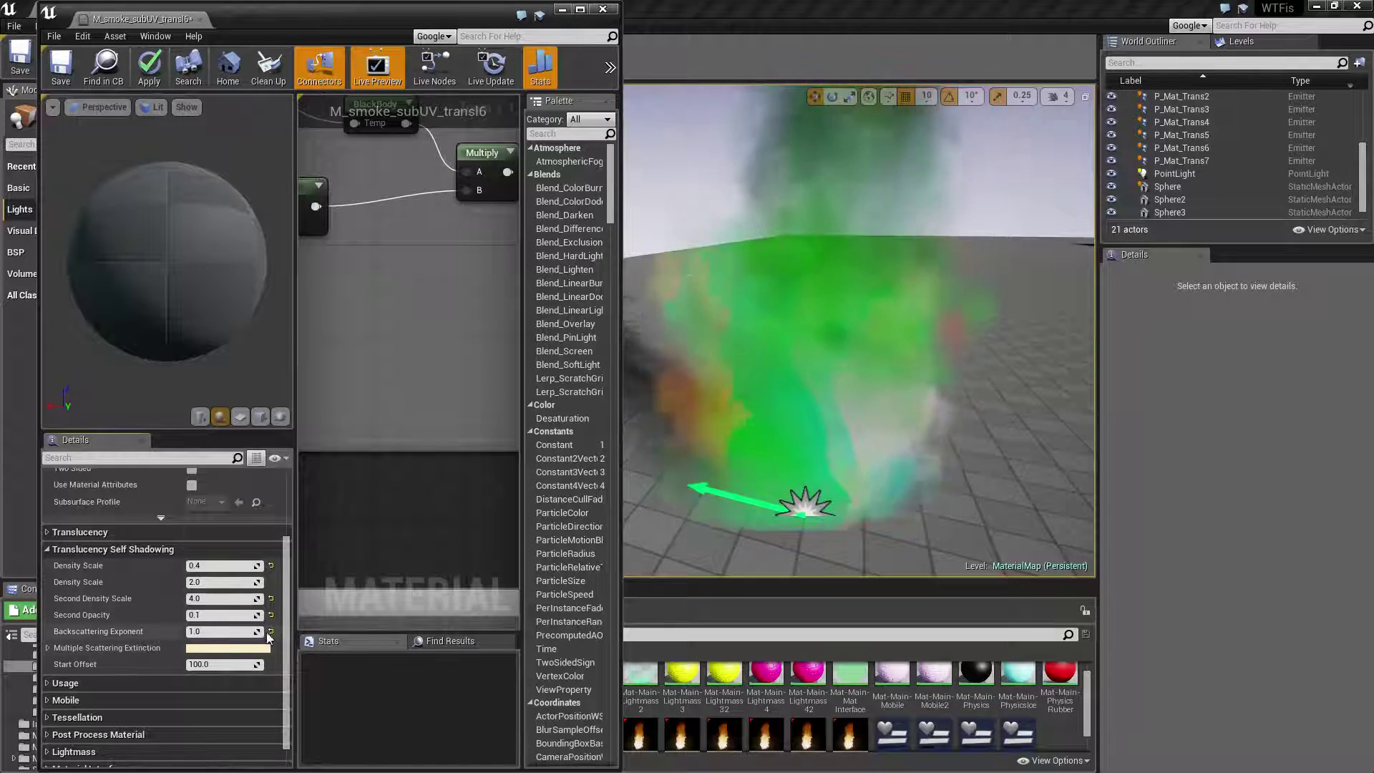
left_click(270, 631)
left_click(271, 616)
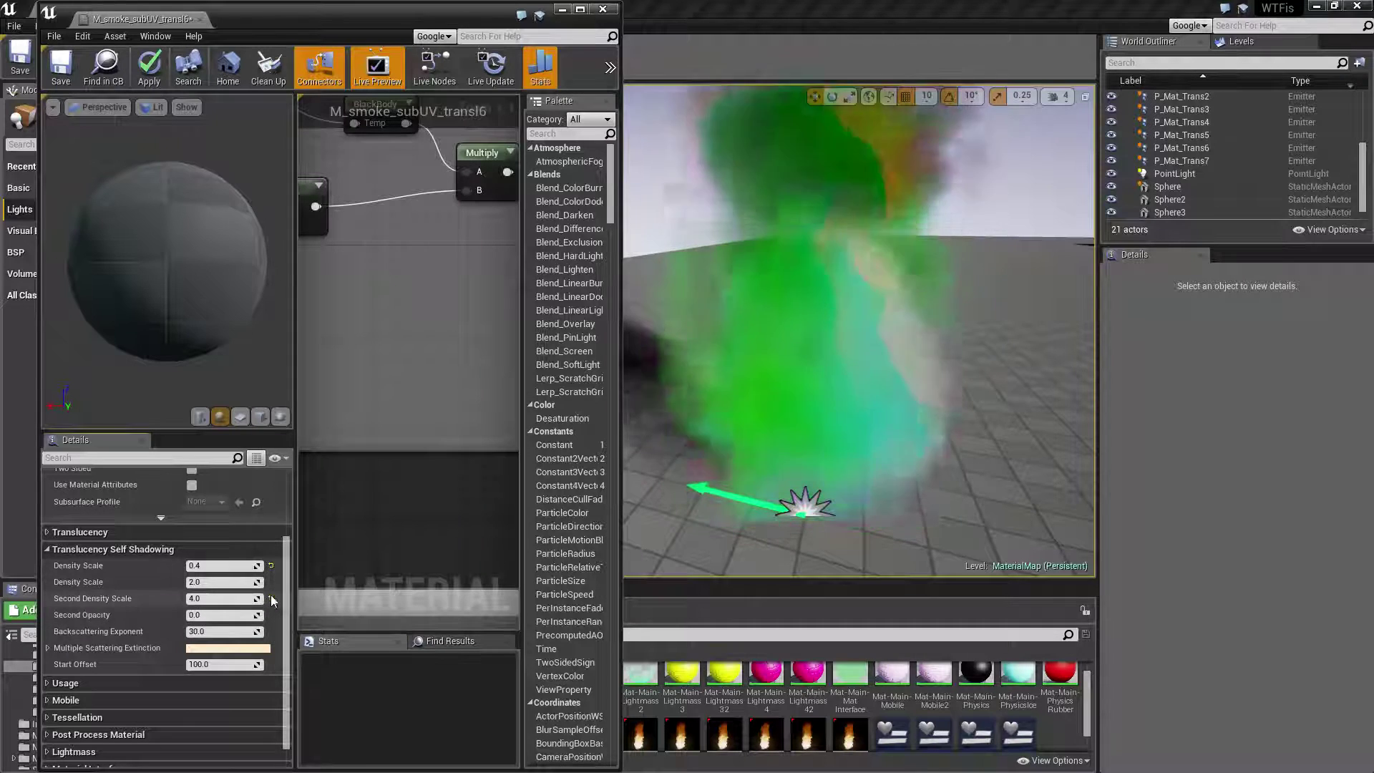
left_click(238, 597)
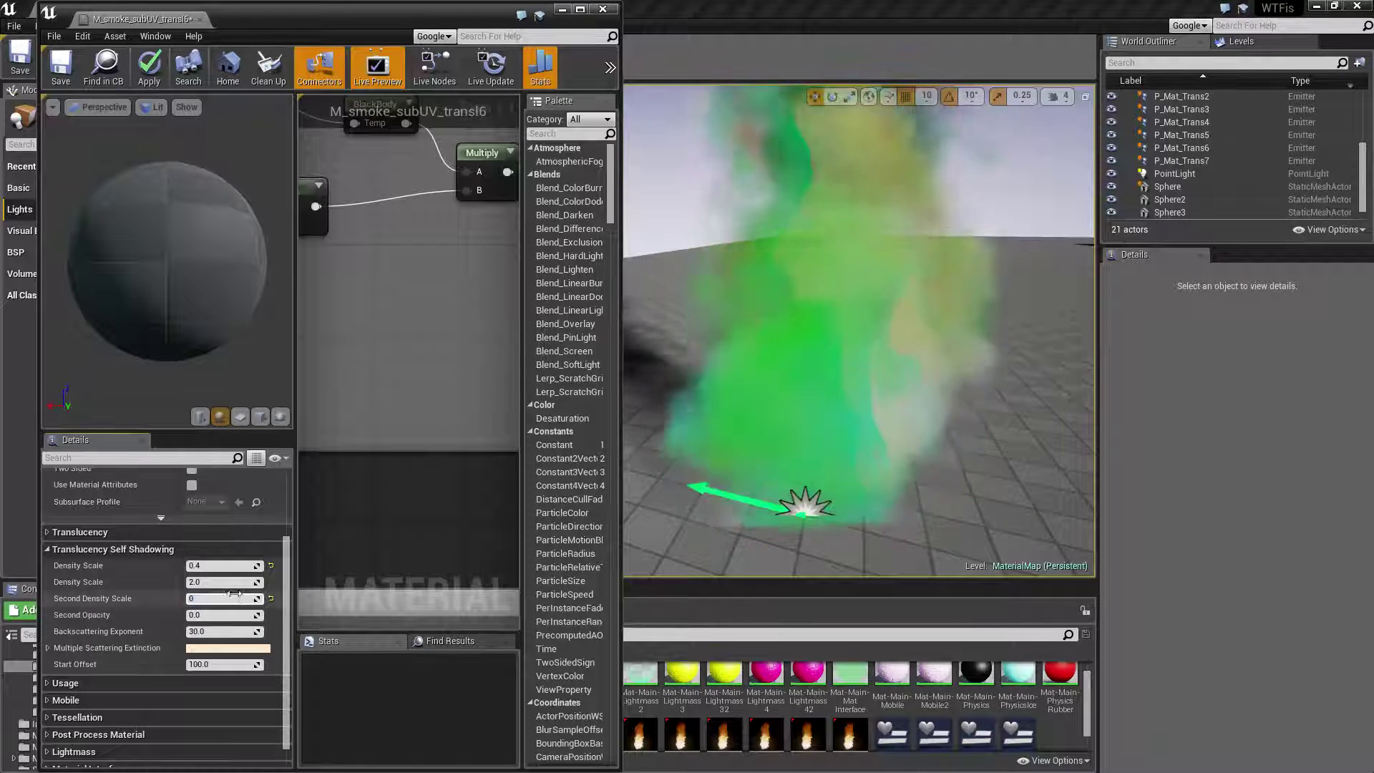
left_click(216, 565)
type("1")
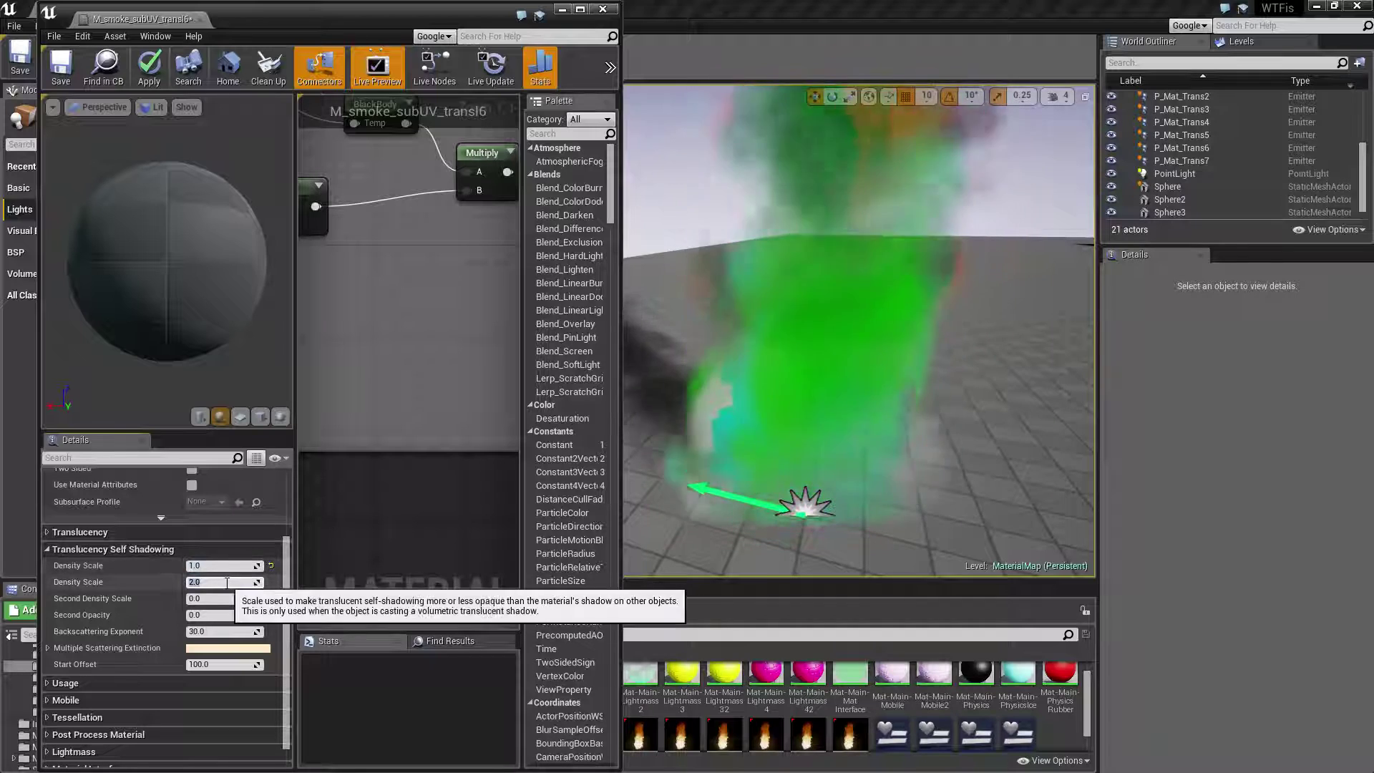
- Apply second Density Scale 3.0 with Backscattering Exponent 0.0, then orbit to view the yellowish-grey plume
left_click(224, 581)
type("3")
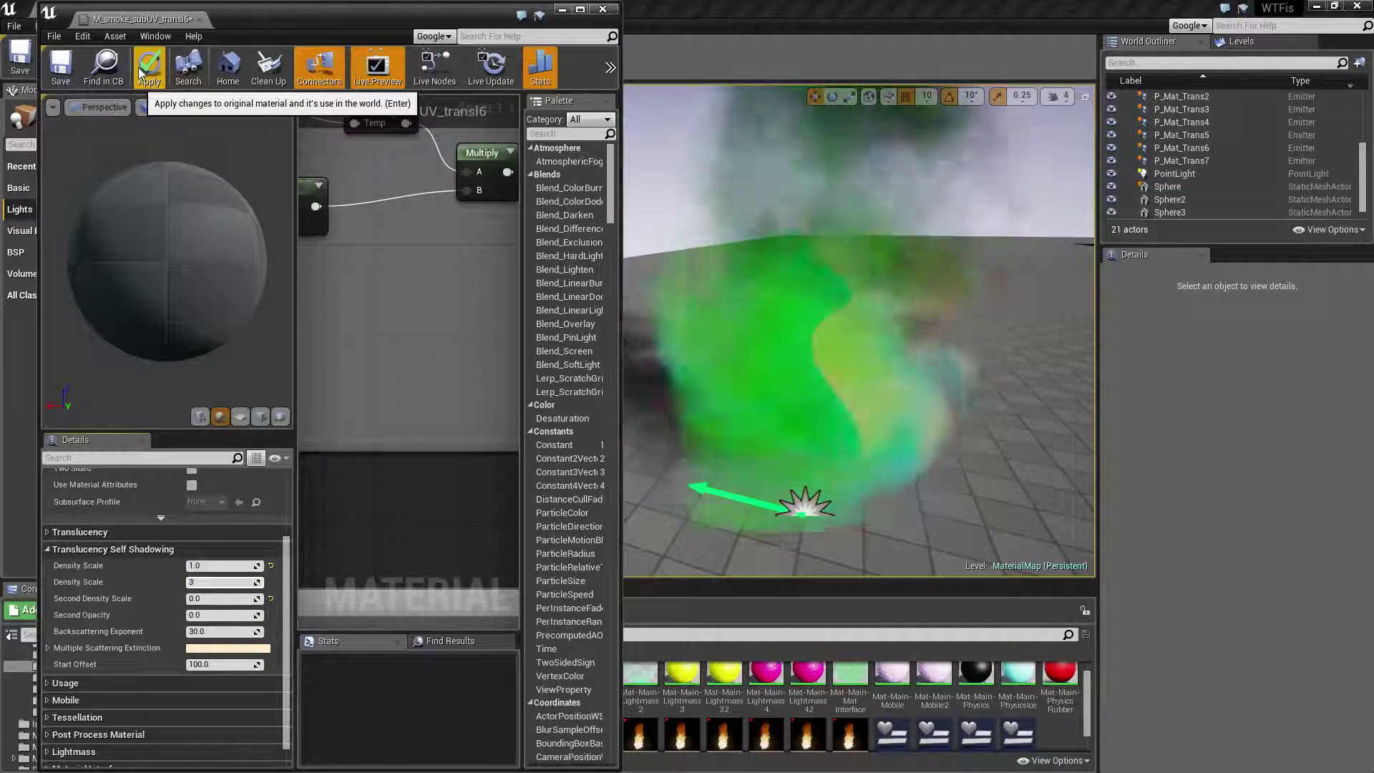
left_click(213, 632)
type("0")
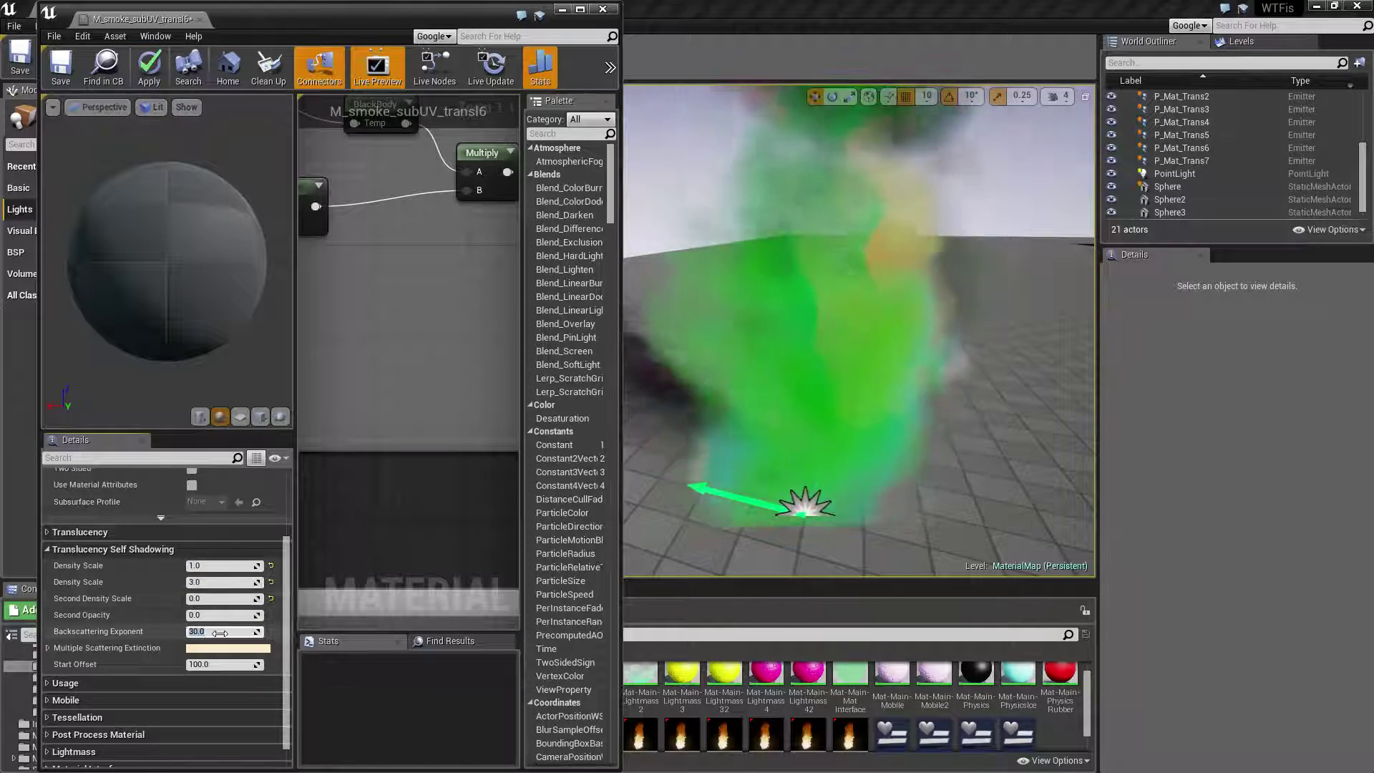
left_click(150, 70)
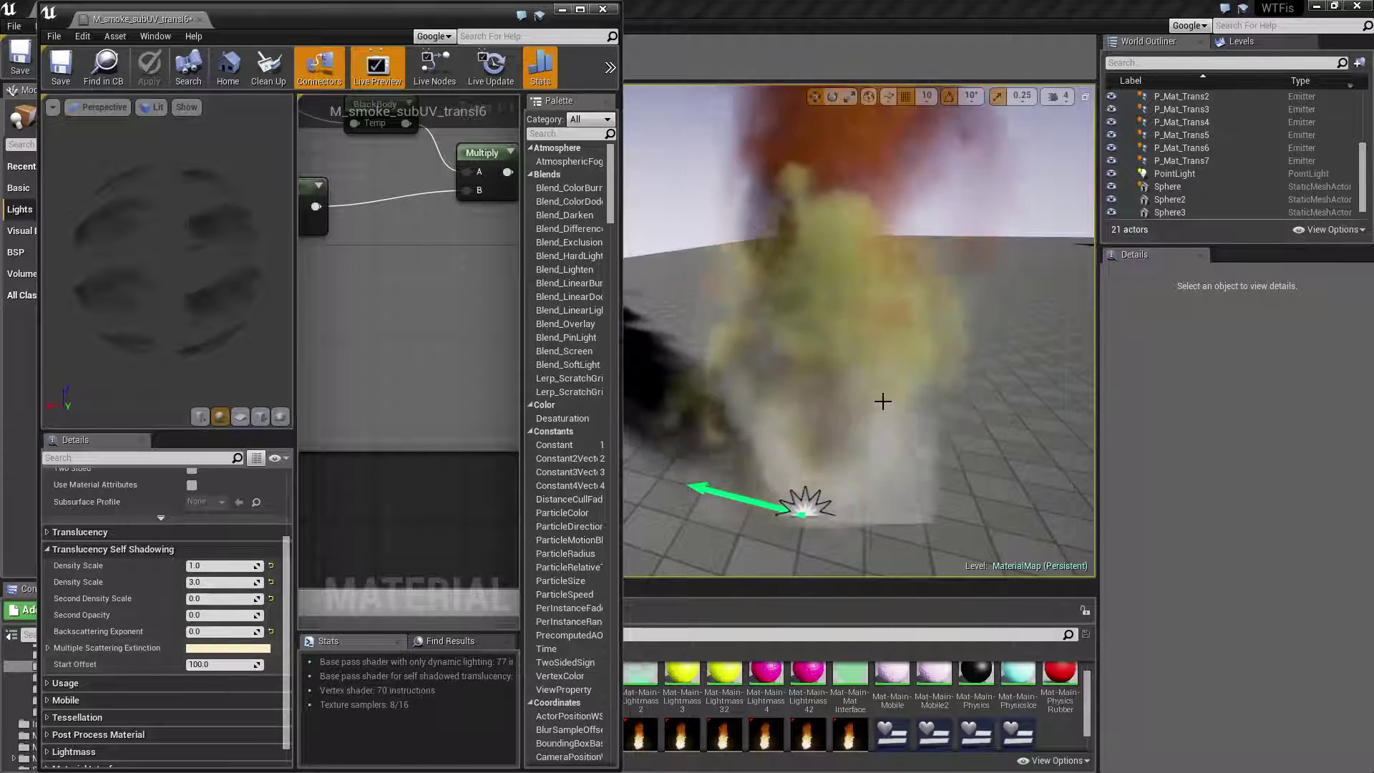
mouse_move(883, 402)
left_mouse_down("alt")
mouse_move(1027, 430)
mouse_move(1074, 408)
mouse_move(888, 402)
left_mouse_up("alt")
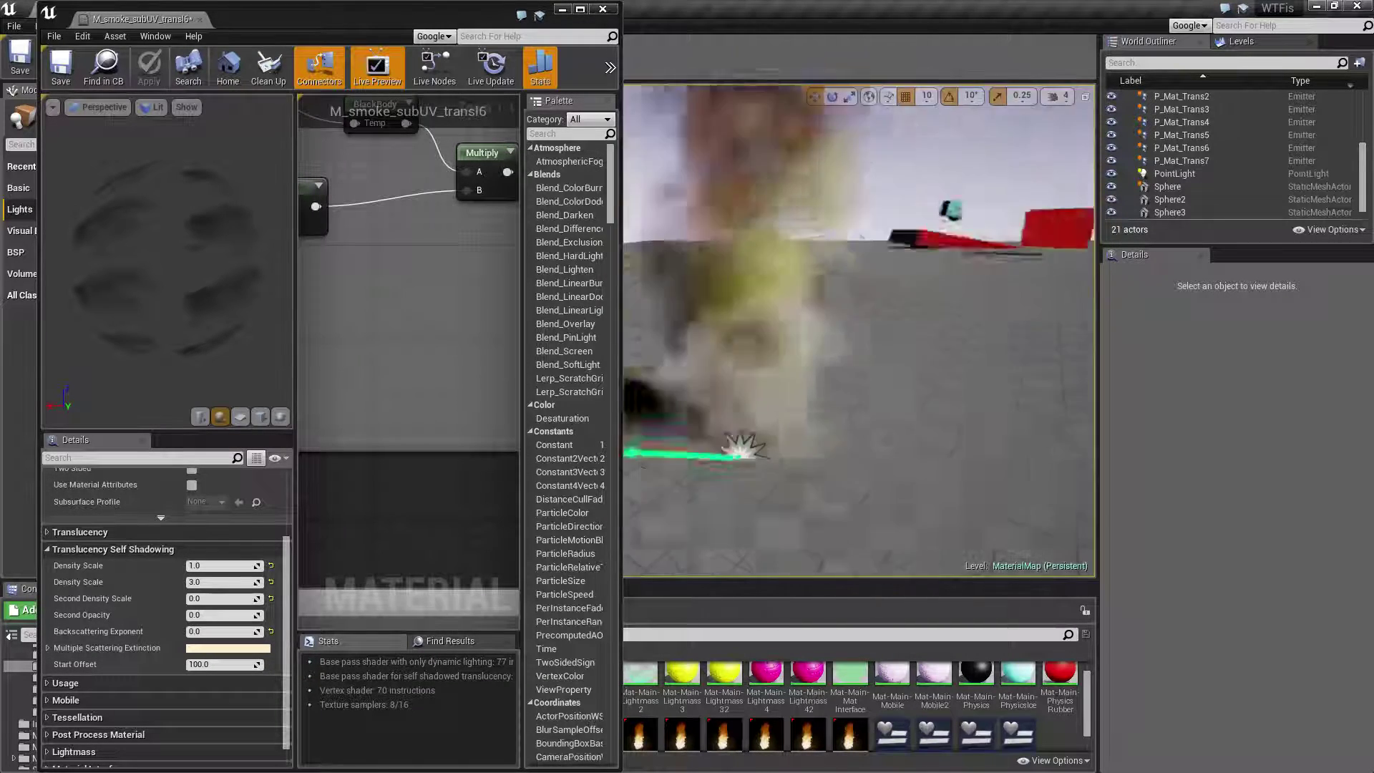
- Change Start Offset from 100.0 to 0.0 and apply the material to the smoke
mouse_move(845, 401)
right_mouse_down()
mouse_move(808, 405)
mouse_move(856, 406)
mouse_move(820, 408)
right_mouse_up()
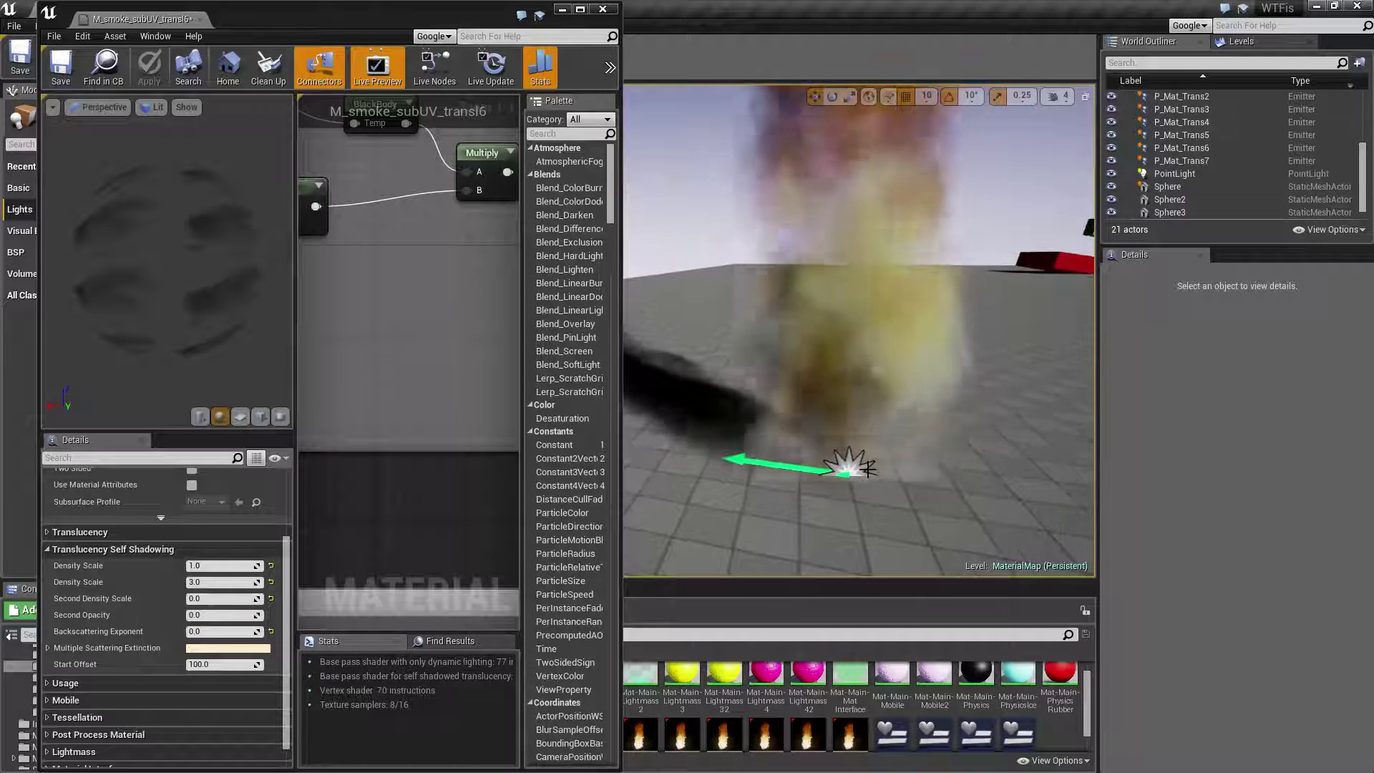
left_click(237, 664)
type("0")
key("Return")
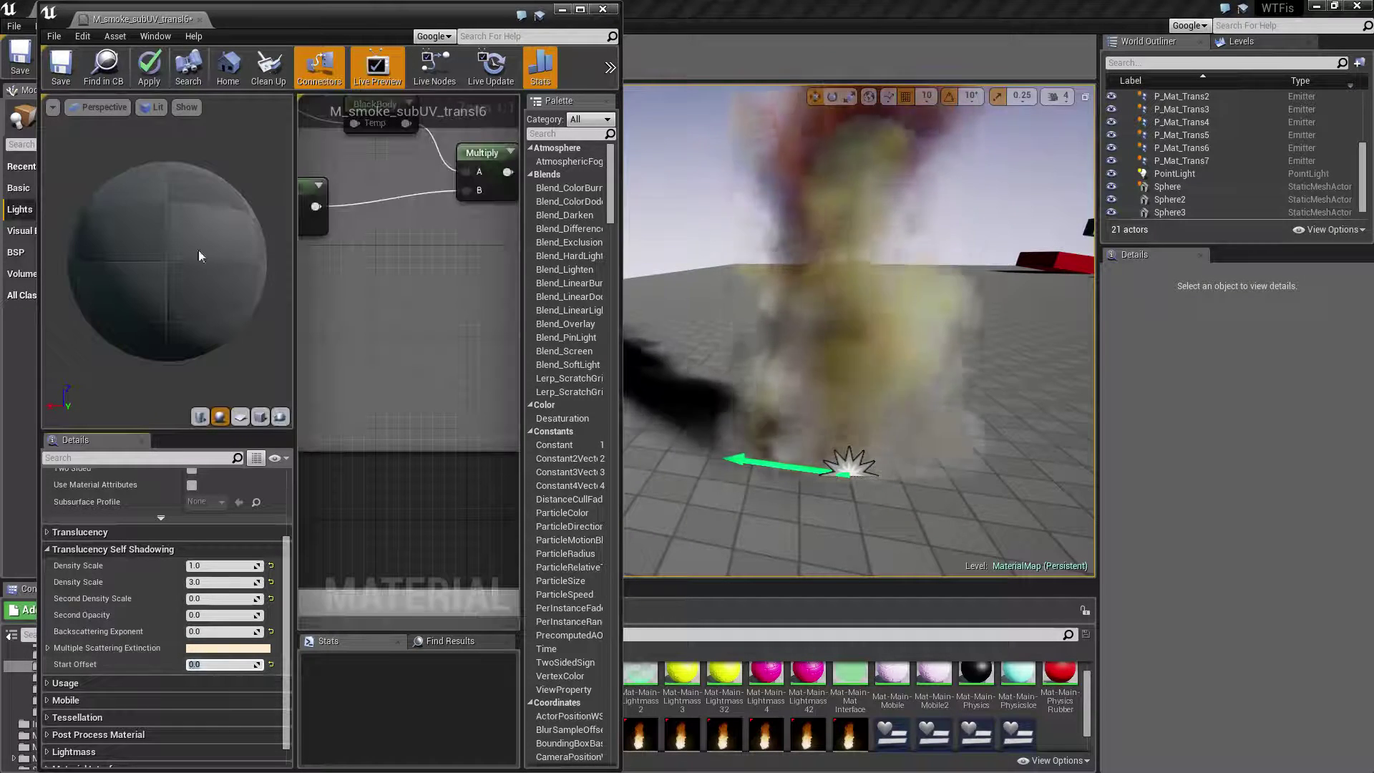
left_click(149, 68)
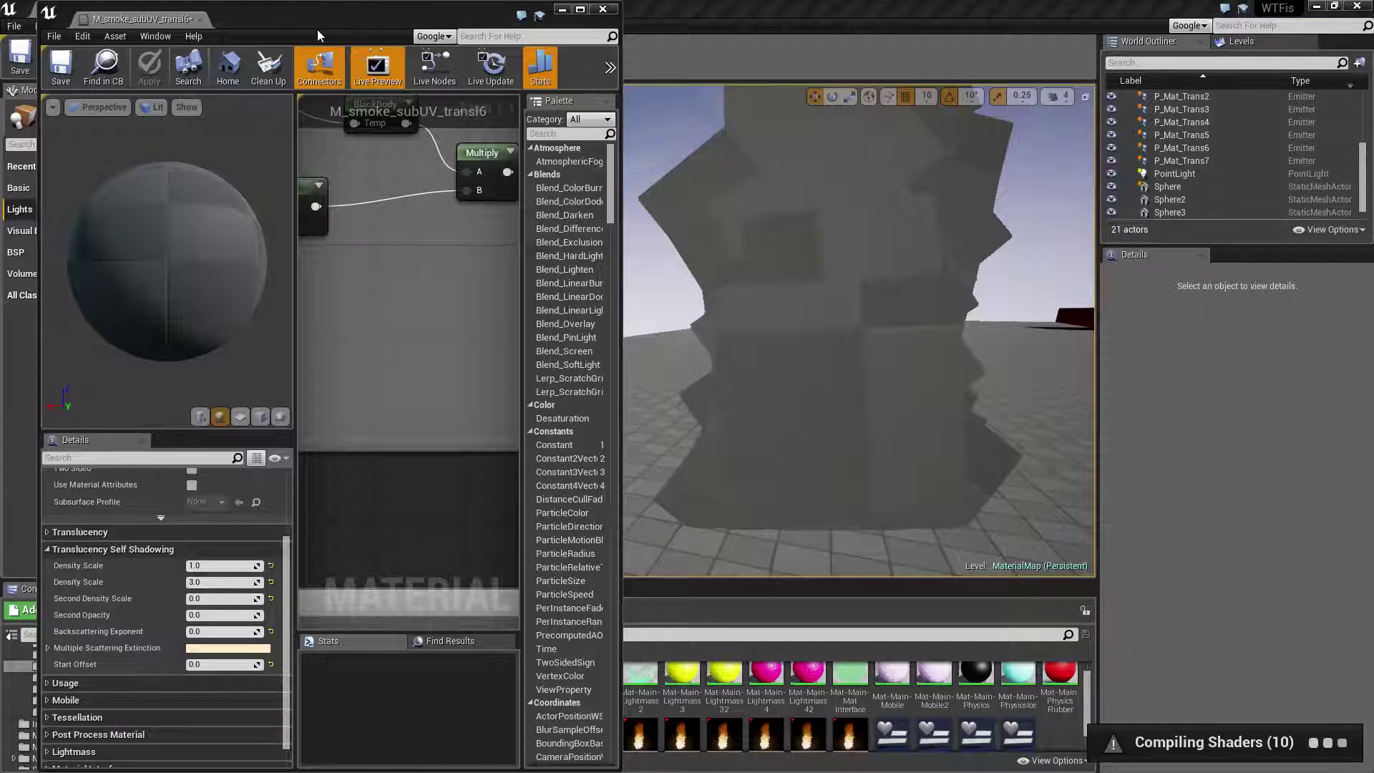
right_click_drag(957, 448, 985, 433)
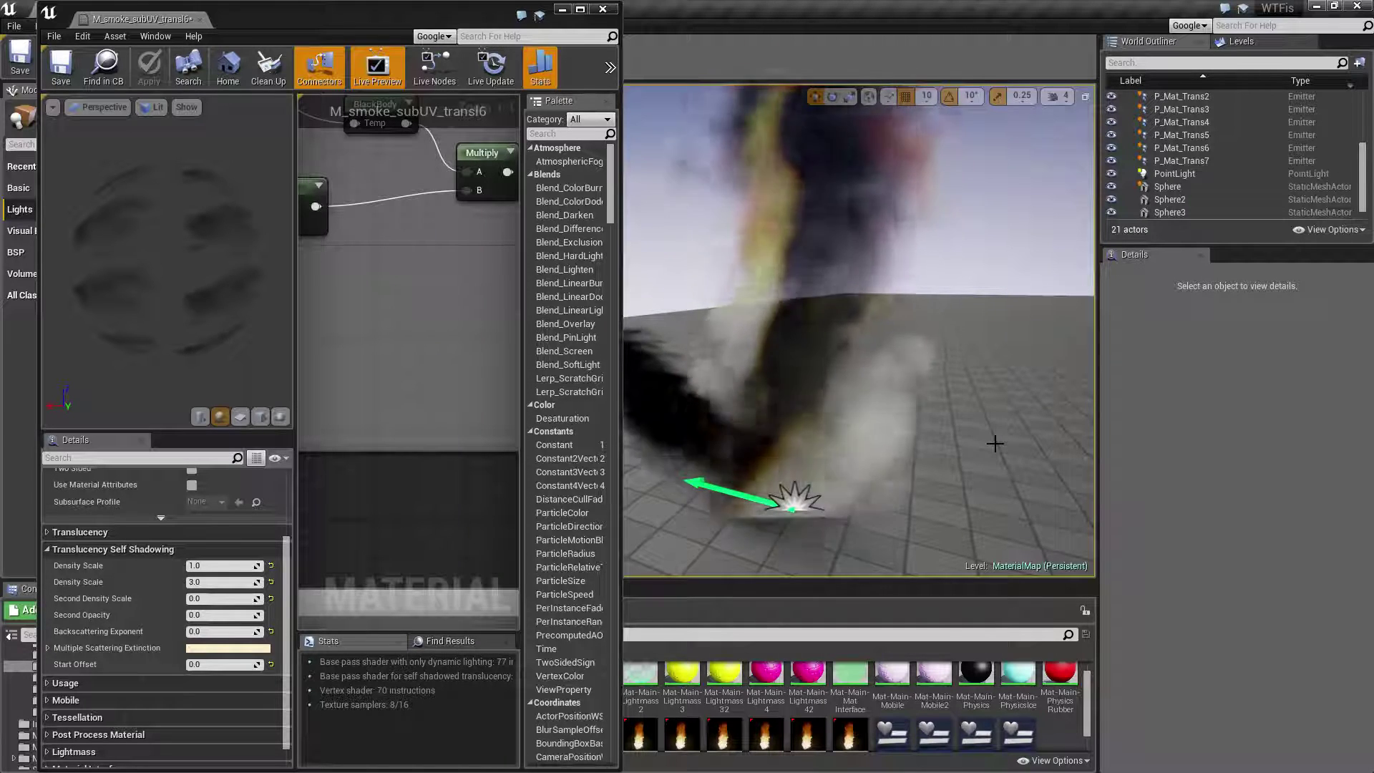
mouse_move(716, 453)
left_mouse_down("alt")
mouse_move(823, 451)
mouse_move(705, 452)
left_mouse_up("alt")
right_click_drag(720, 453, 752, 461)
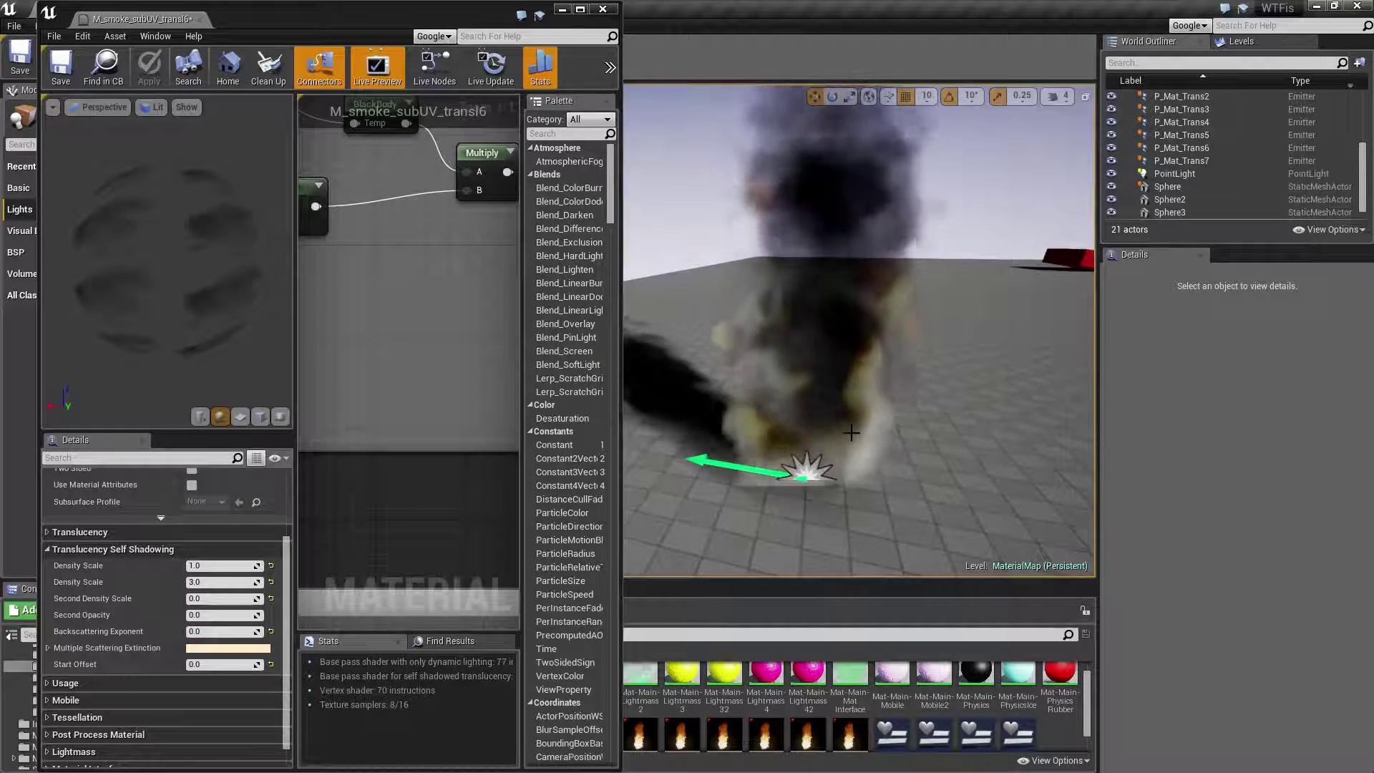
right_click_drag(851, 433, 851, 432)
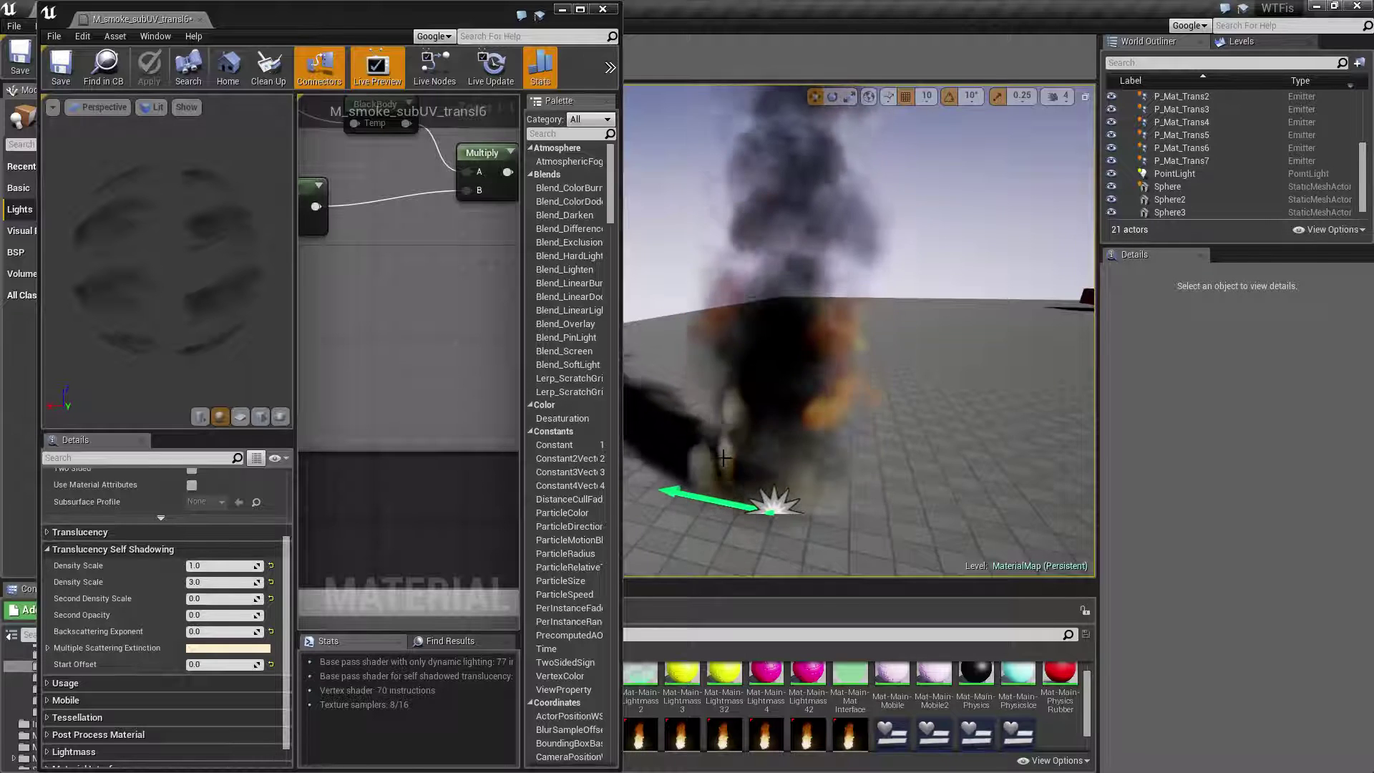
right_click_drag(723, 458, 723, 458)
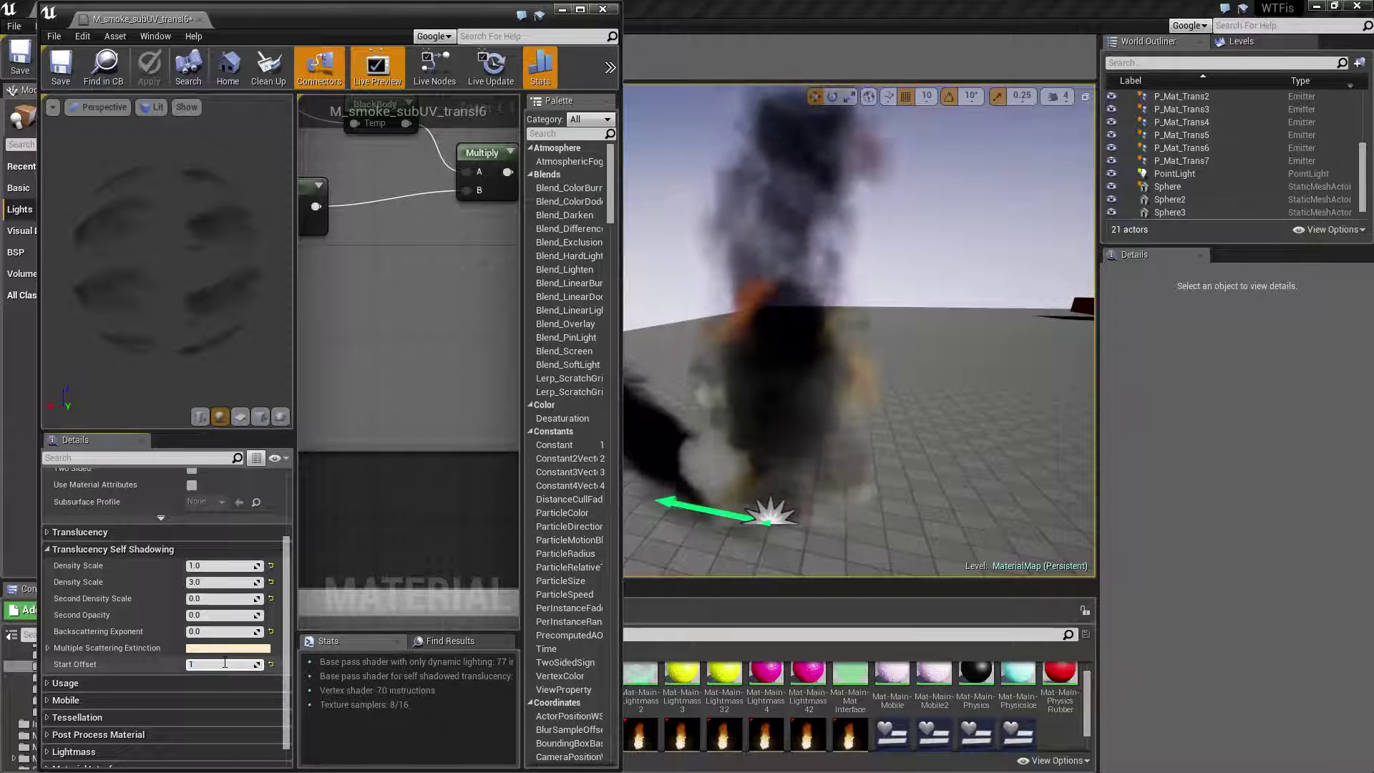
- Apply a Start Offset of 1000, compare the smoke in the viewport, then enter 100 again
key("Return")
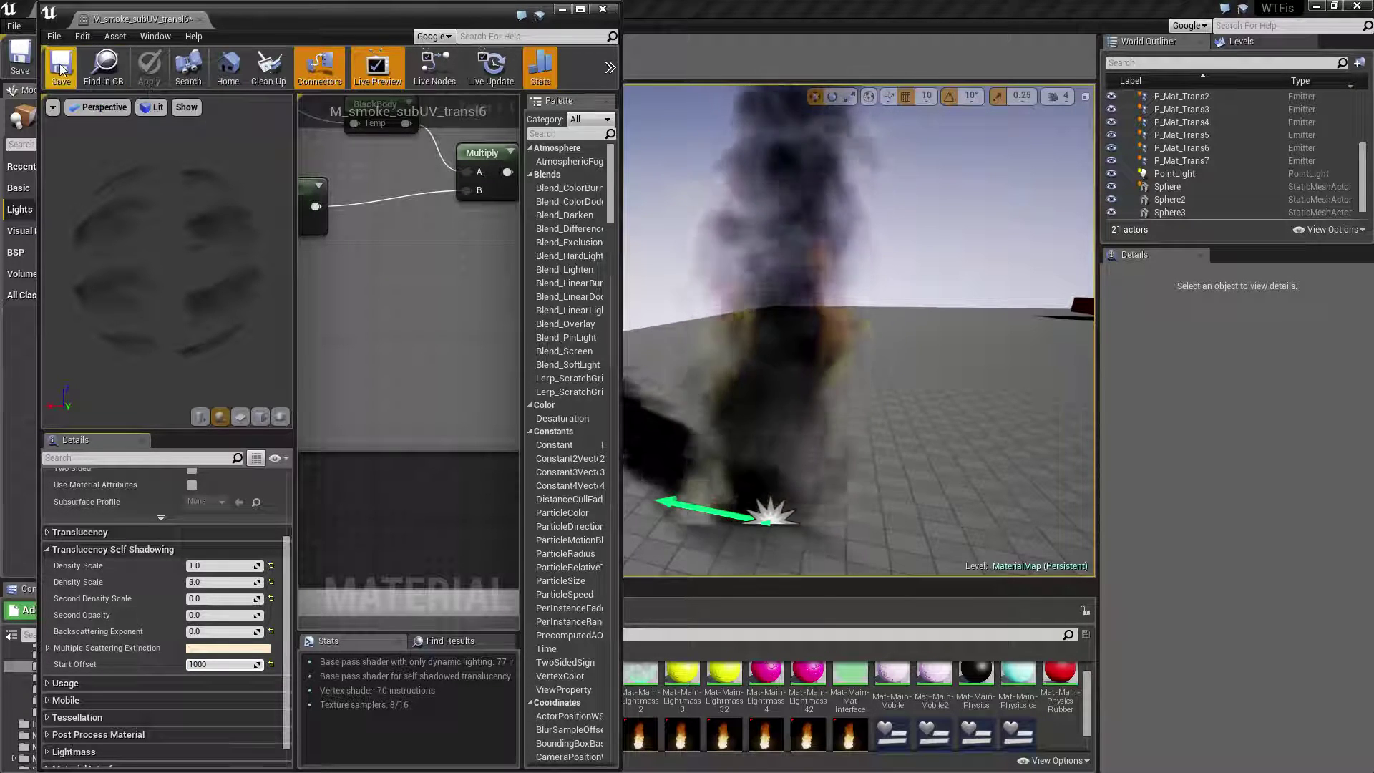
left_click(146, 72)
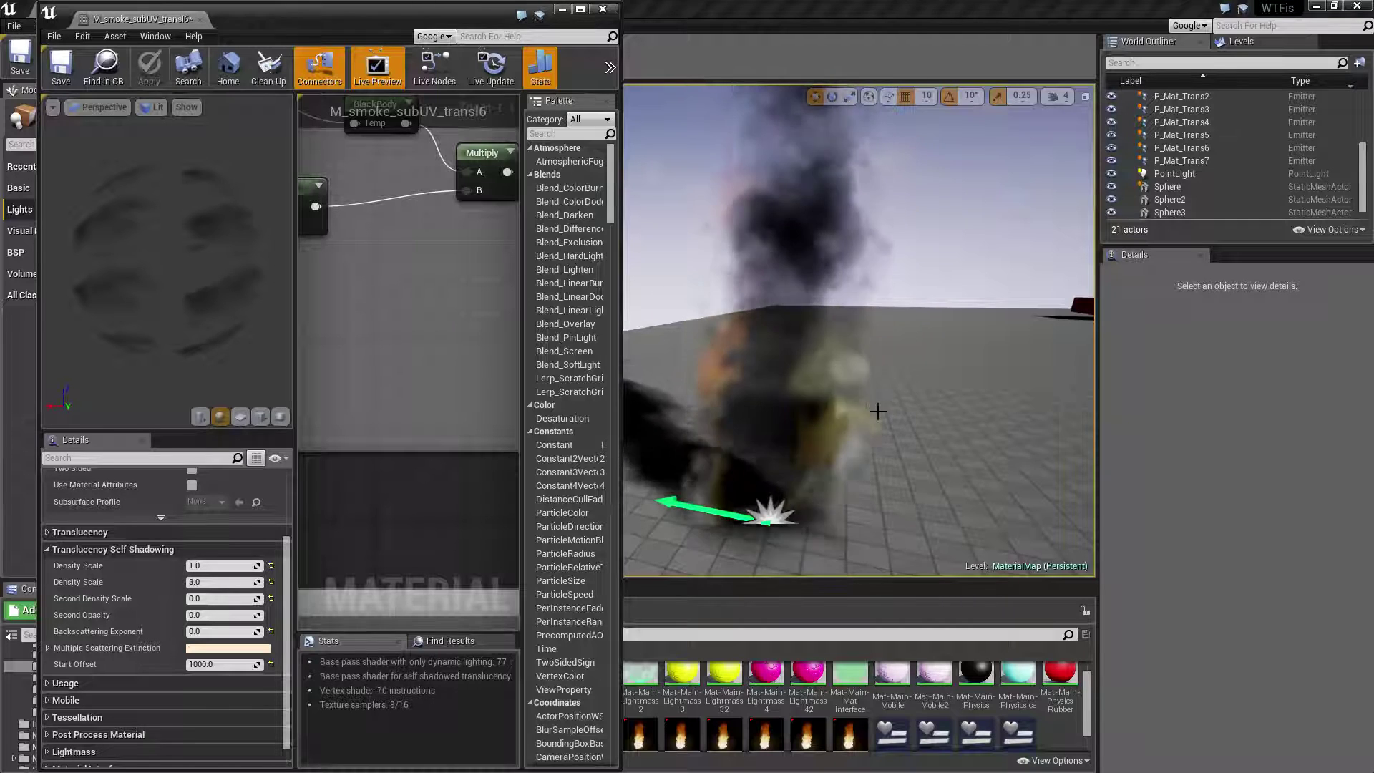
right_click_drag(879, 410, 837, 397)
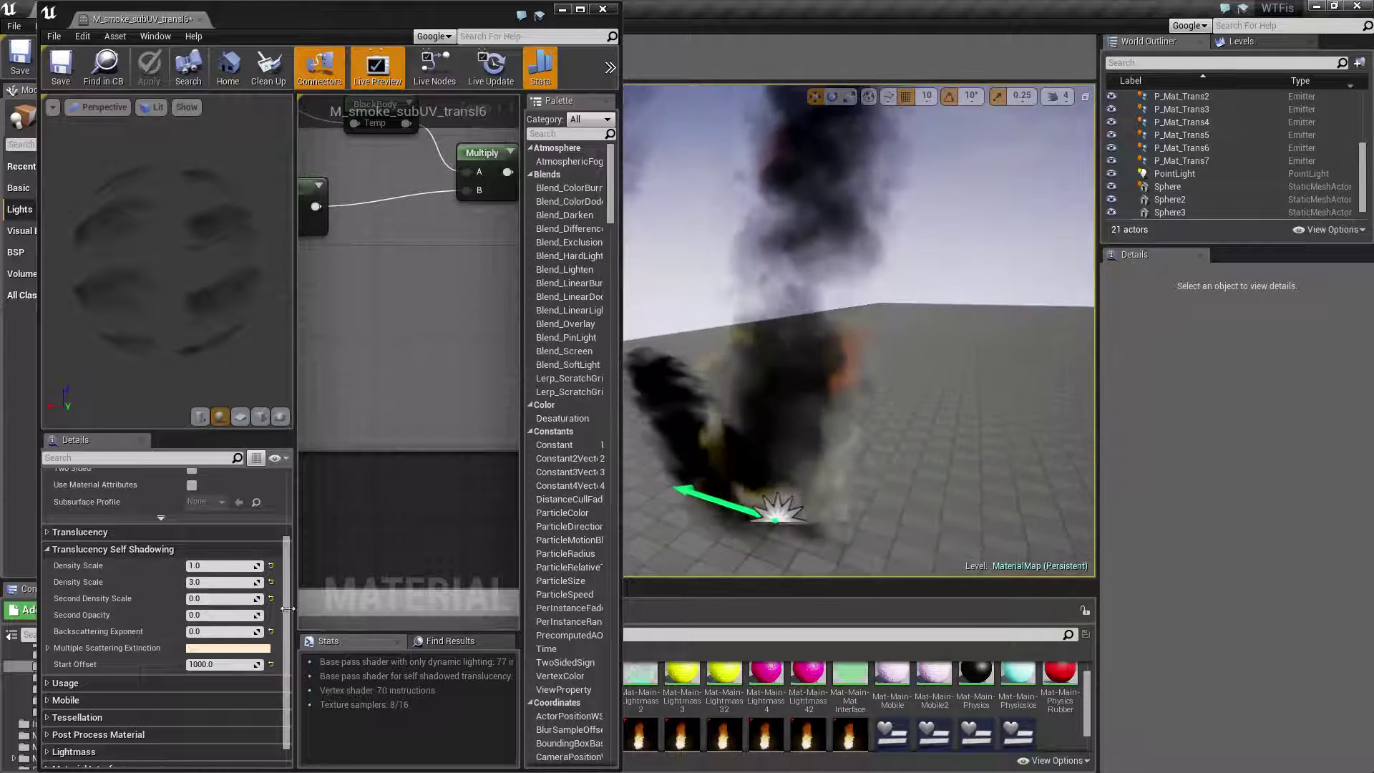
type("100")
key("Return")
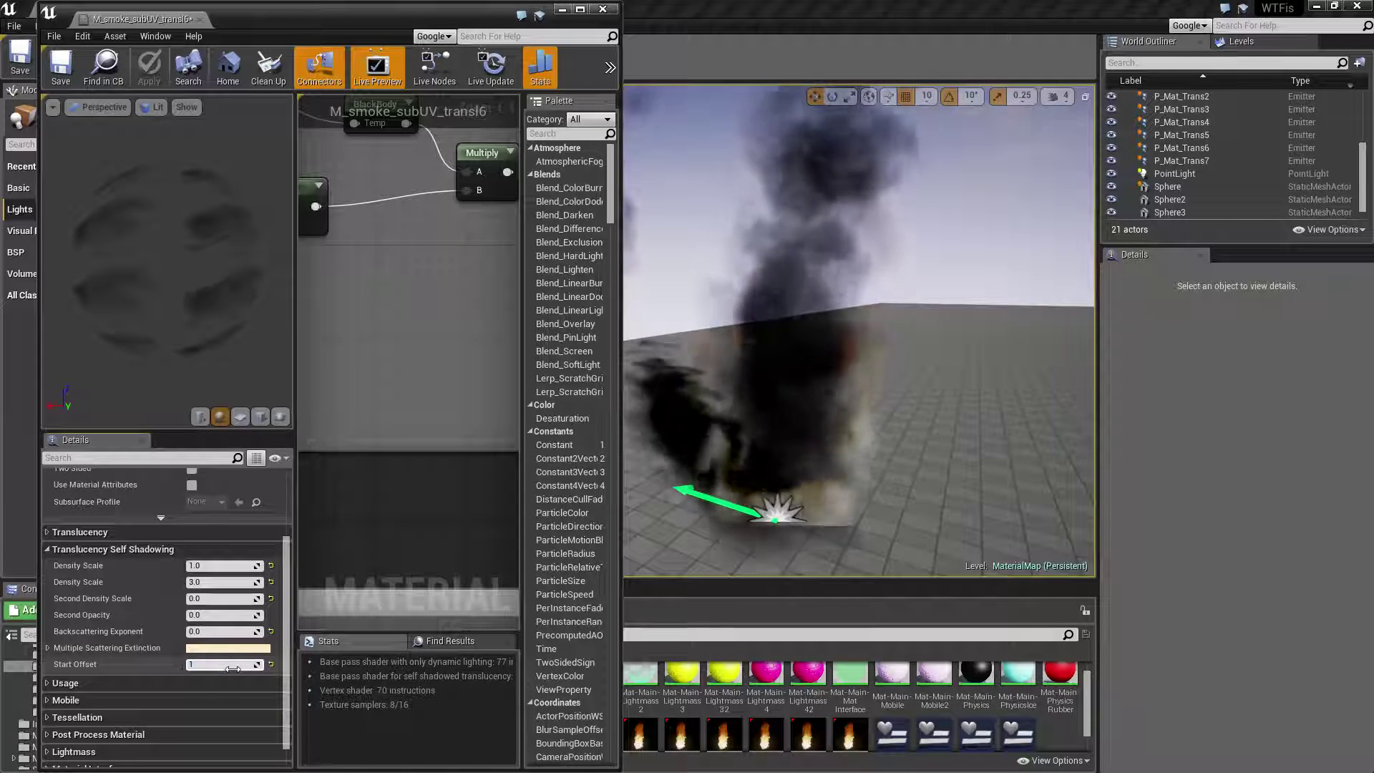
- Save the smoke material, orbit around the smoke emitters, and maximize the material editor
left_click(60, 69)
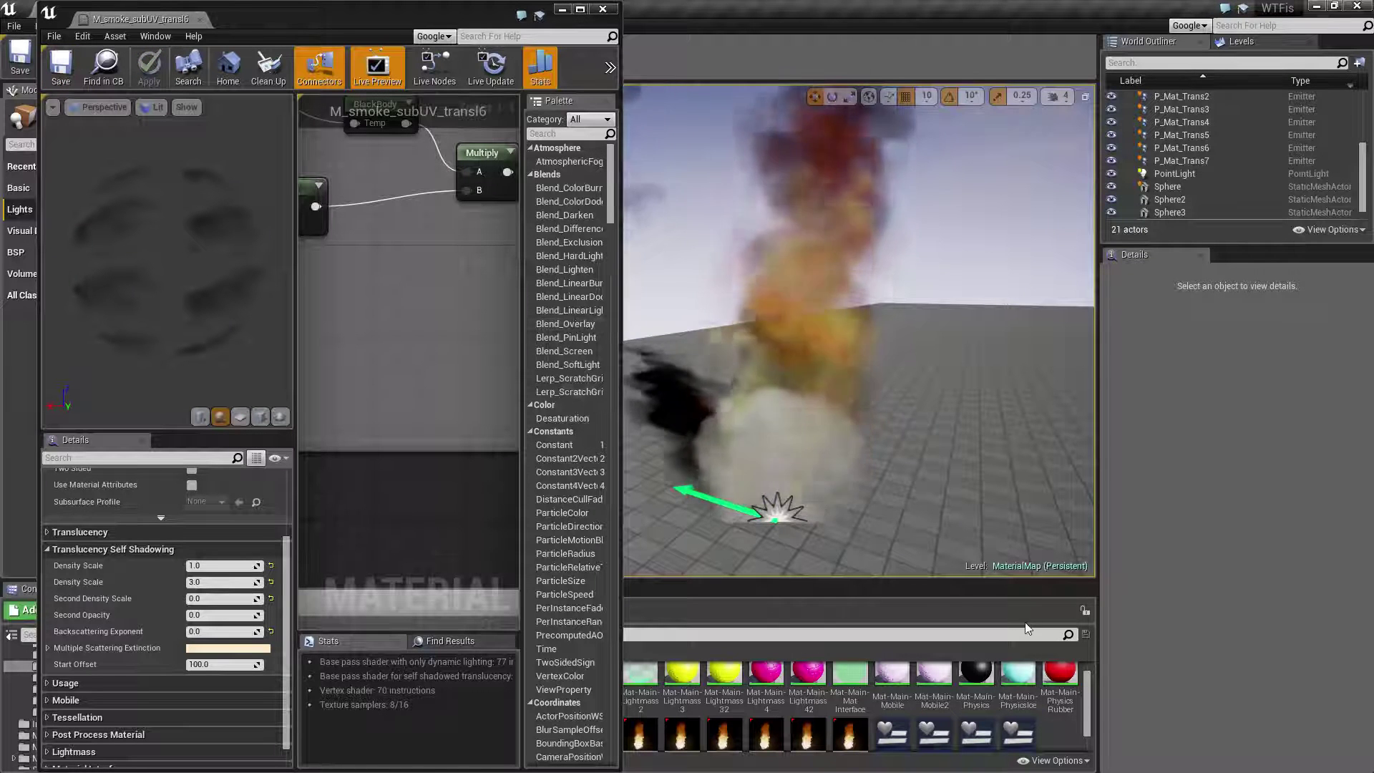
right_click_drag(865, 472, 879, 503)
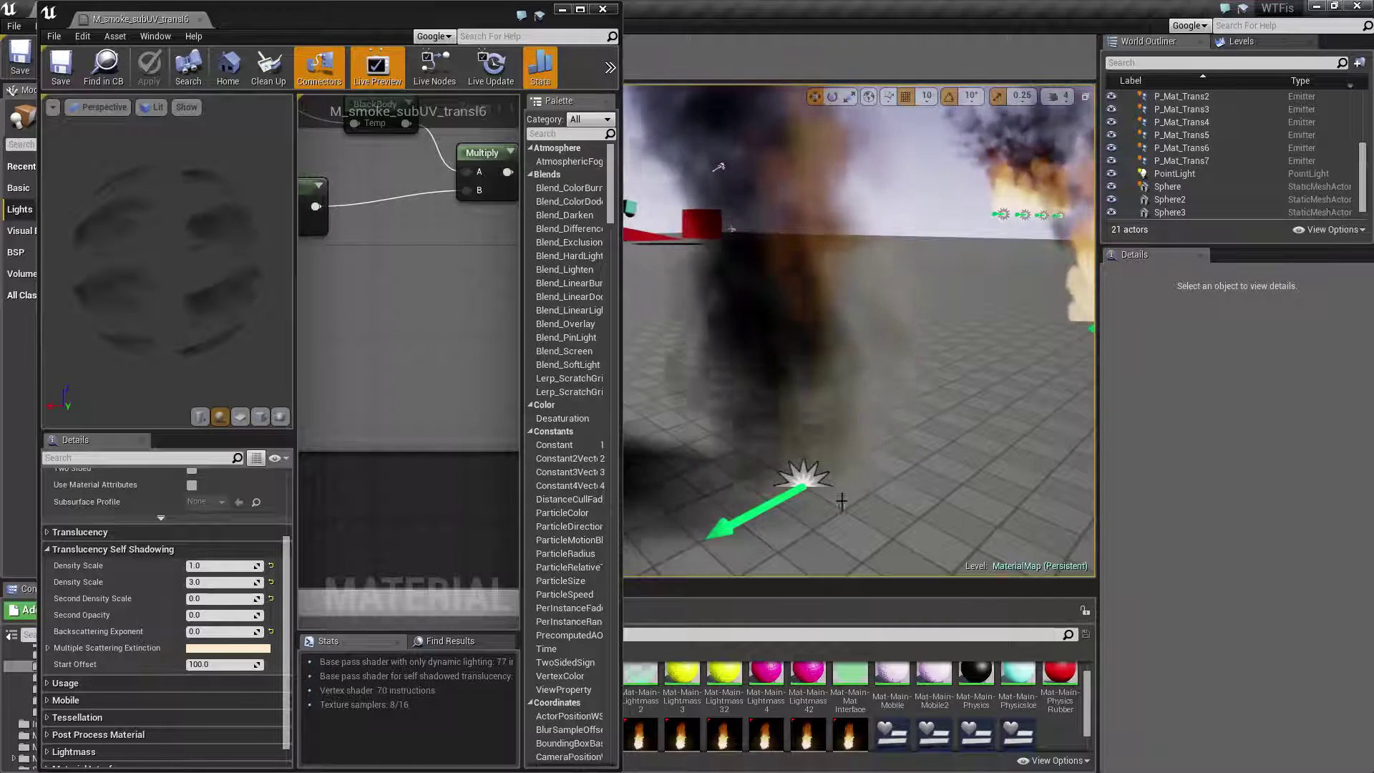
right_click_drag(732, 229, 644, 237)
mouse_move(957, 513)
right_mouse_down()
mouse_move(924, 510)
mouse_move(957, 513)
right_mouse_up()
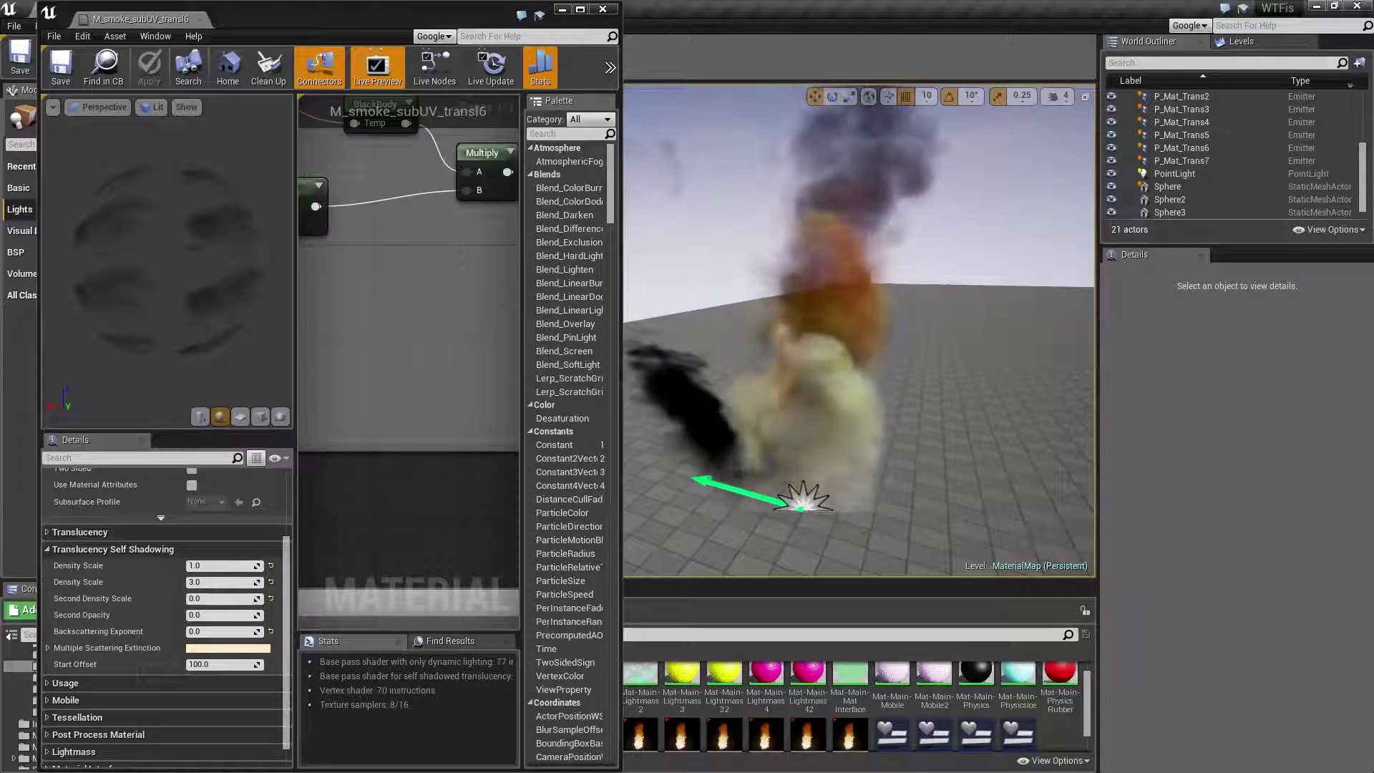
double_click(356, 9)
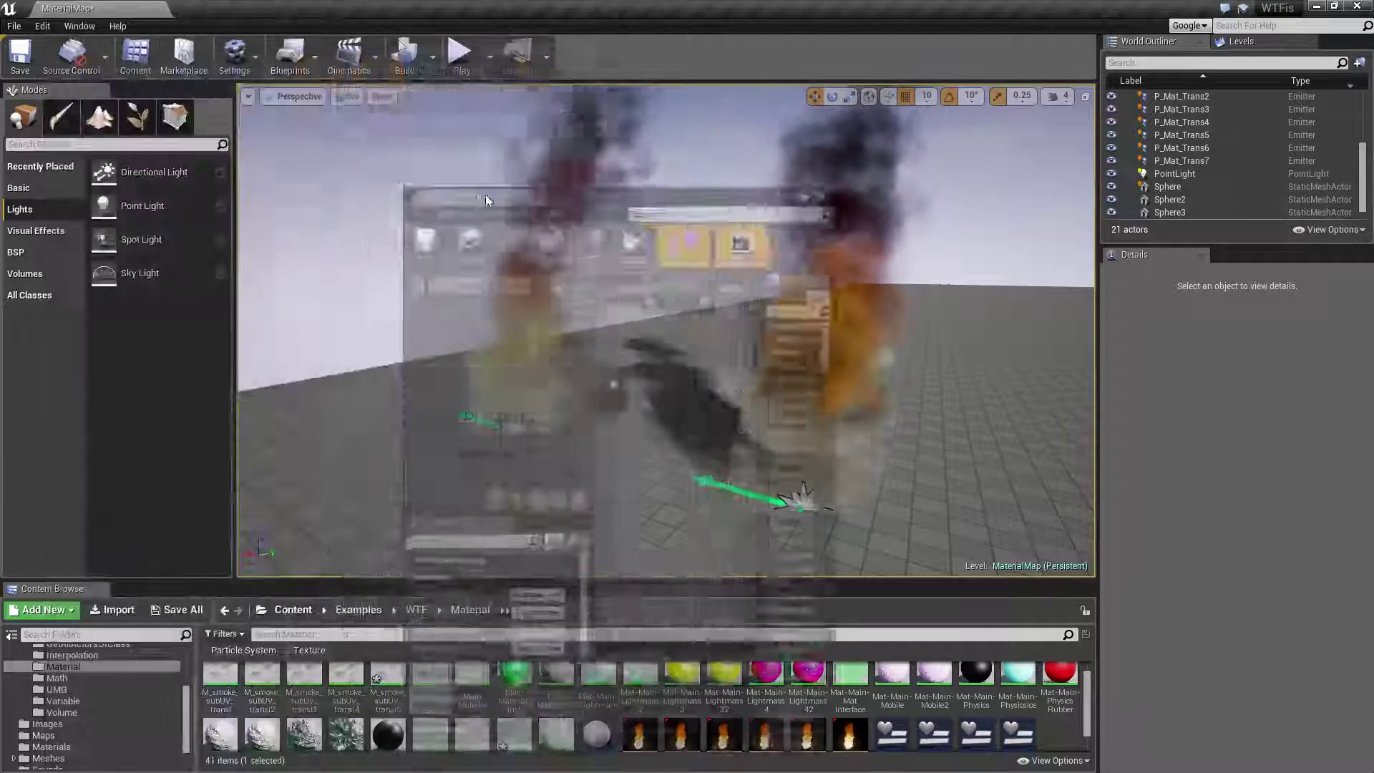
- Switch the smoke material's Blend Mode to Opaque to preview it
right_click_drag(963, 274, 611, 561)
right_click_drag(908, 418, 692, 121)
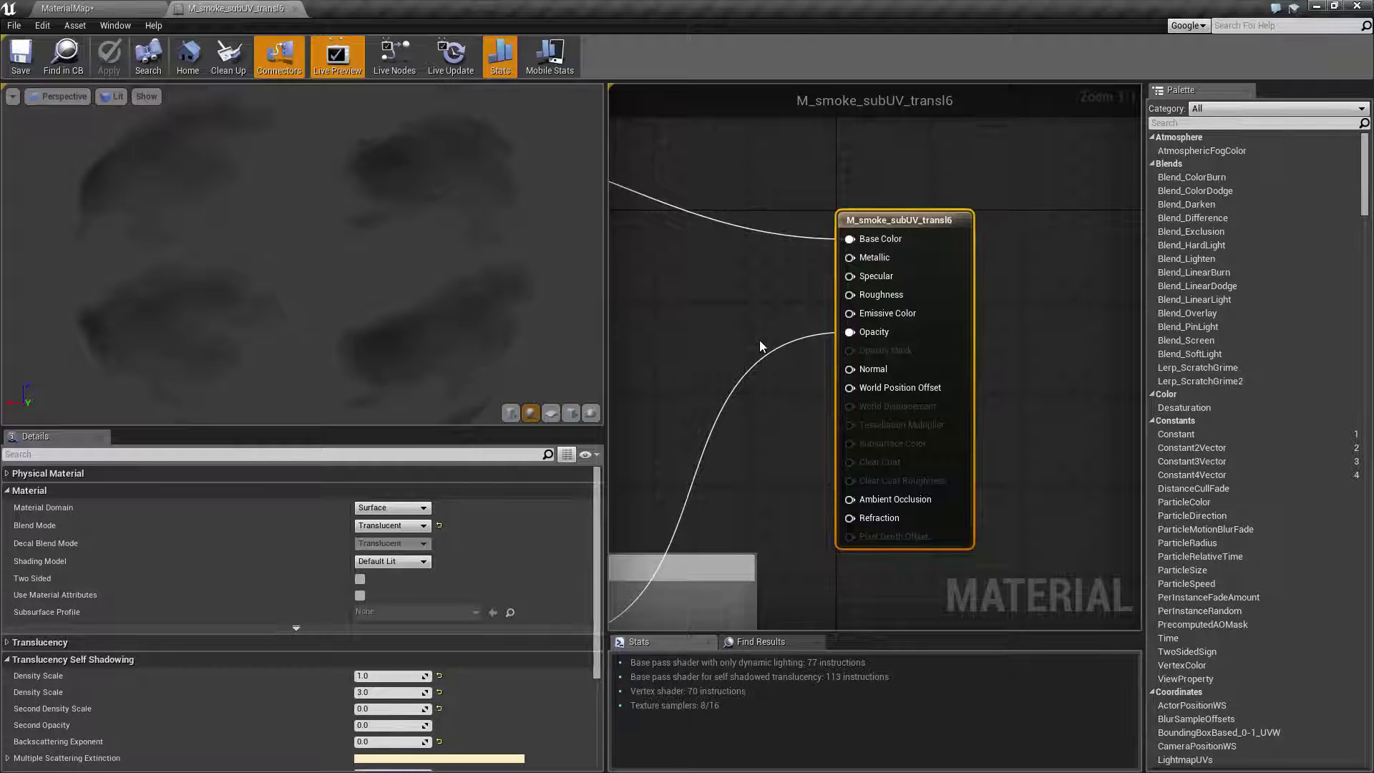
right_click_drag(768, 317, 704, 326)
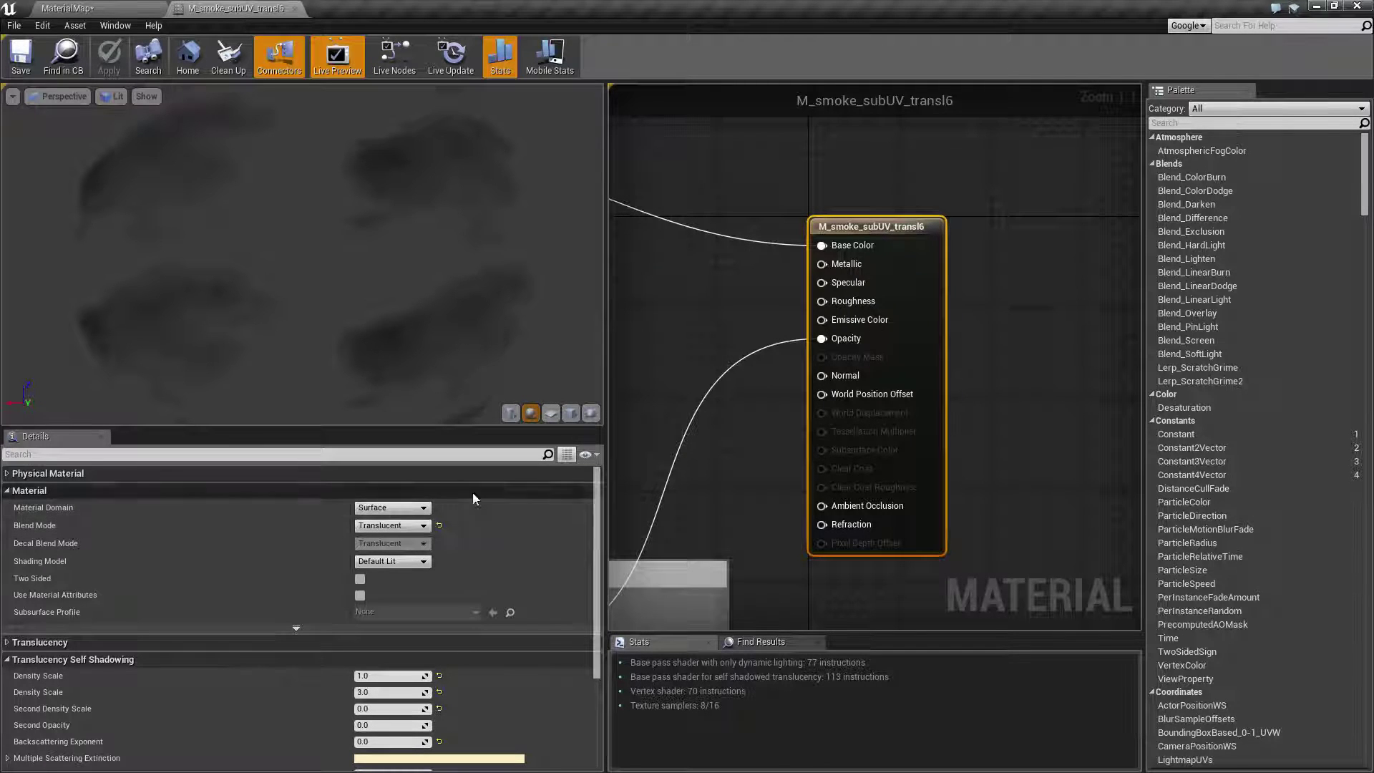
right_click_drag(761, 328, 769, 308)
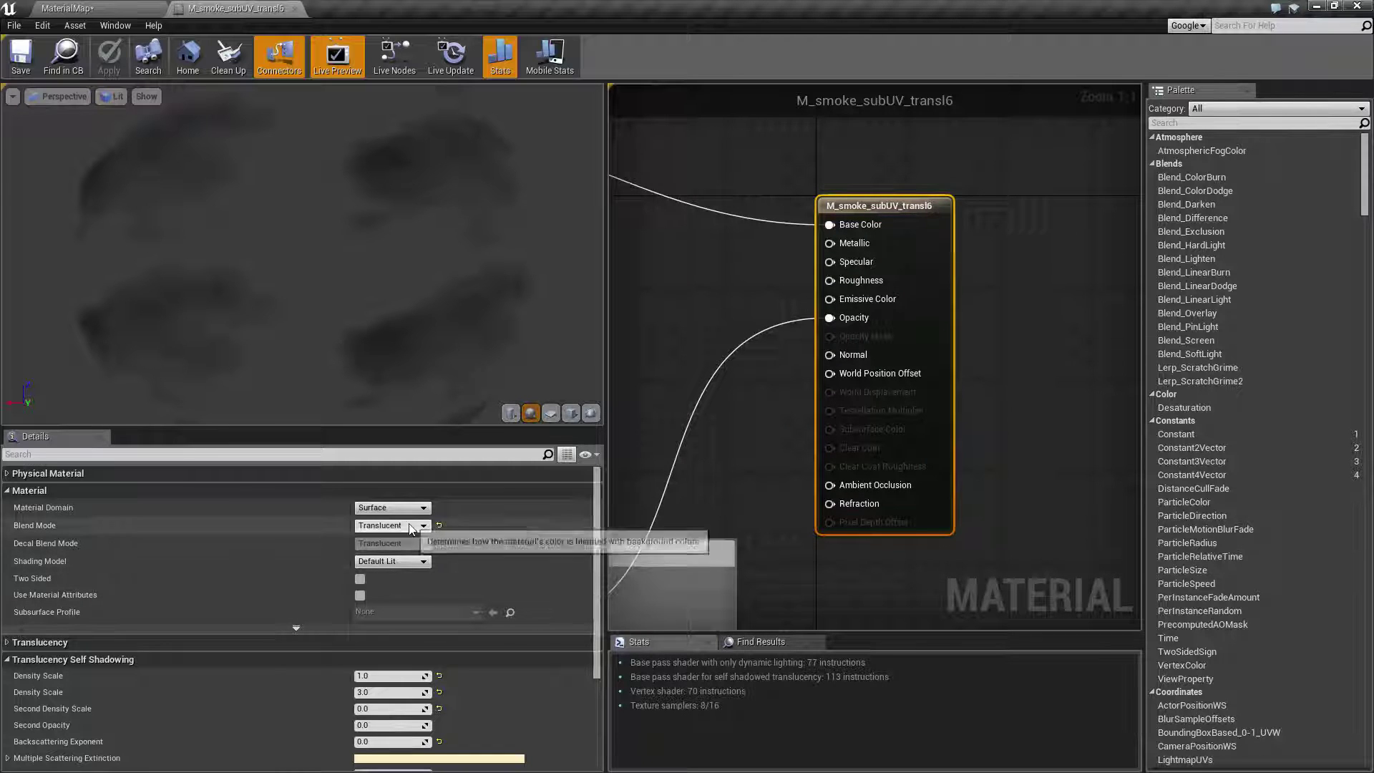
right_click_drag(720, 551, 836, 445)
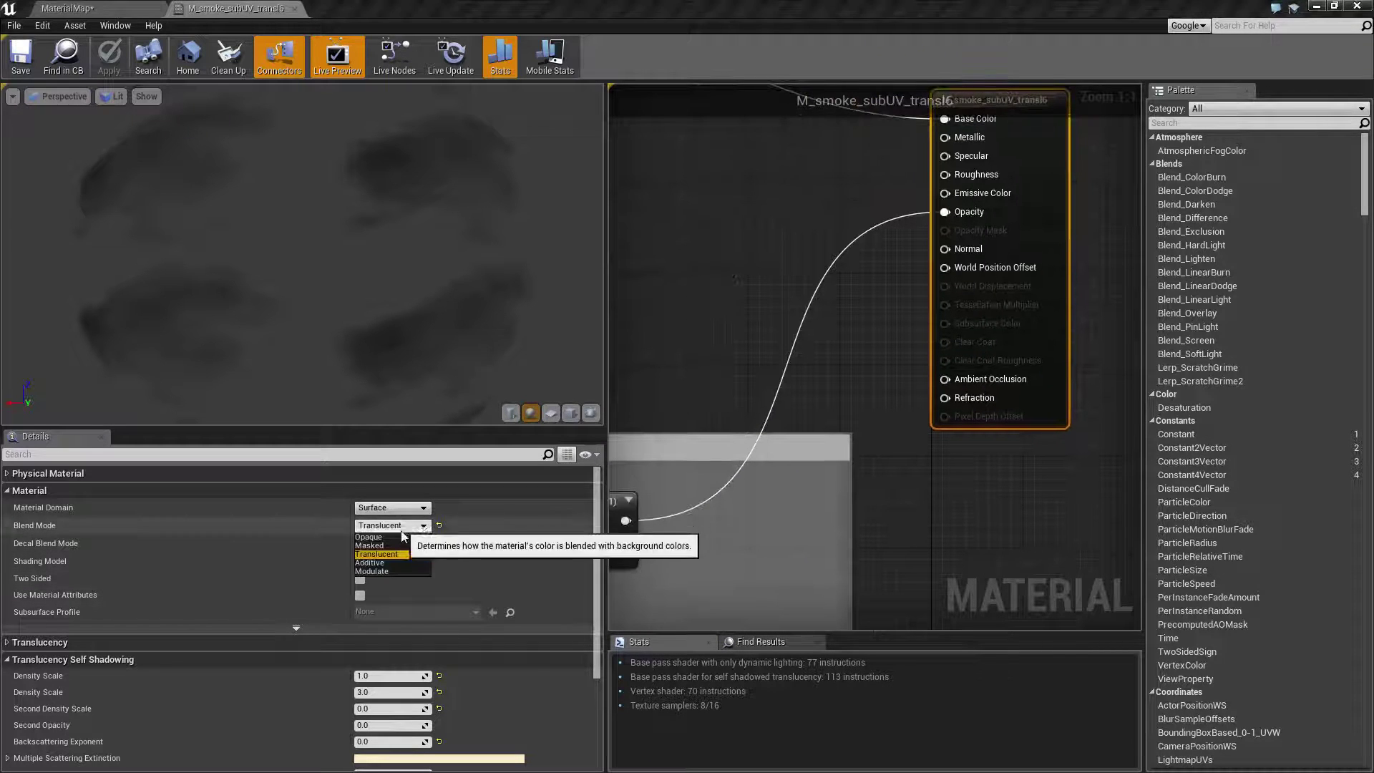
left_click(386, 526)
left_click(398, 538)
- Restore Blend Mode to Translucent, then close the material editor and apply the changes
scroll(438, 744, "down", 3)
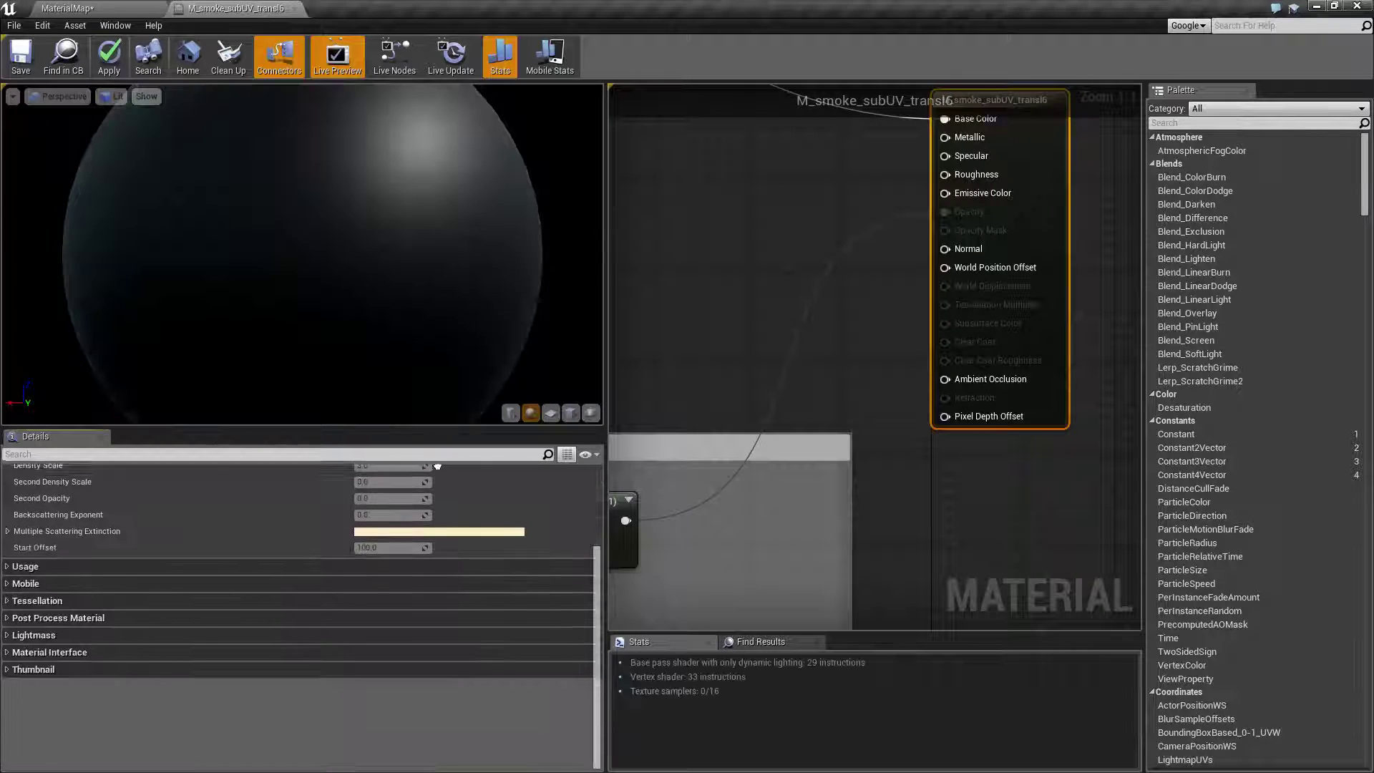
scroll(473, 605, "up", 3)
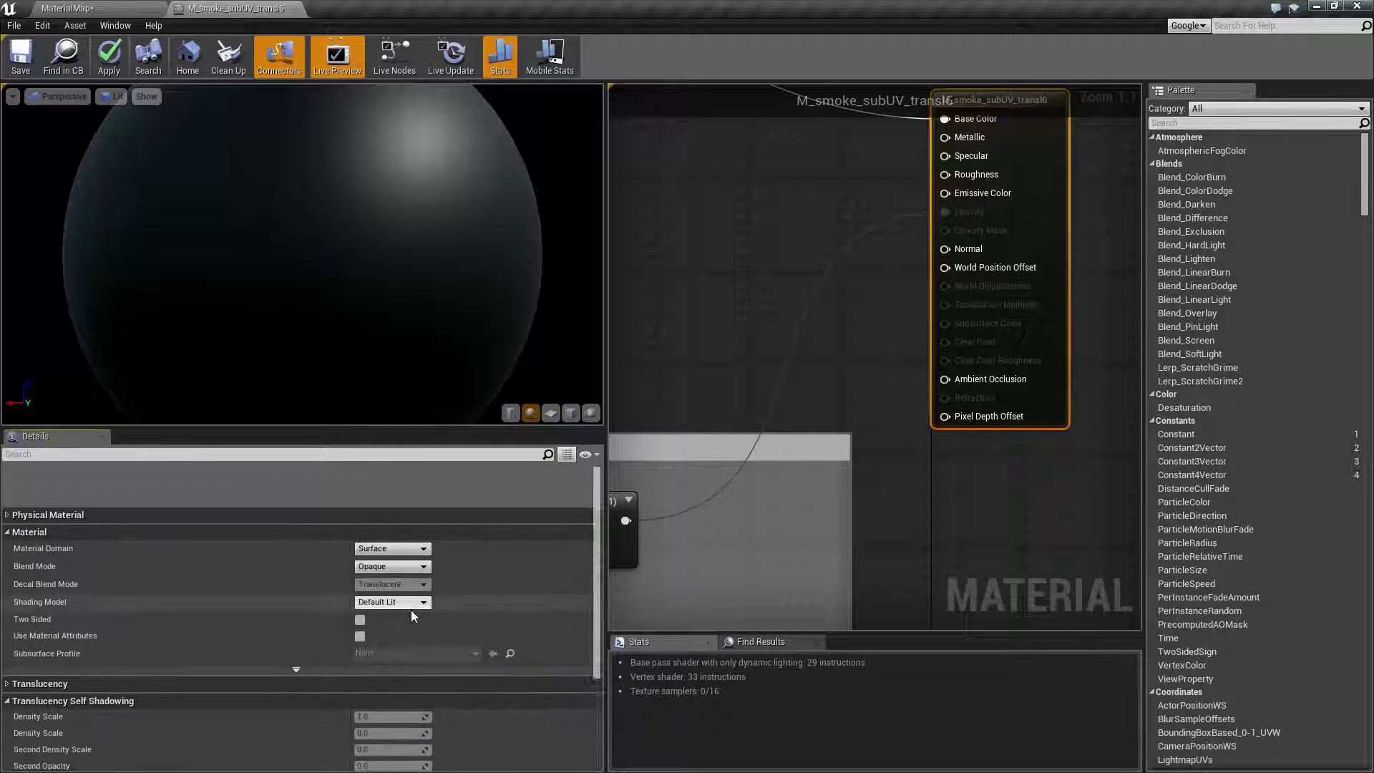
left_click(393, 527)
left_click(393, 556)
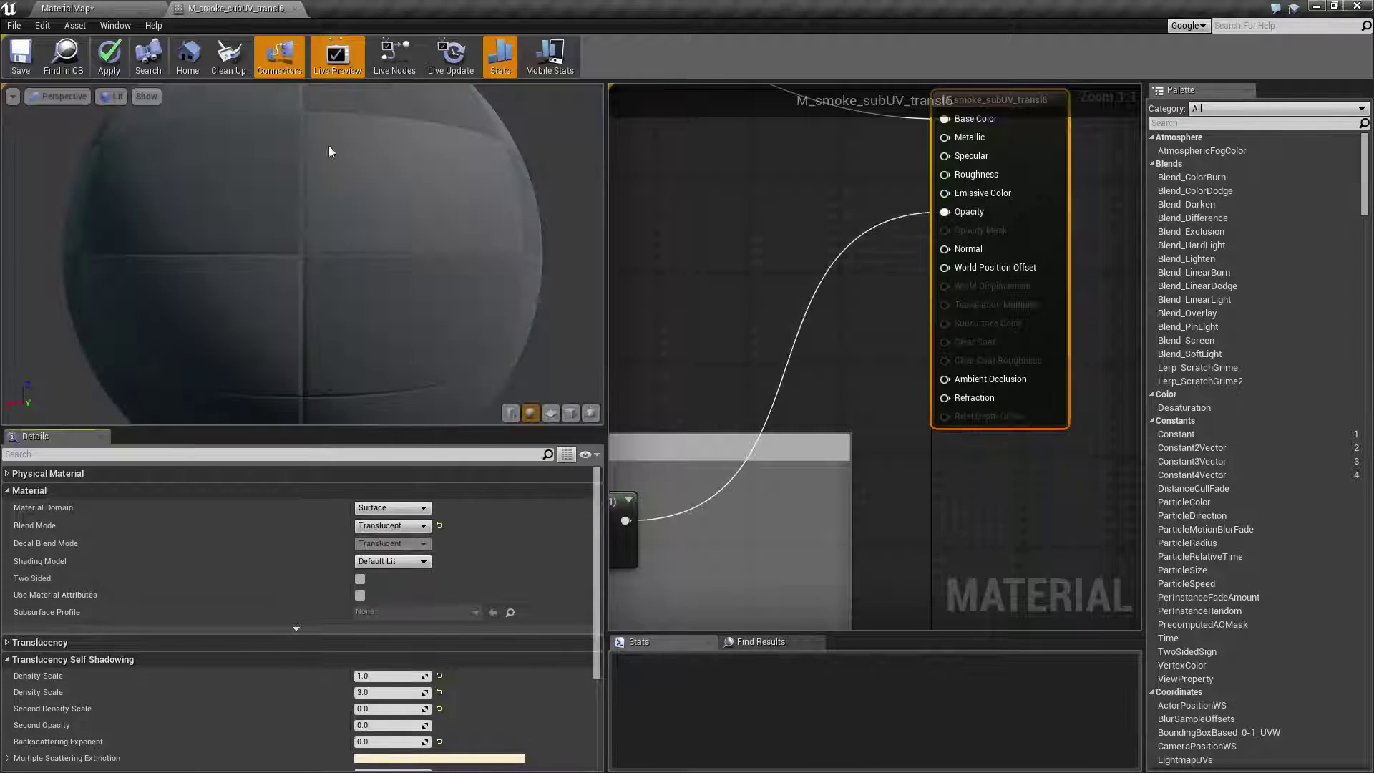
left_click(294, 9)
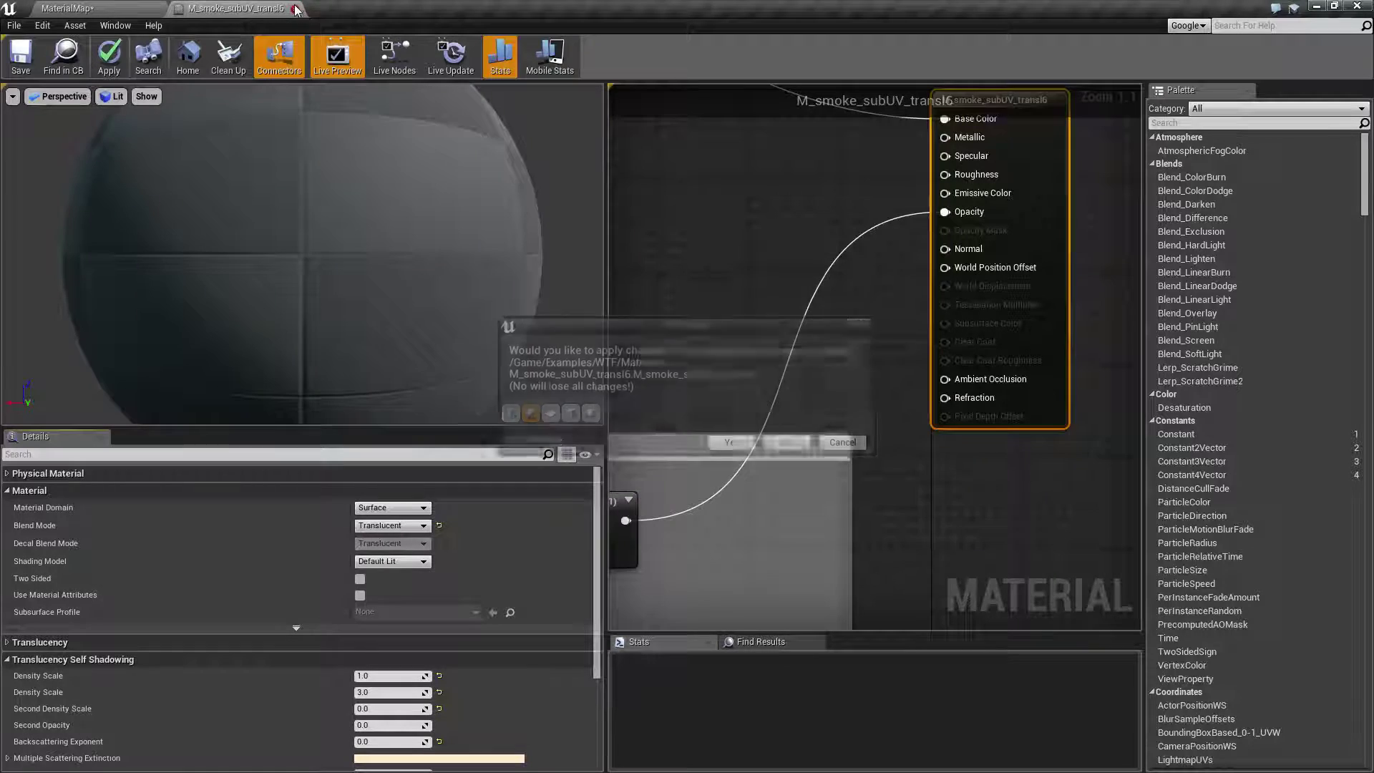
left_click(745, 453)
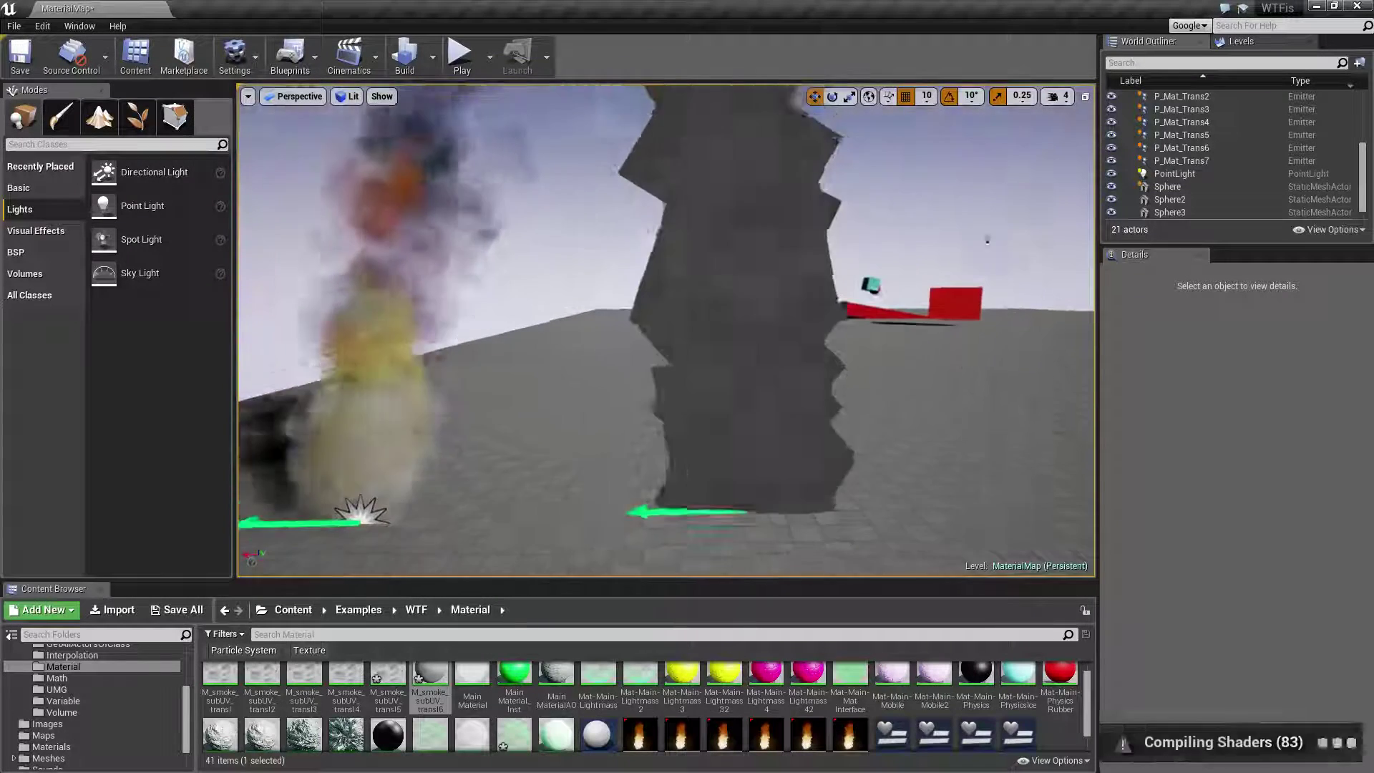
- Select the Light Source and turn off its Cast Shadows
scroll(1195, 208, "up", 2)
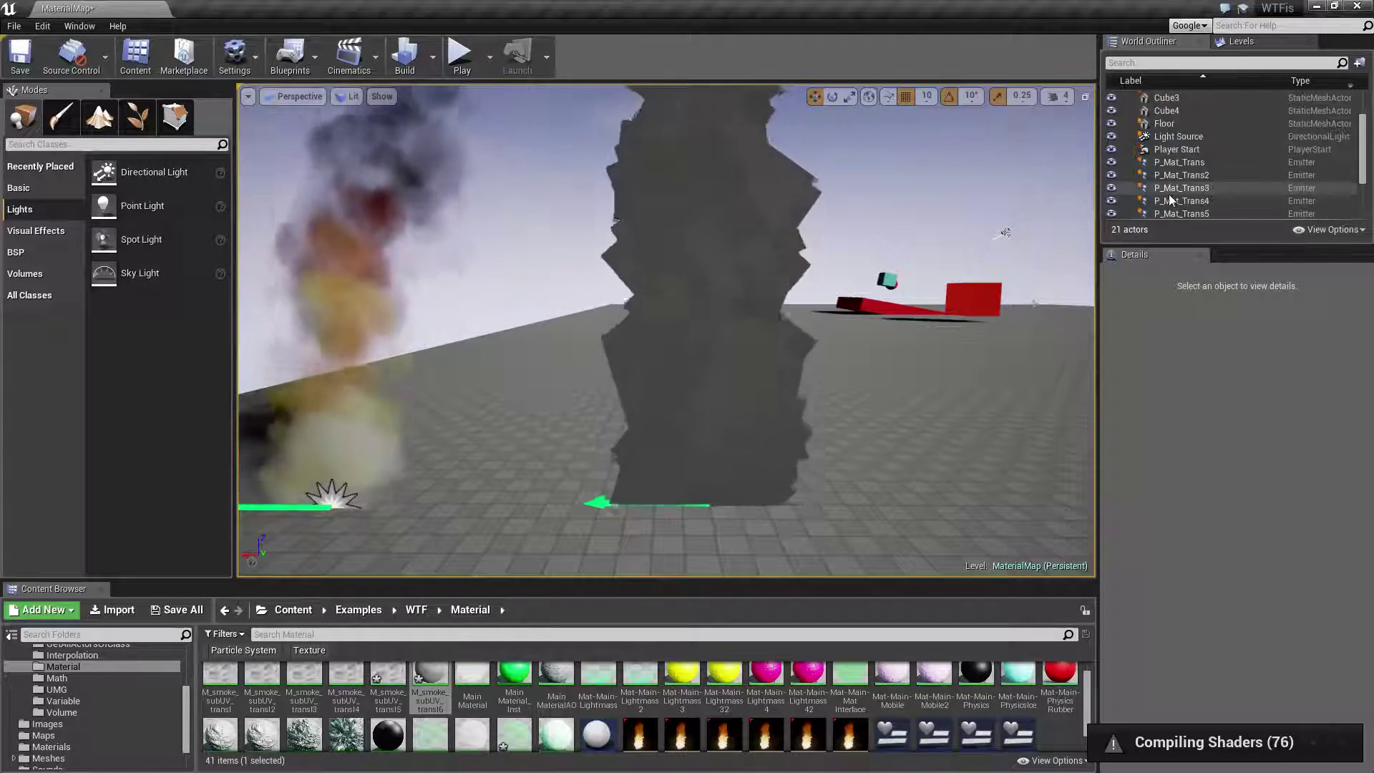
scroll(1177, 179, "up", 2)
left_click(1180, 200)
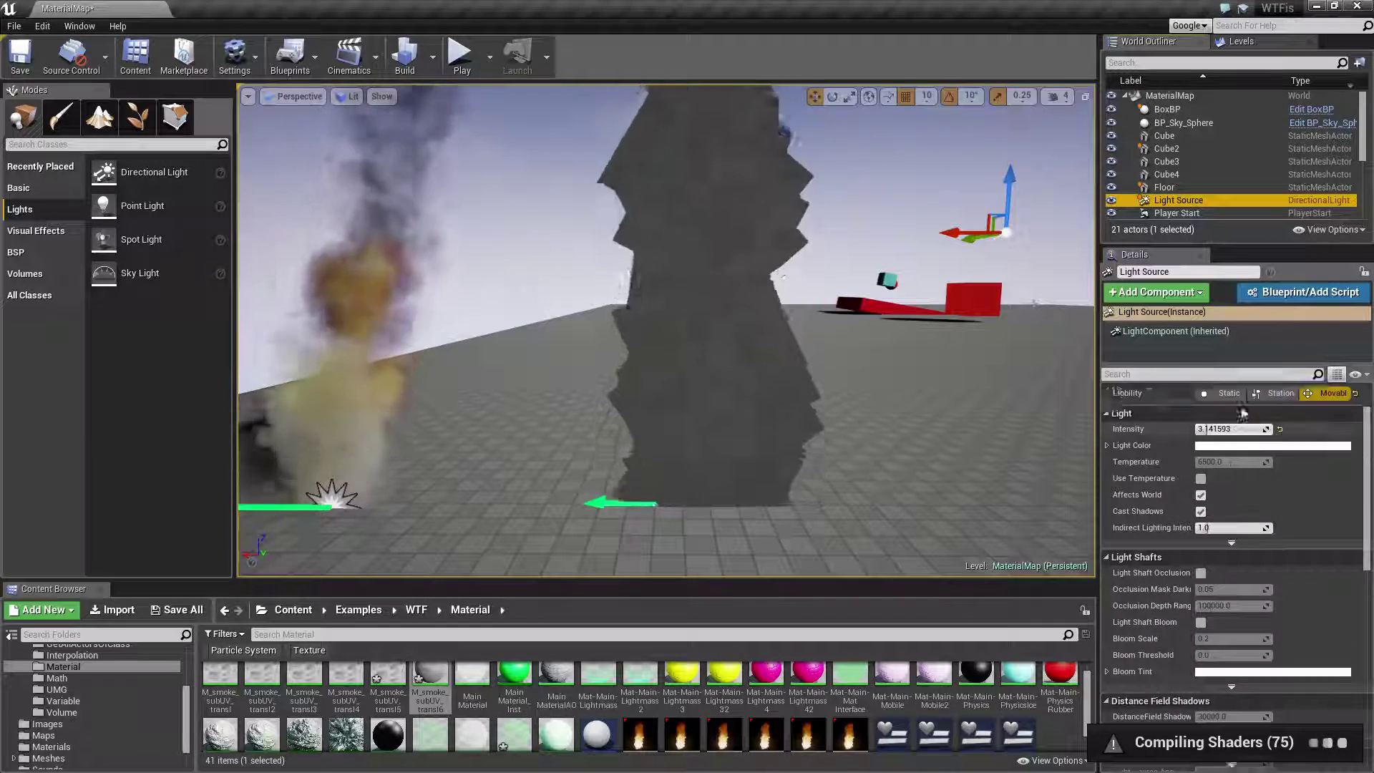
scroll(1238, 429, "down", 1)
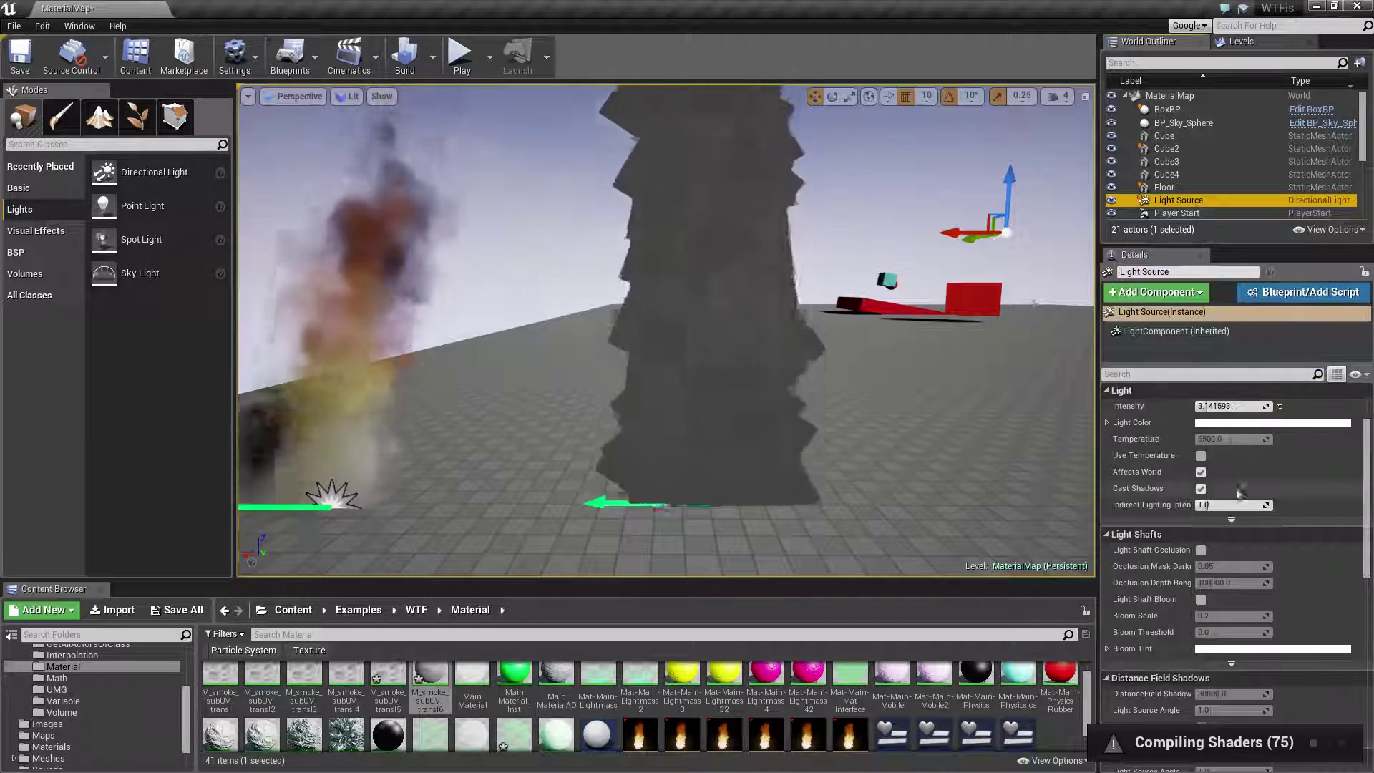
left_click(1201, 488)
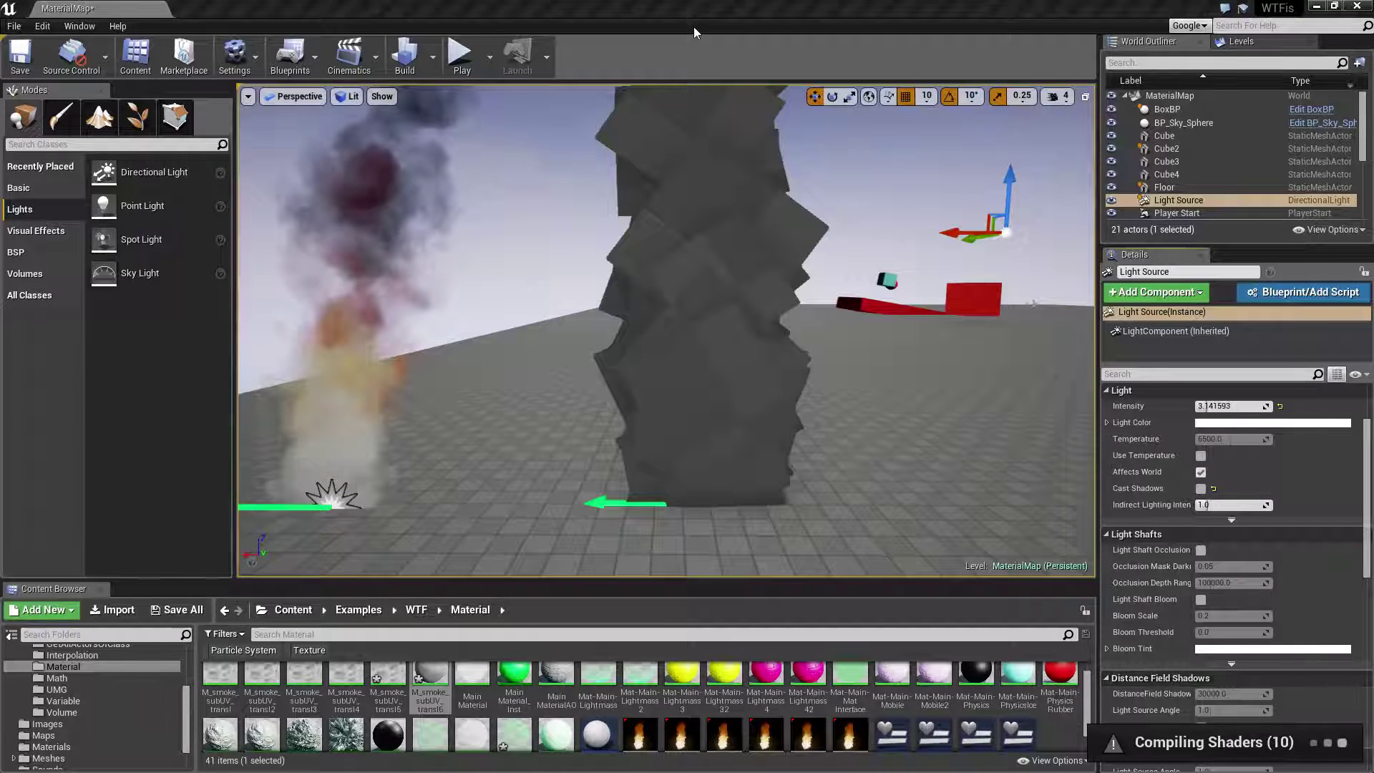
- Compare the smoke fires up close with Cast Shadows on and off, leaving shadows off
right_click_drag(780, 405, 730, 417)
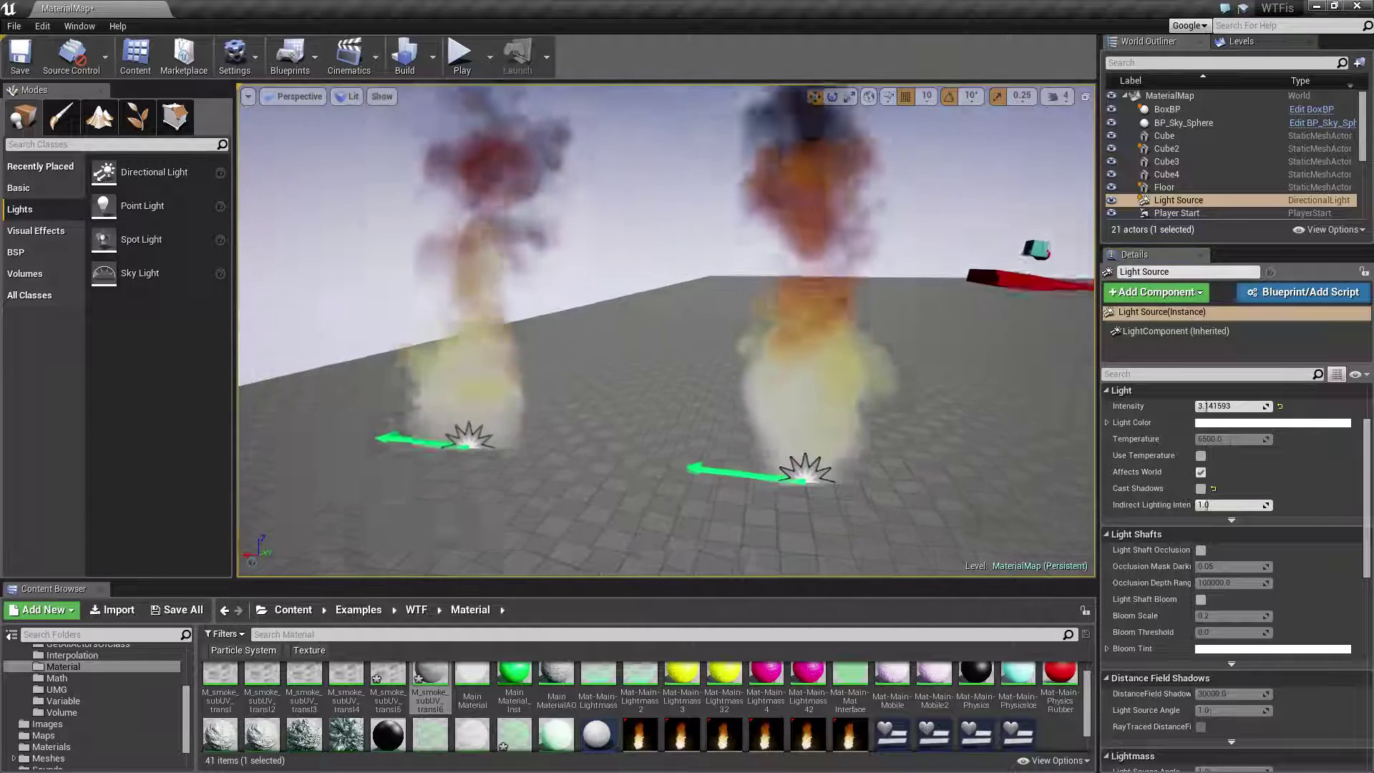
right_click_drag(288, 310, 335, 305)
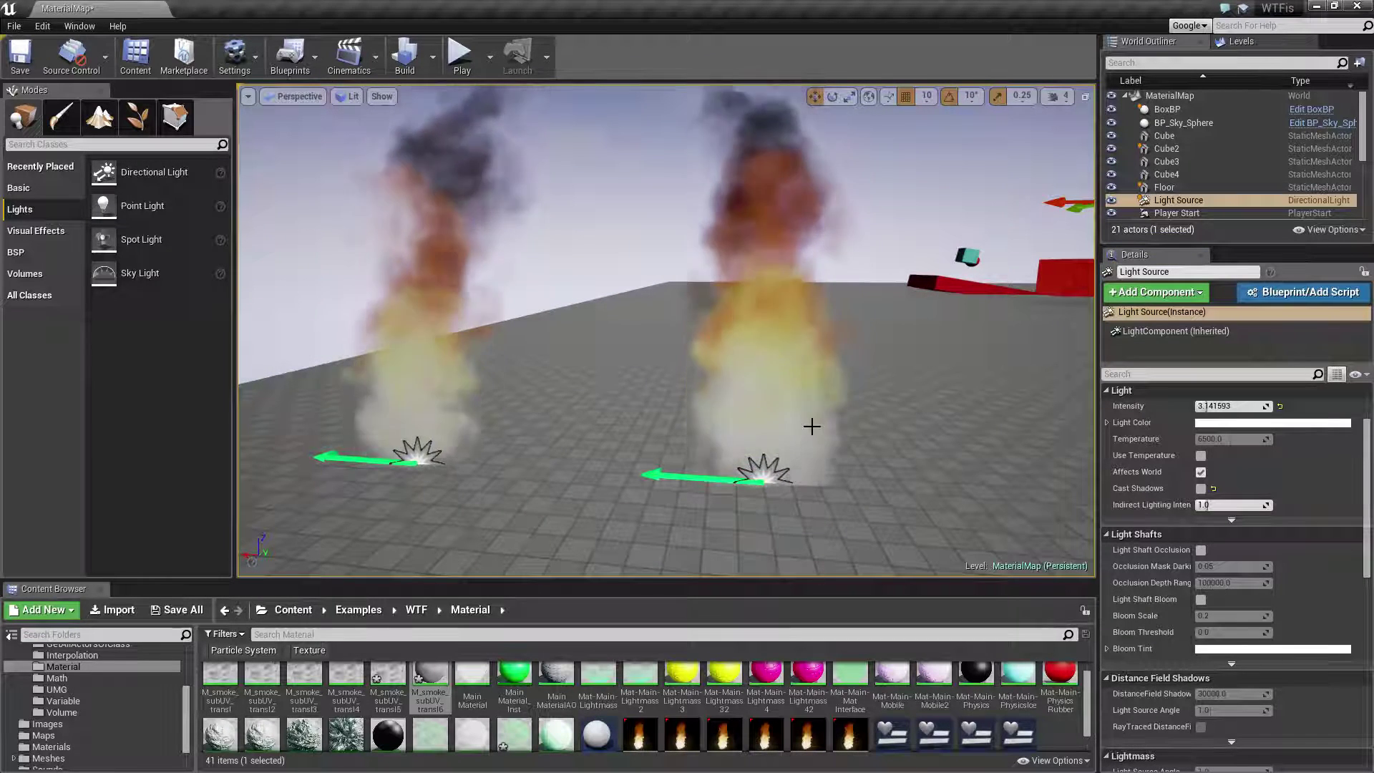
left_click(1201, 489)
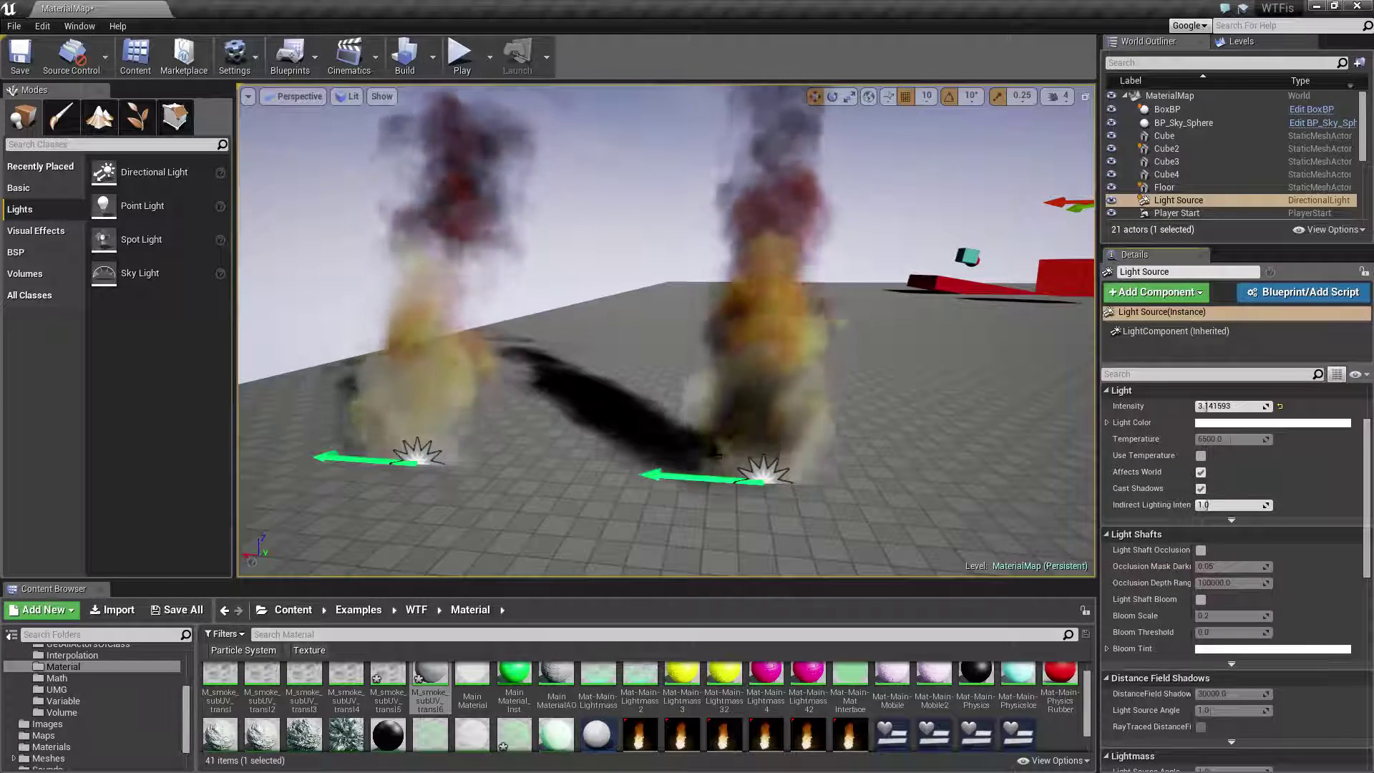
left_click(1201, 489)
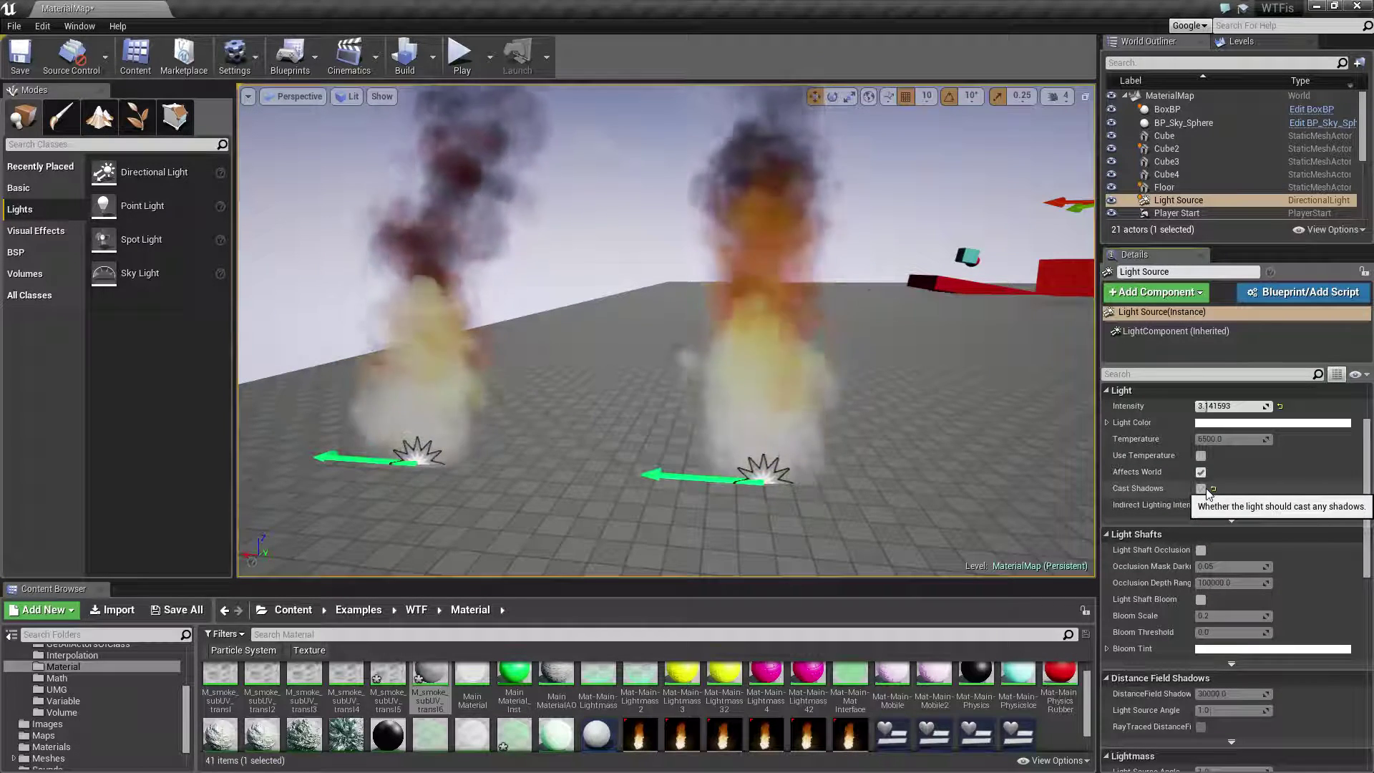
left_click(1202, 490)
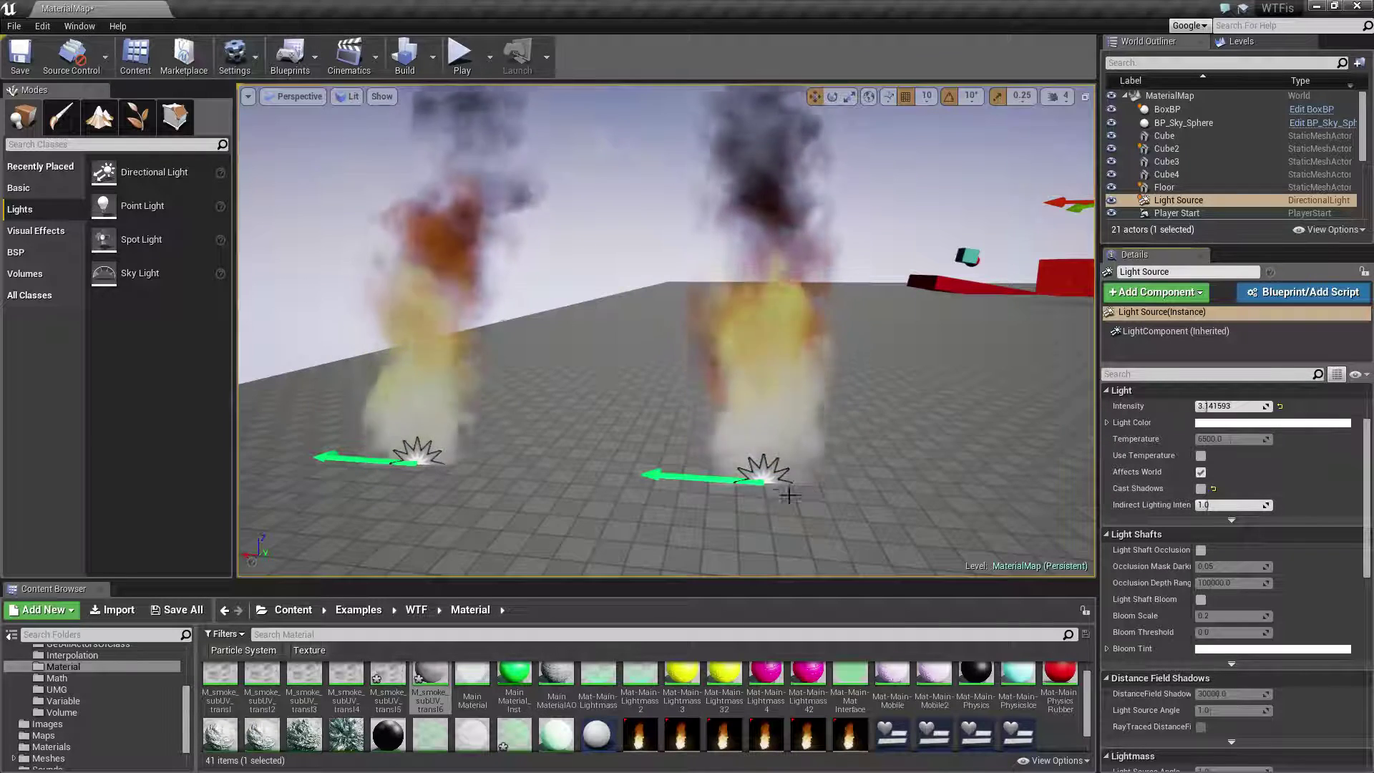
mouse_move(789, 495)
right_mouse_down()
mouse_move(759, 510)
mouse_move(796, 512)
right_mouse_up()
key("w")
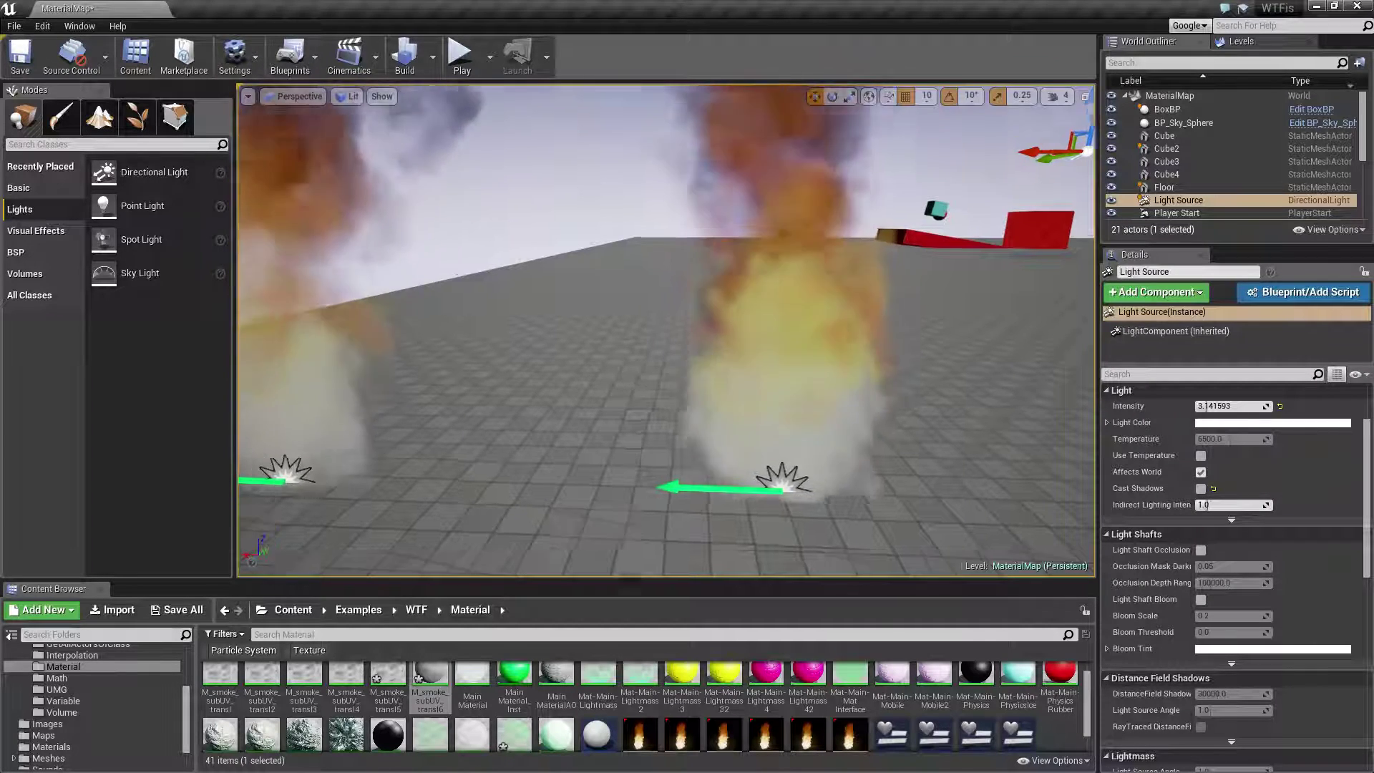
left_click_drag(630, 375, 625, 387)
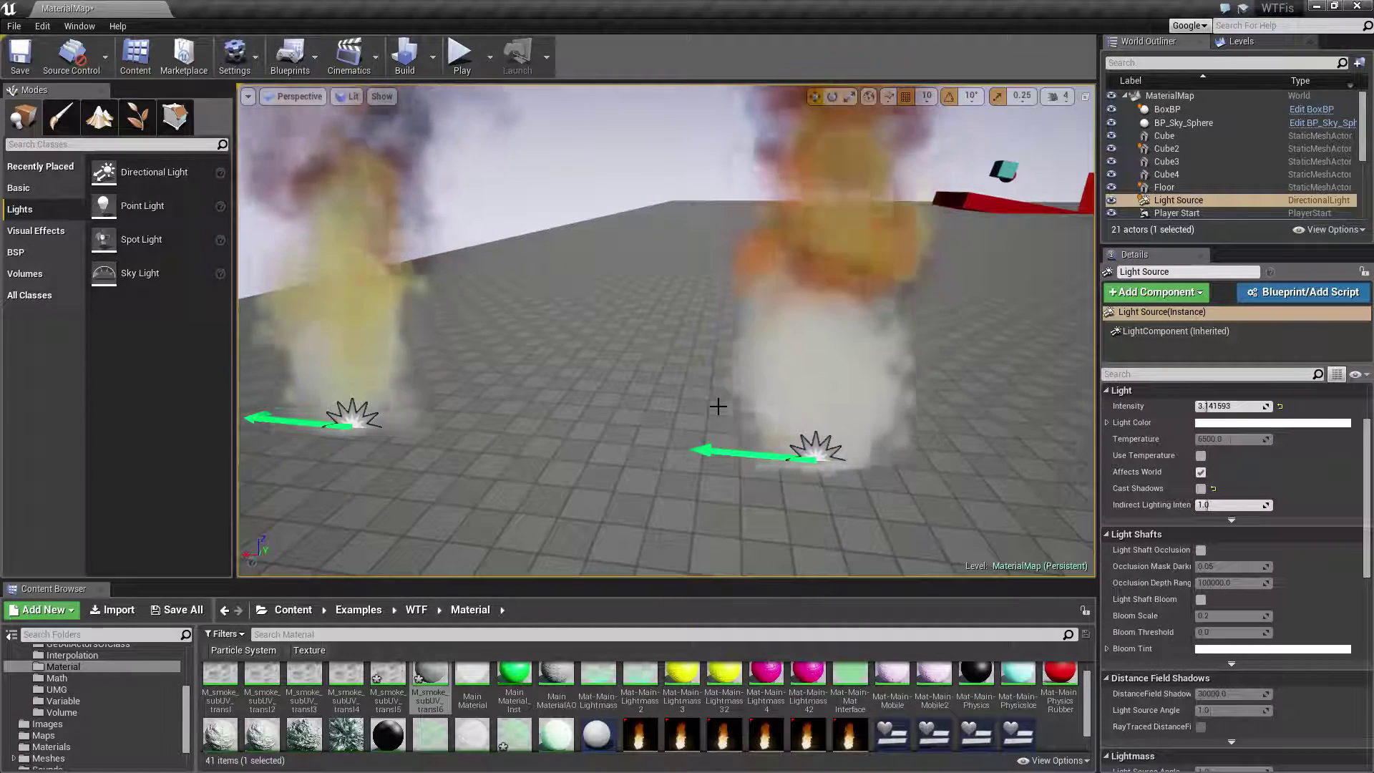